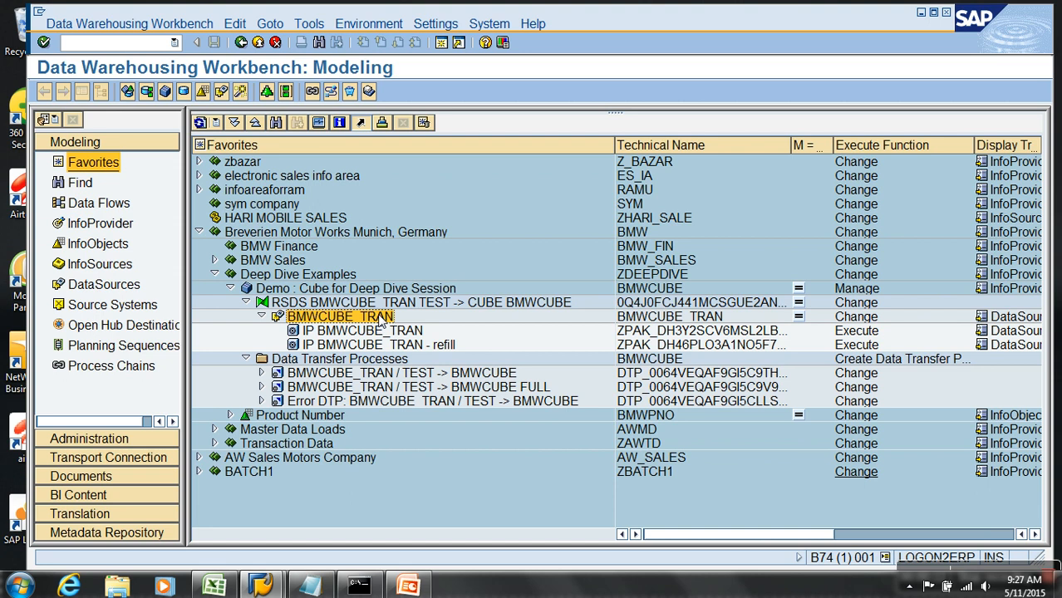
# Step: Display the downward data flow of the InfoCube Demo : Cube for Deep Dive Session, examine its source objects and close it
pyautogui.click(348, 290)
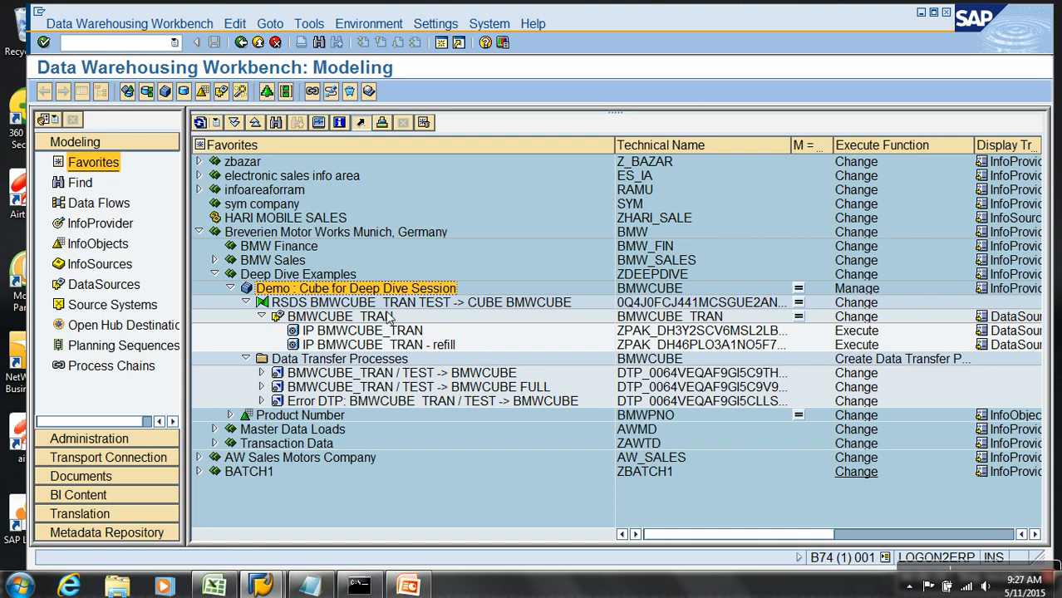
pyautogui.click(371, 303)
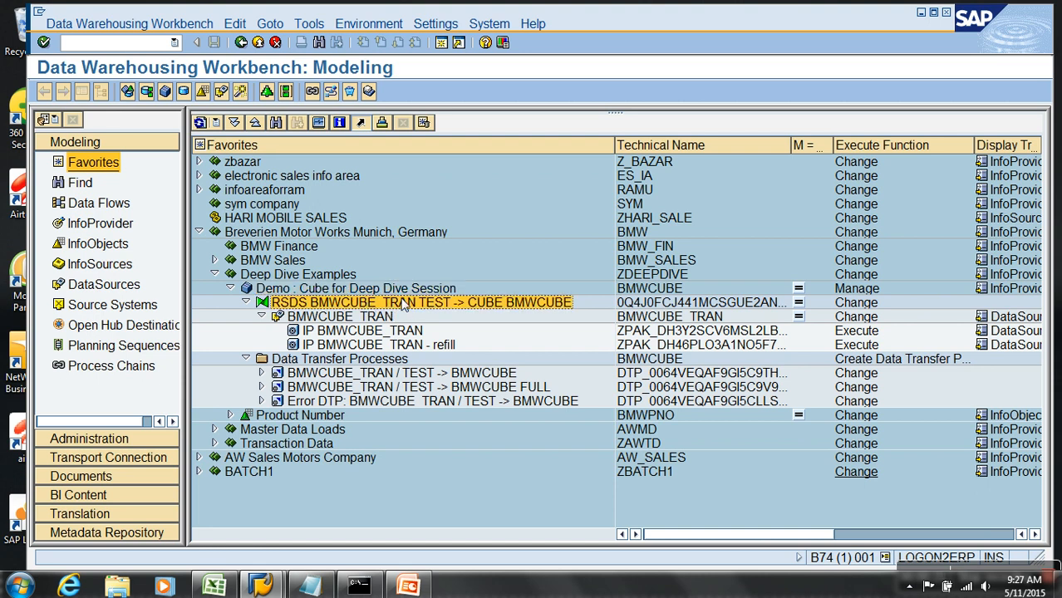
pyautogui.rightClick(346, 292)
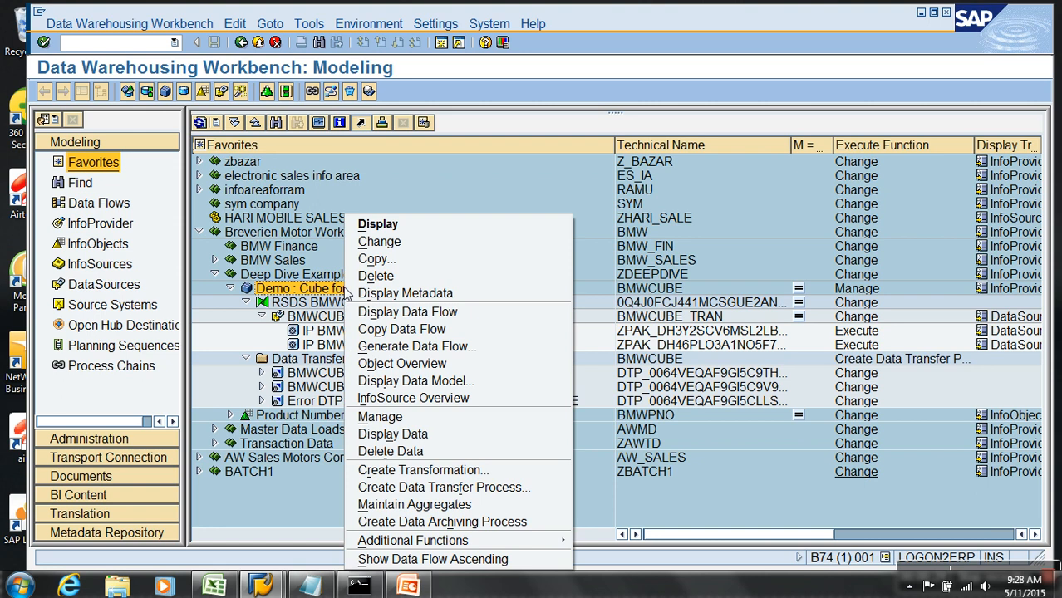
pyautogui.click(407, 312)
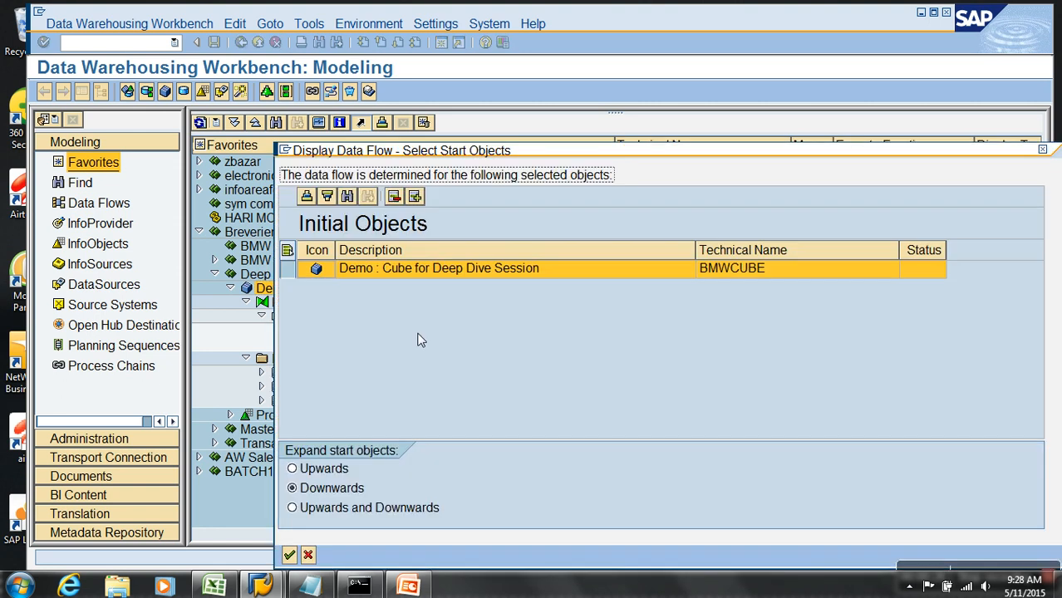
pyautogui.press('Return')
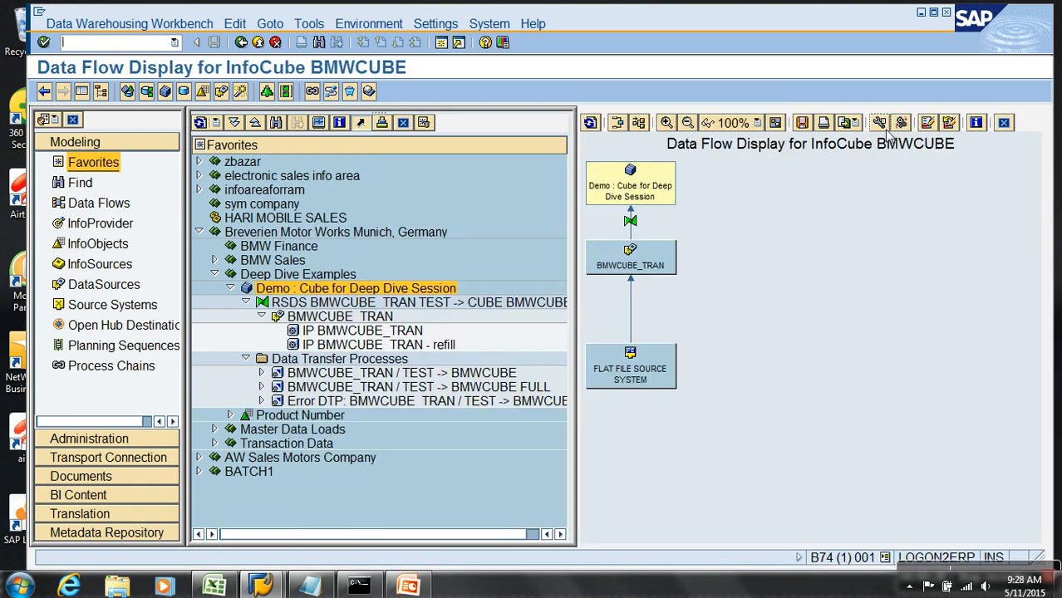
pyautogui.click(667, 122)
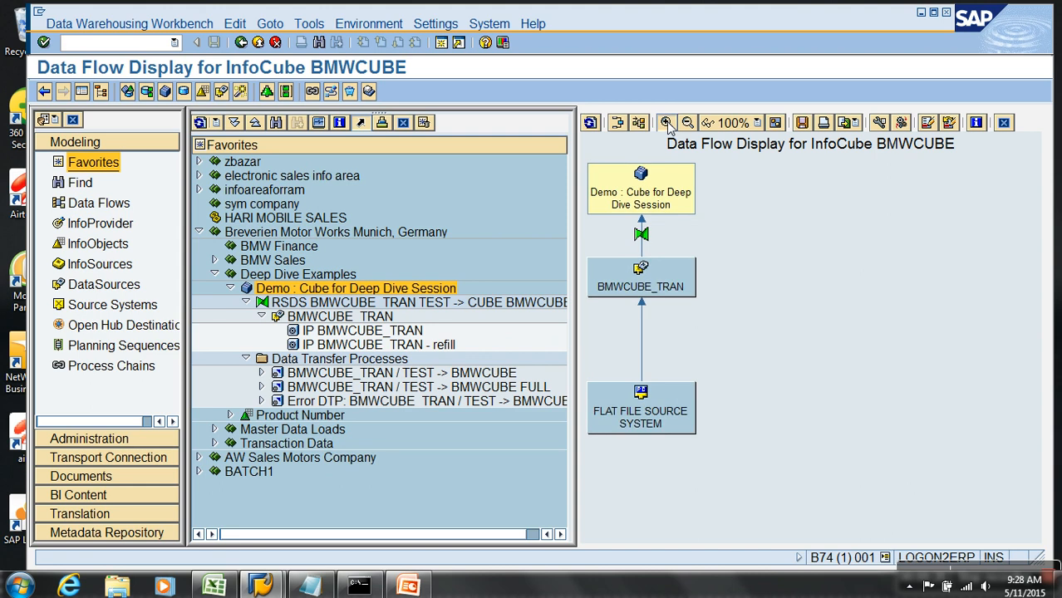
pyautogui.click(667, 123)
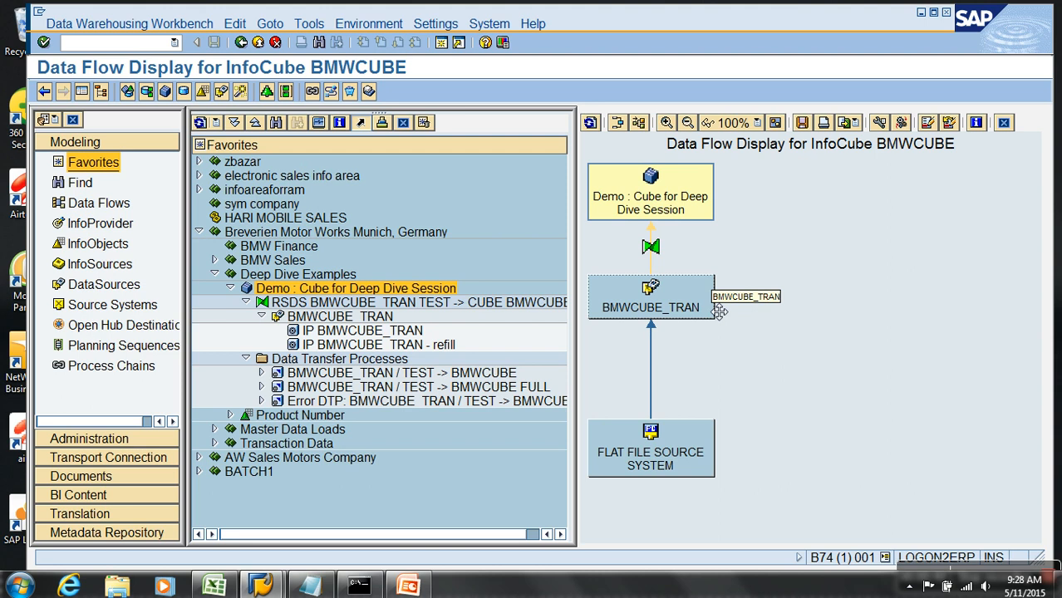
pyautogui.click(665, 299)
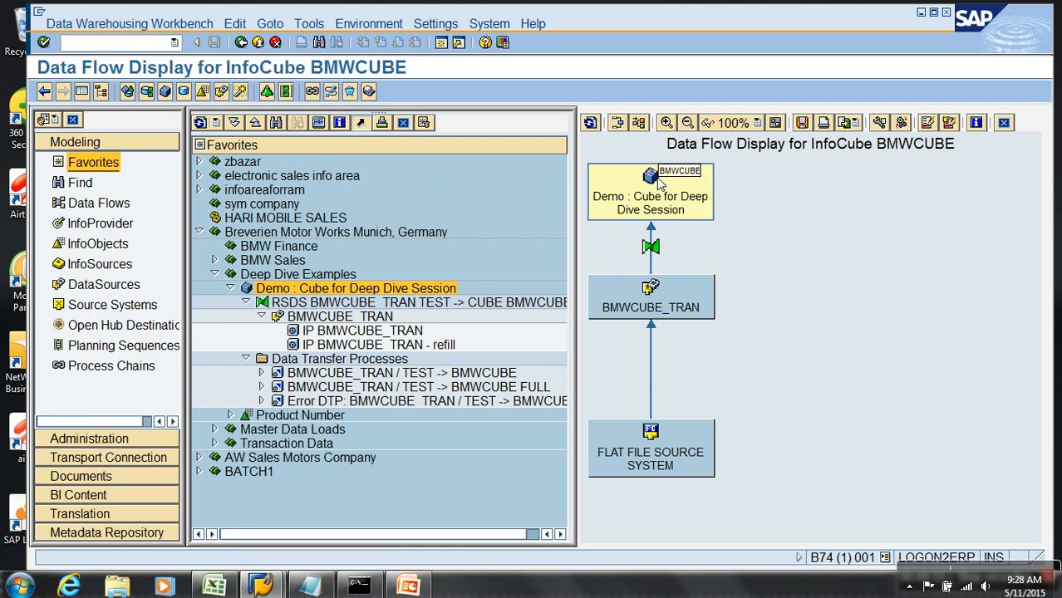
pyautogui.click(1005, 122)
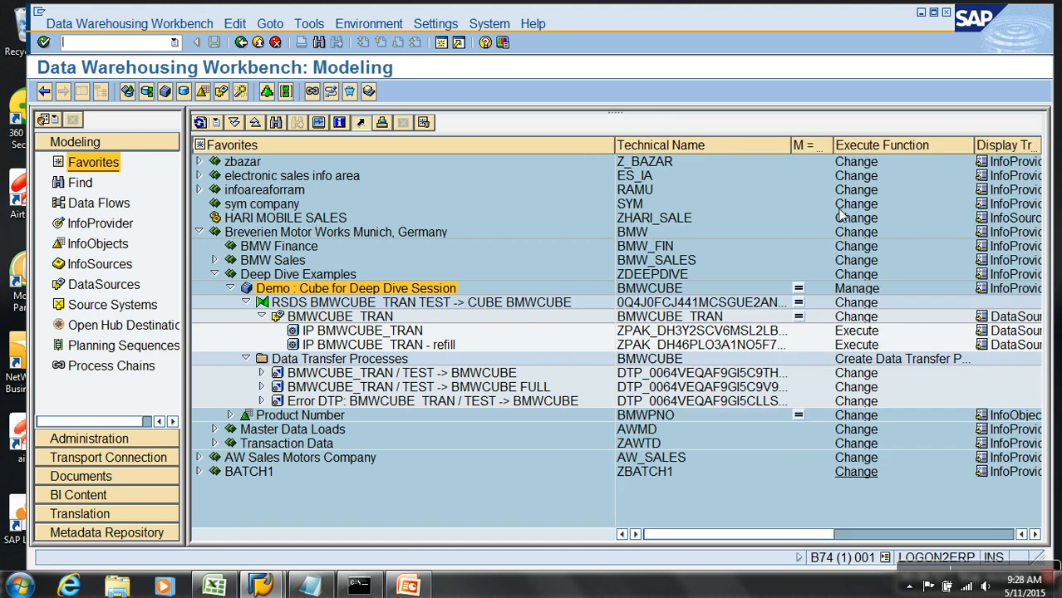
# Step: Display the data flow of the Data Mart for Wo cube under AW Sales Motors Company, DSO Objects, examine it and close it
pyautogui.click(213, 274)
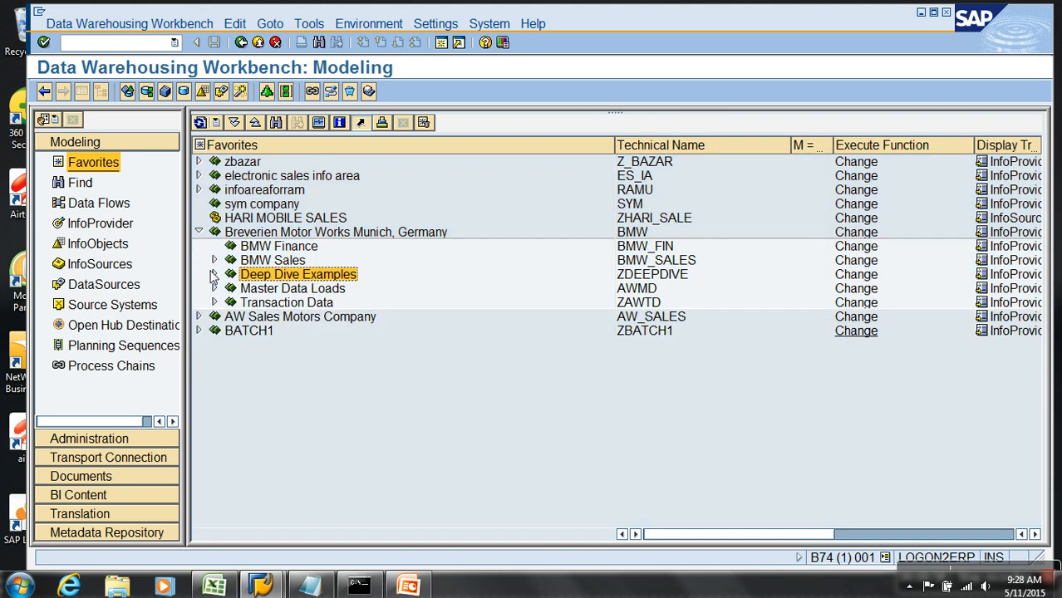
pyautogui.click(199, 232)
pyautogui.click(198, 246)
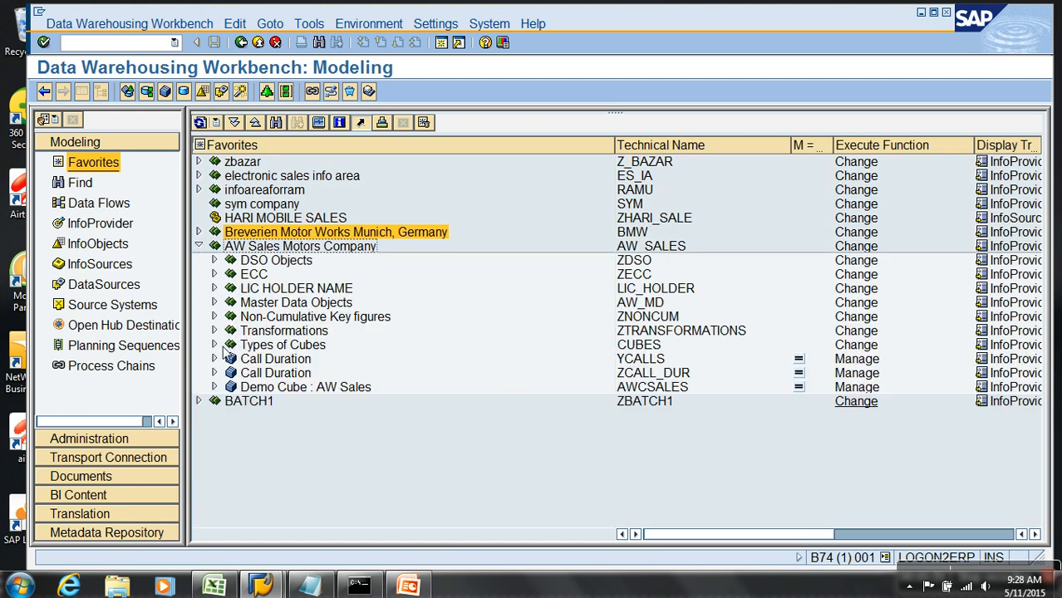
pyautogui.click(215, 260)
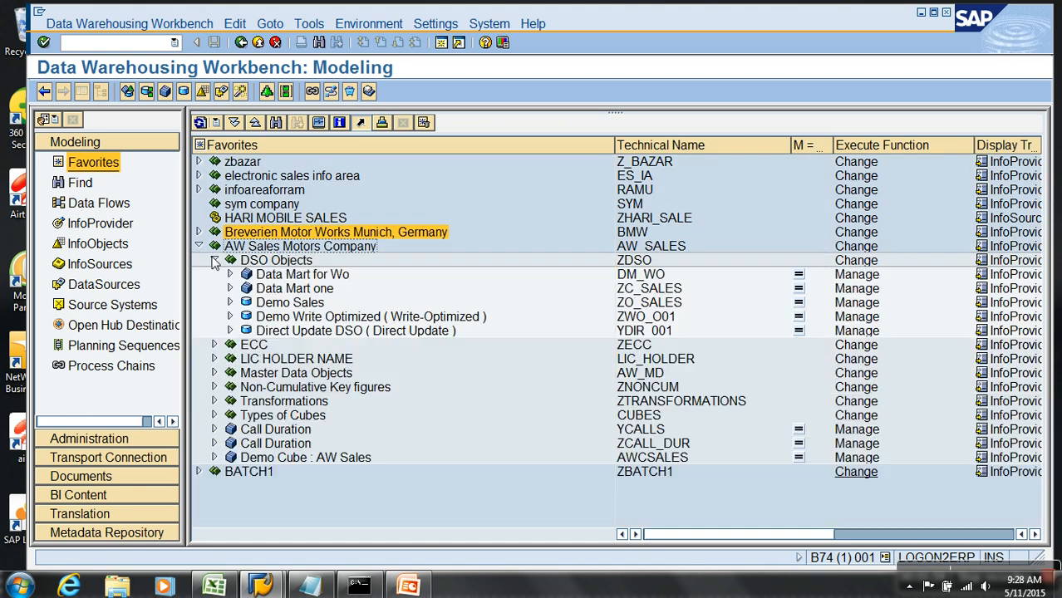
pyautogui.rightClick(321, 277)
pyautogui.click(366, 311)
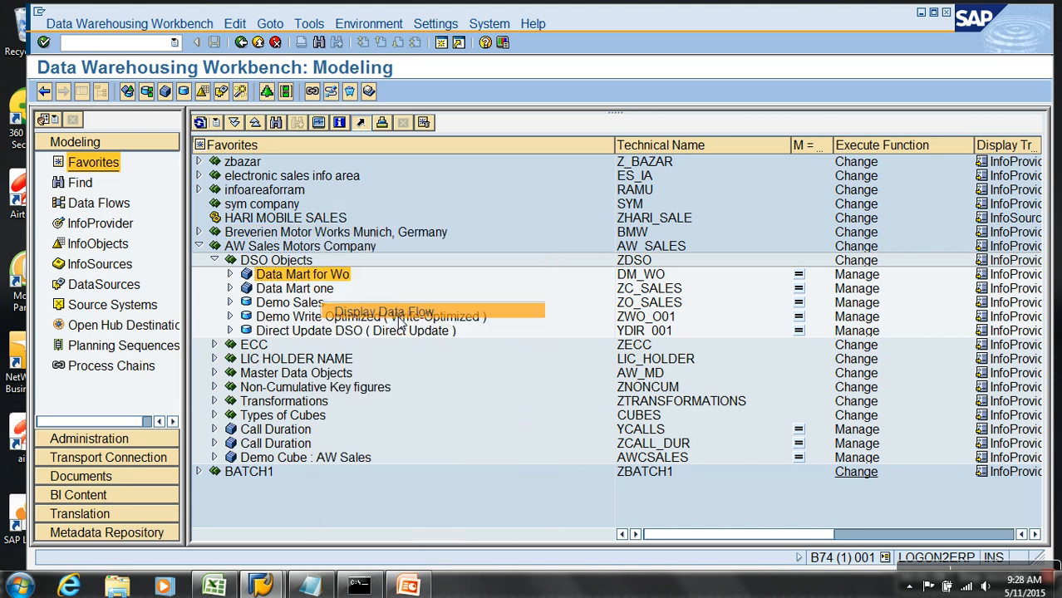
pyautogui.press('Return')
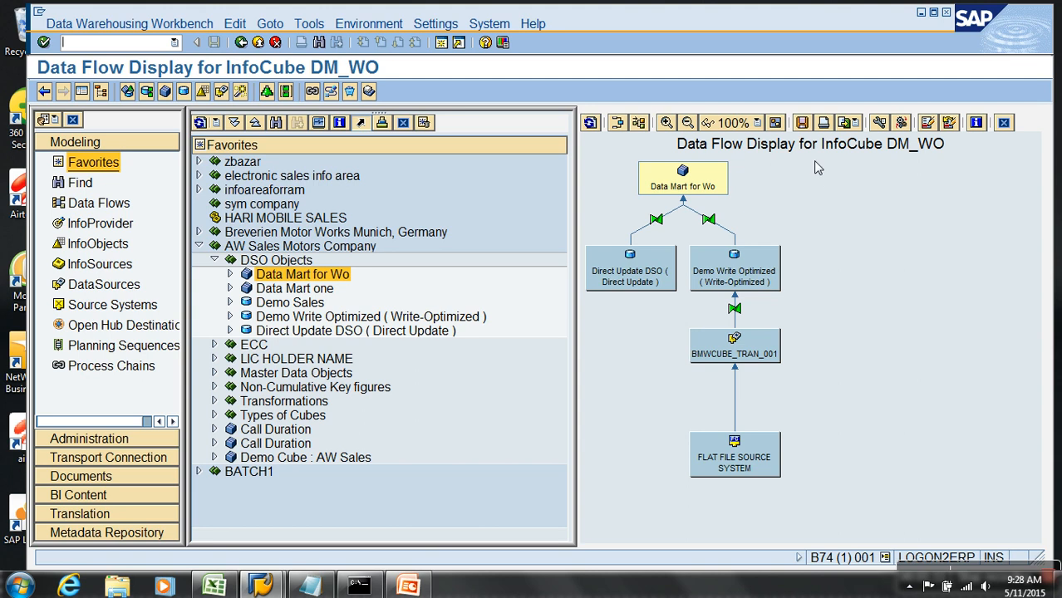
pyautogui.click(668, 125)
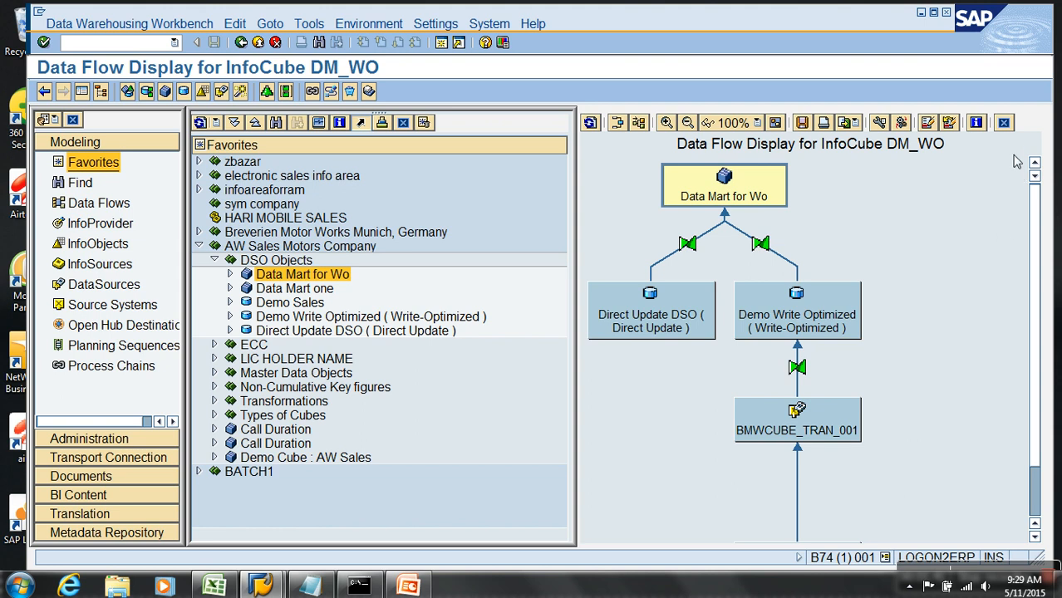
pyautogui.click(1005, 123)
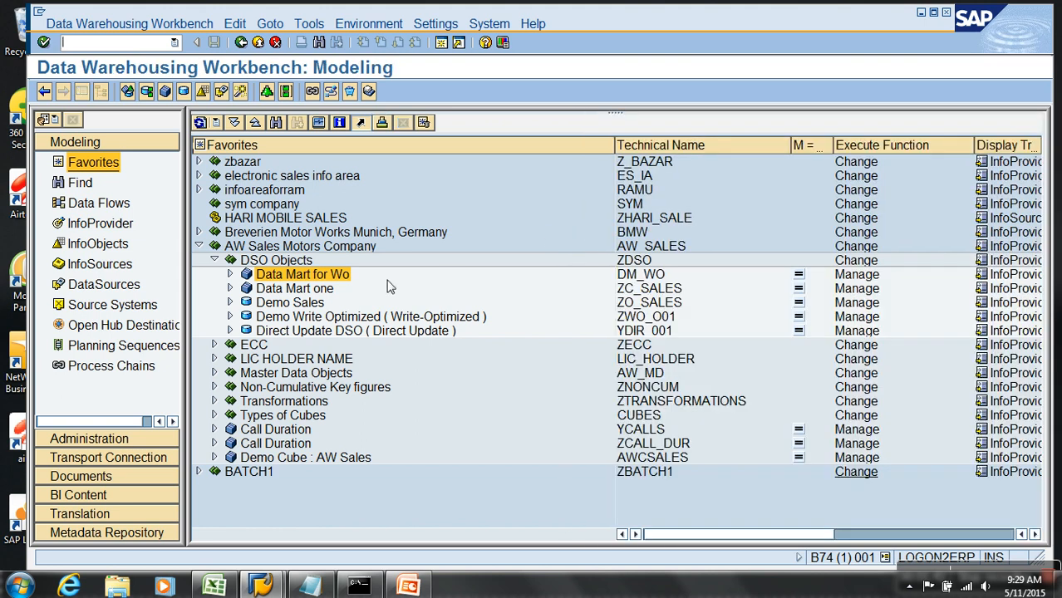
# Step: Expand only the Breverien Motor Works Munich folder, and review the TR & UR replacement note in the Transformations workbook in Excel
pyautogui.click(198, 246)
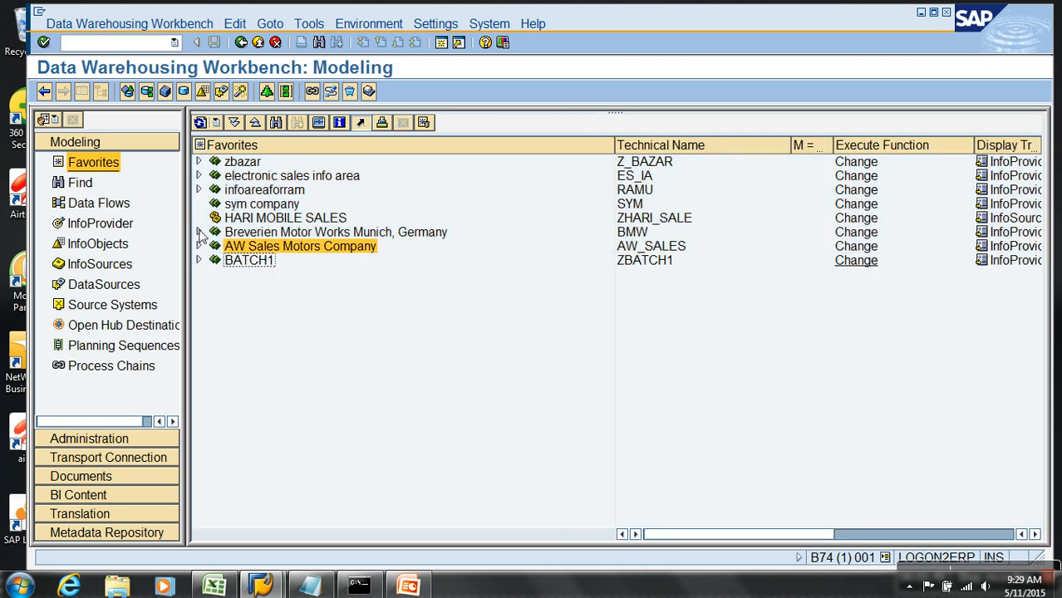
pyautogui.click(199, 232)
pyautogui.click(214, 587)
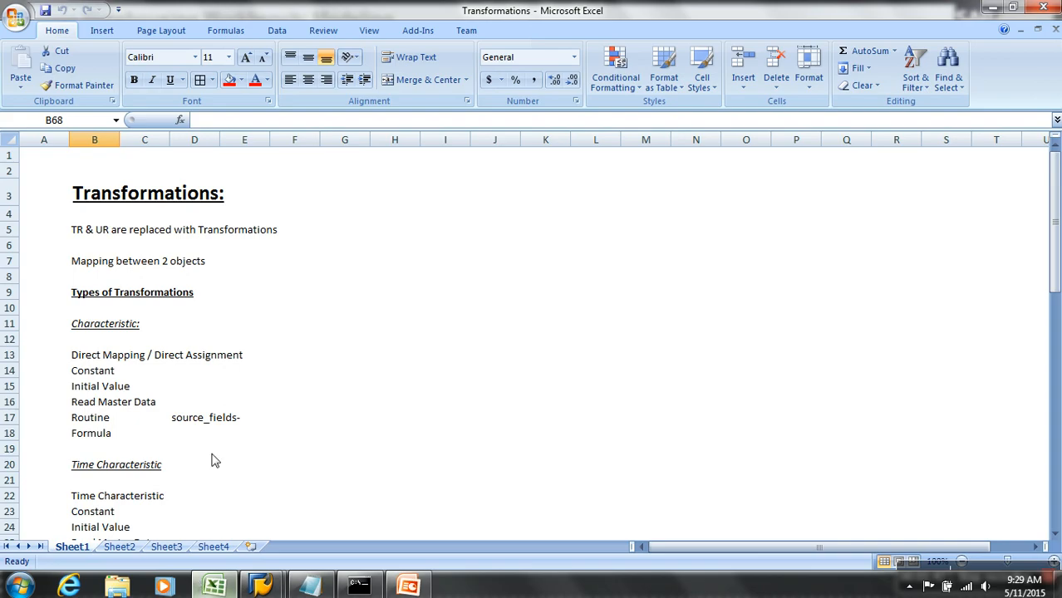
pyautogui.moveTo(86, 238); pyautogui.dragTo(348, 243)
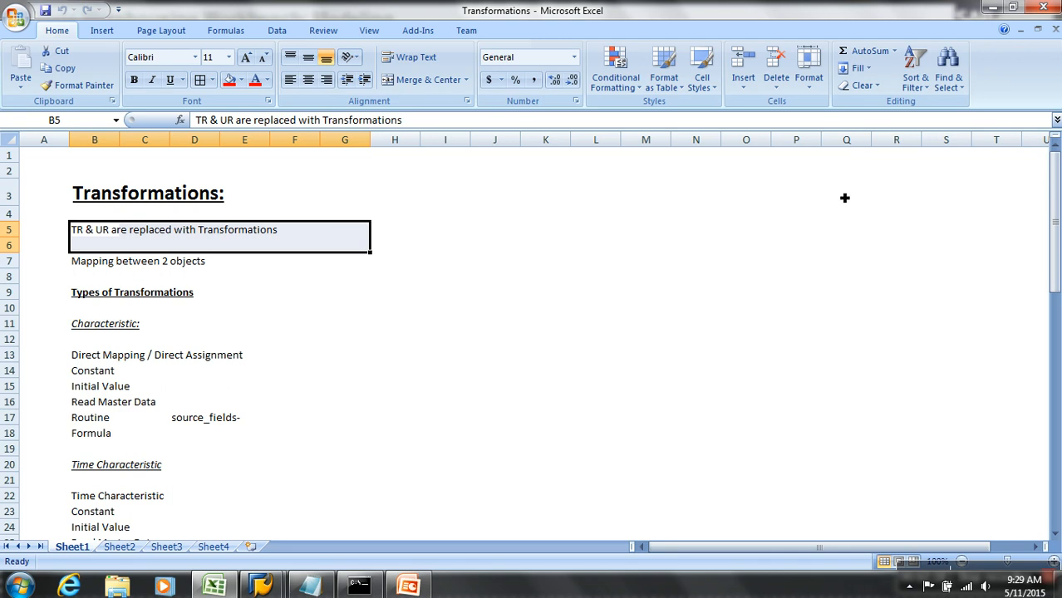
pyautogui.click(991, 7)
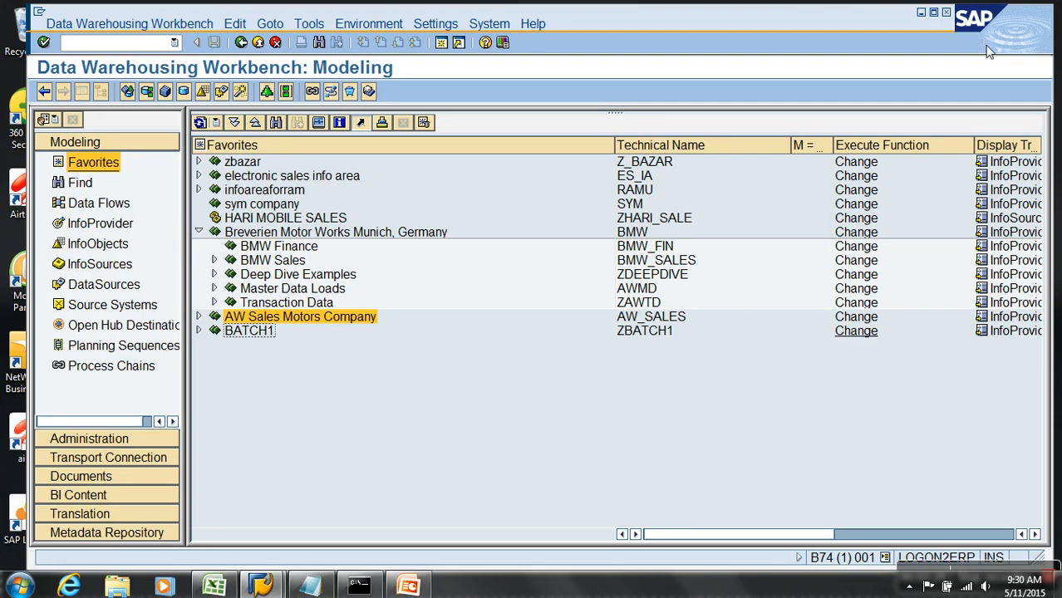
# Step: Open the transformation RSDS BMWCUBE_TRAN TEST -> CUBE BMWCUBE under Deep Dive Examples and hide the navigator
pyautogui.click(216, 275)
pyautogui.doubleClick(345, 303)
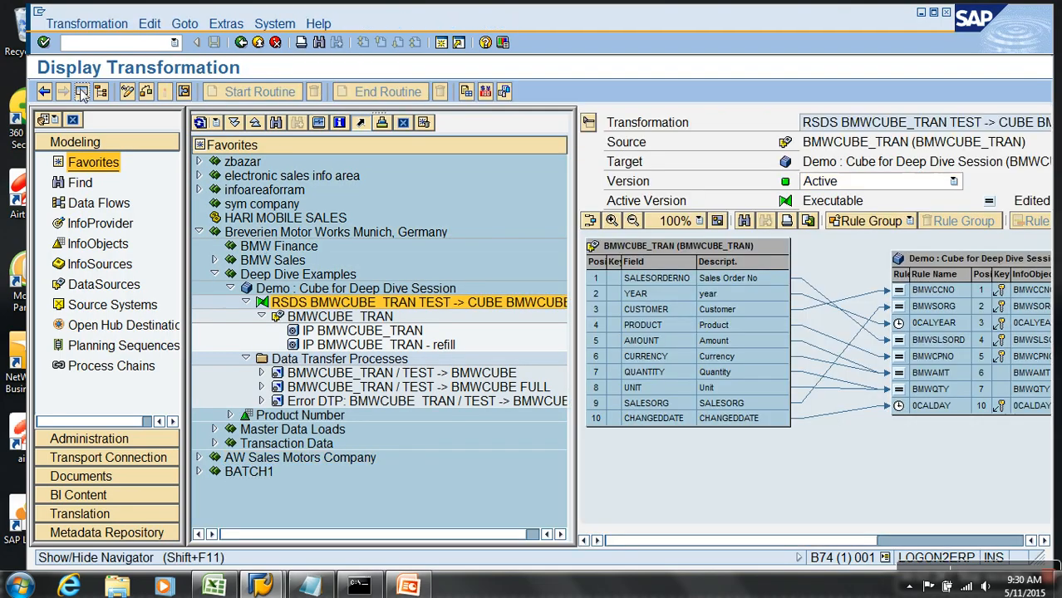
pyautogui.click(81, 92)
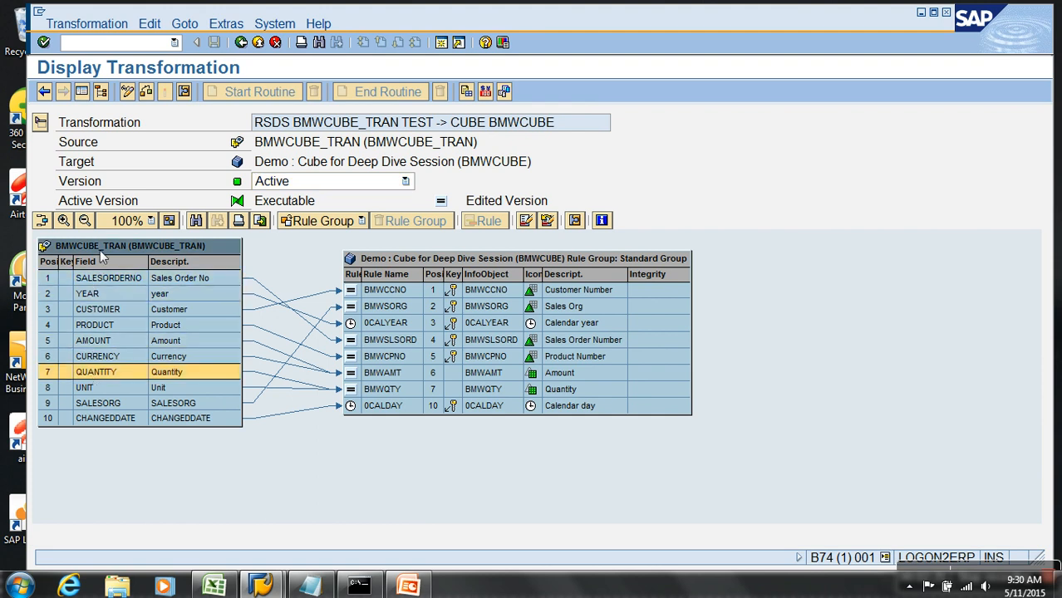
# Step: Examine how the BMWCUBE_TRAN source fields map to the cube, including SALESORDERNO, CUSTOMER and the BMWSLSORD rule
pyautogui.click(463, 263)
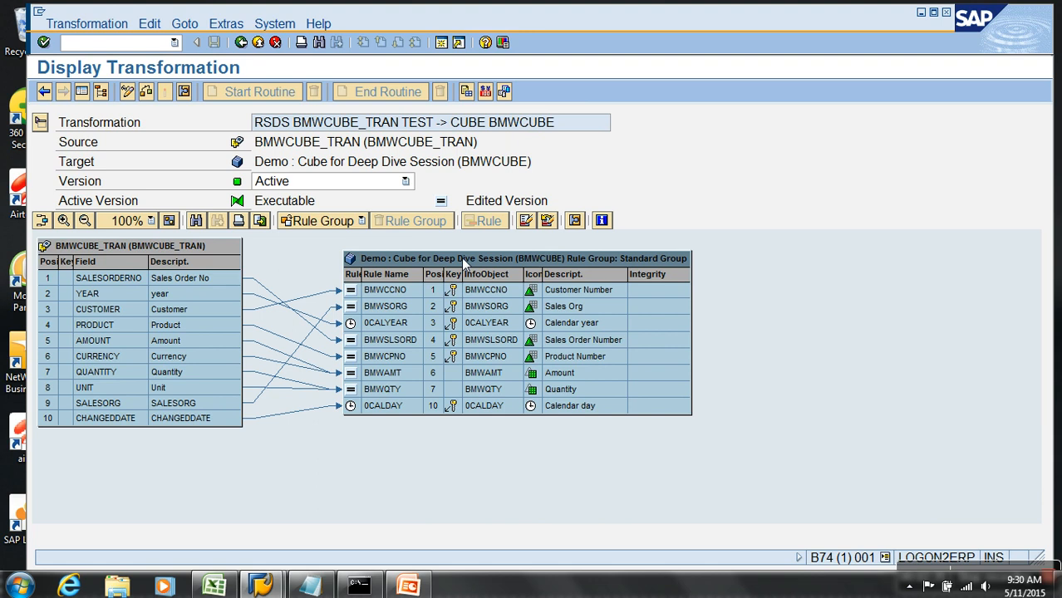
pyautogui.click(318, 293)
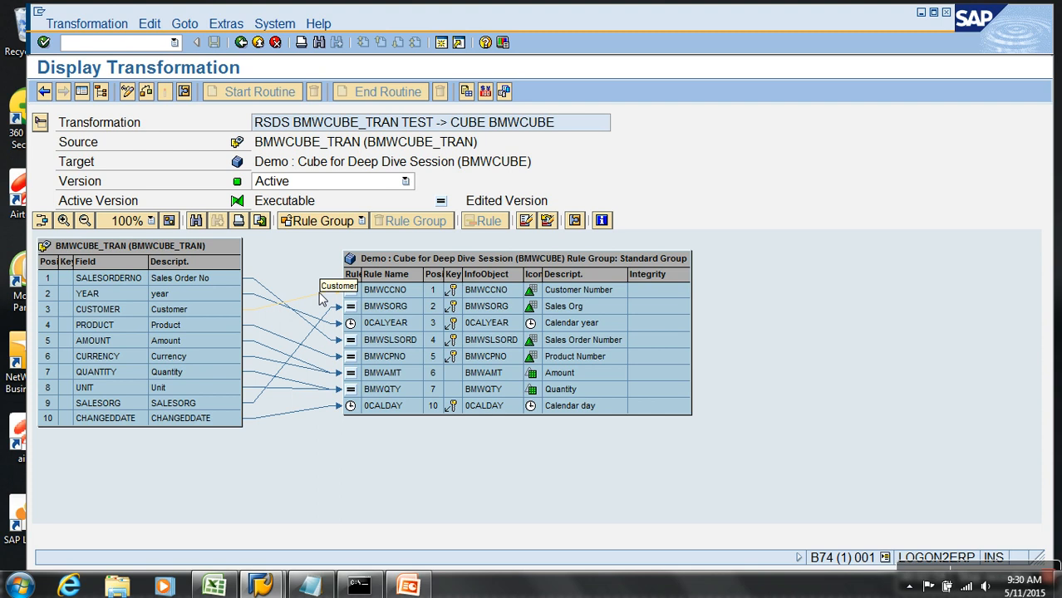
pyautogui.click(166, 283)
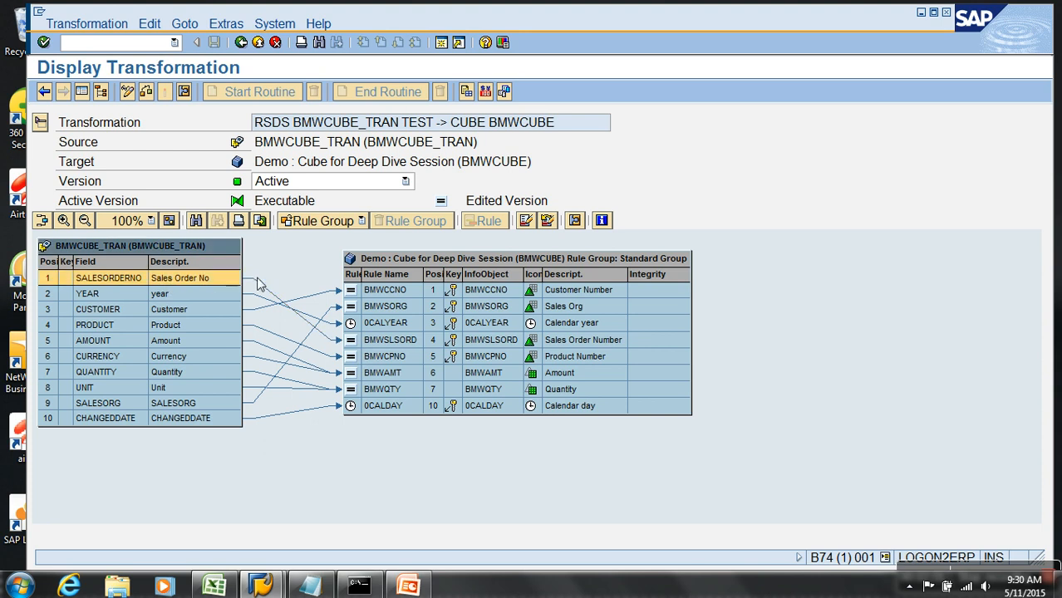
pyautogui.click(388, 346)
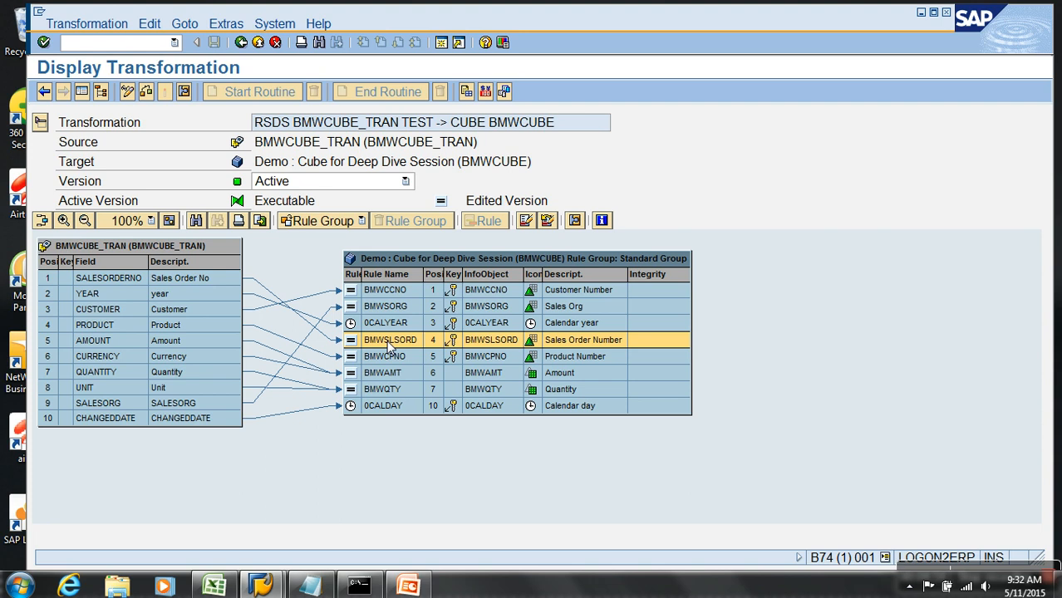
pyautogui.click(232, 279)
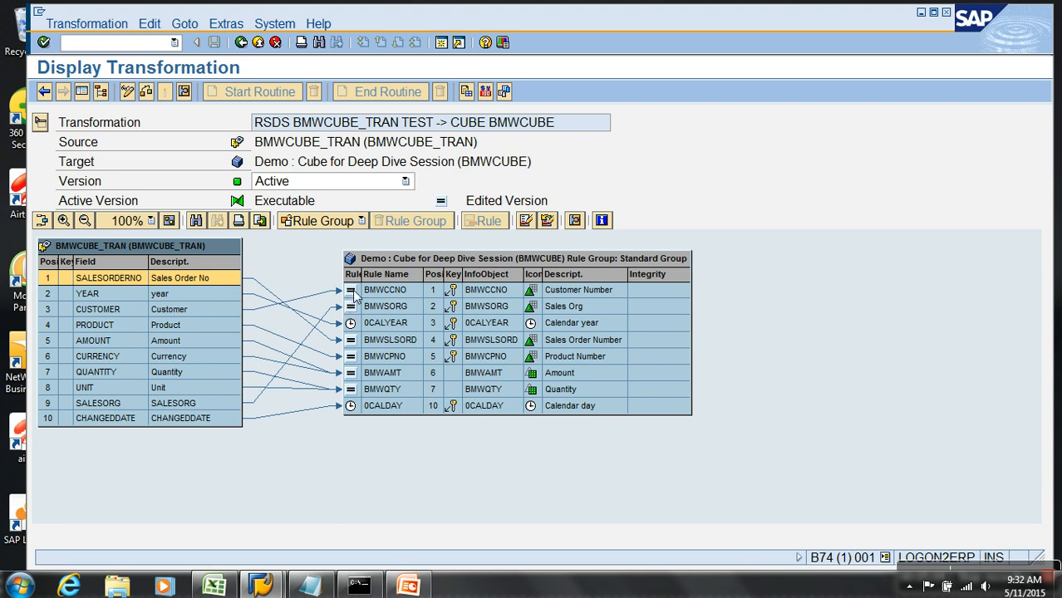
# Step: View the rule details of the BMWCCNO target field in display mode and close them
pyautogui.click(388, 290)
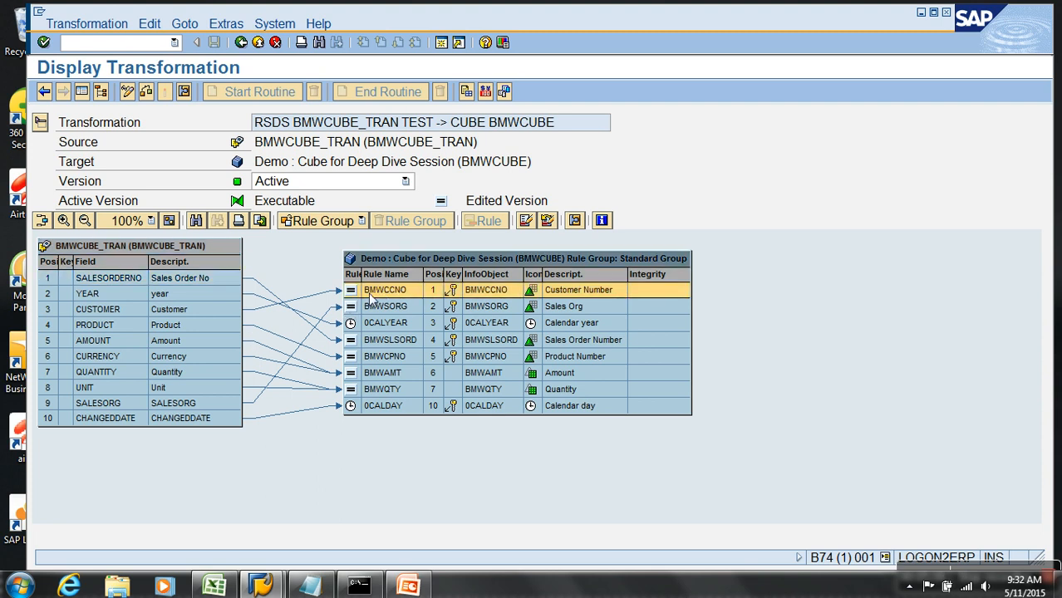
pyautogui.rightClick(380, 296)
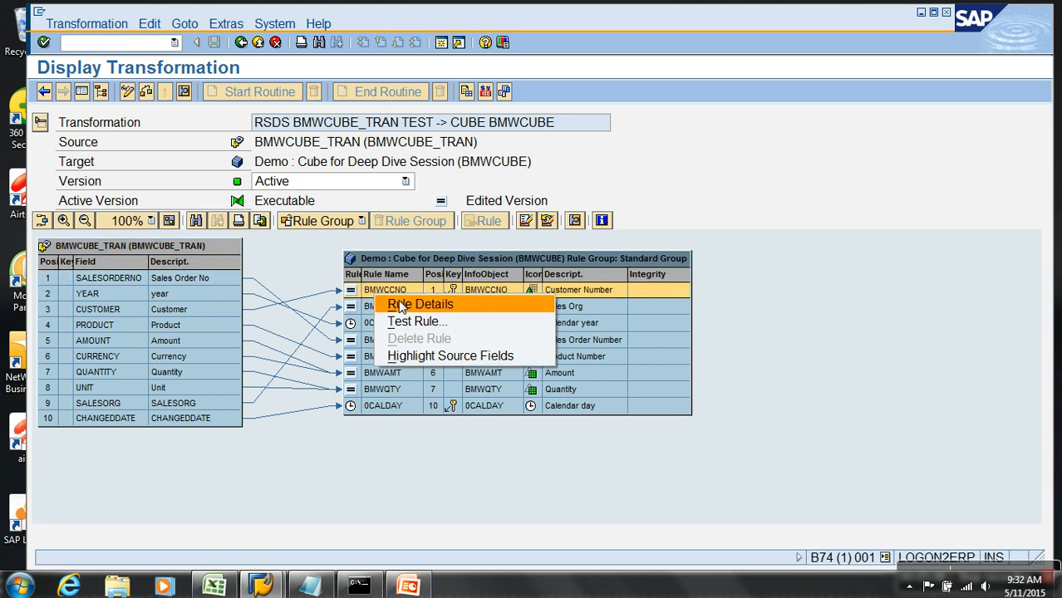
pyautogui.click(407, 306)
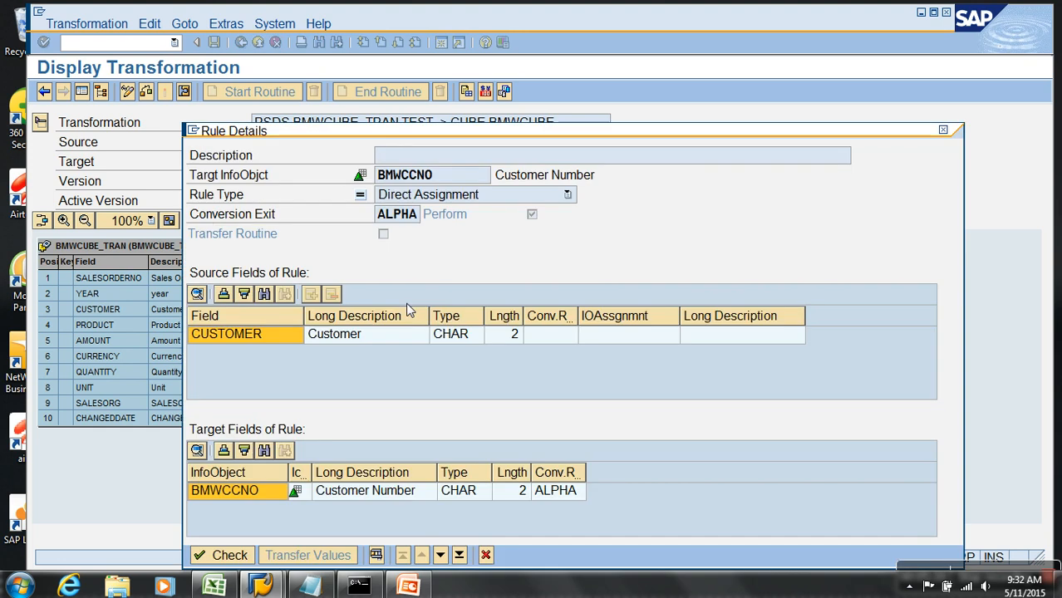
pyautogui.click(486, 555)
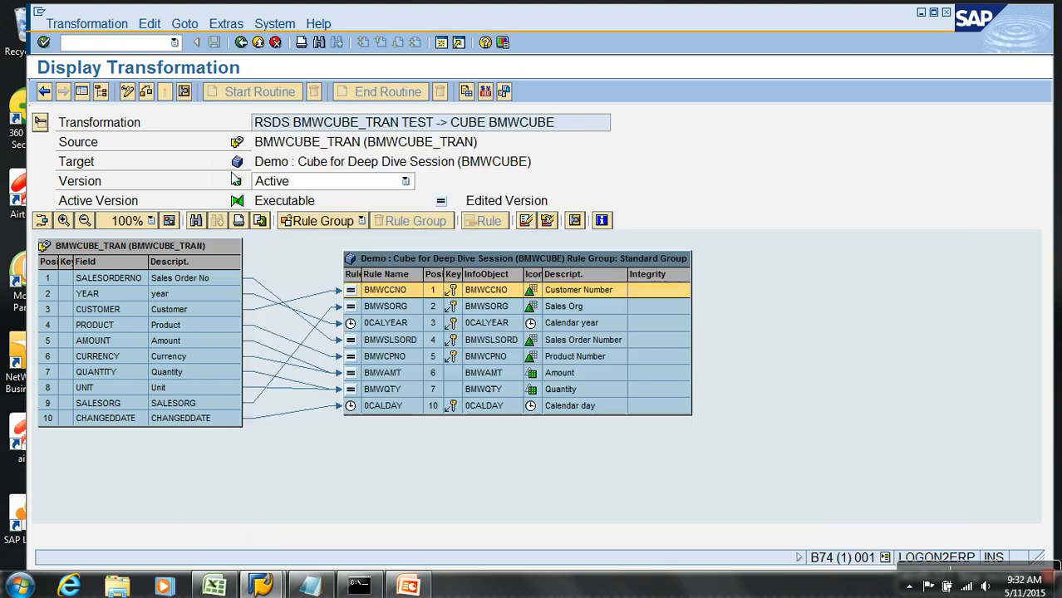
# Step: Switch the transformation to change mode and open the rule details of BMWCCNO
pyautogui.click(127, 92)
pyautogui.rightClick(397, 293)
pyautogui.click(423, 302)
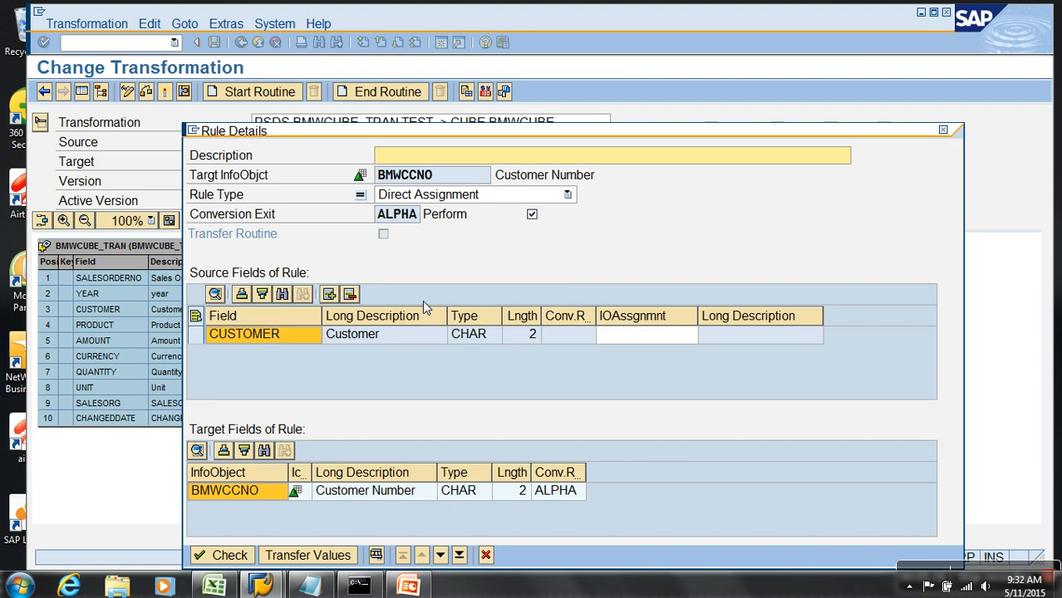
# Step: Review the rule types available for the BMWCCNO rule and close its details without changing anything
pyautogui.click(236, 198)
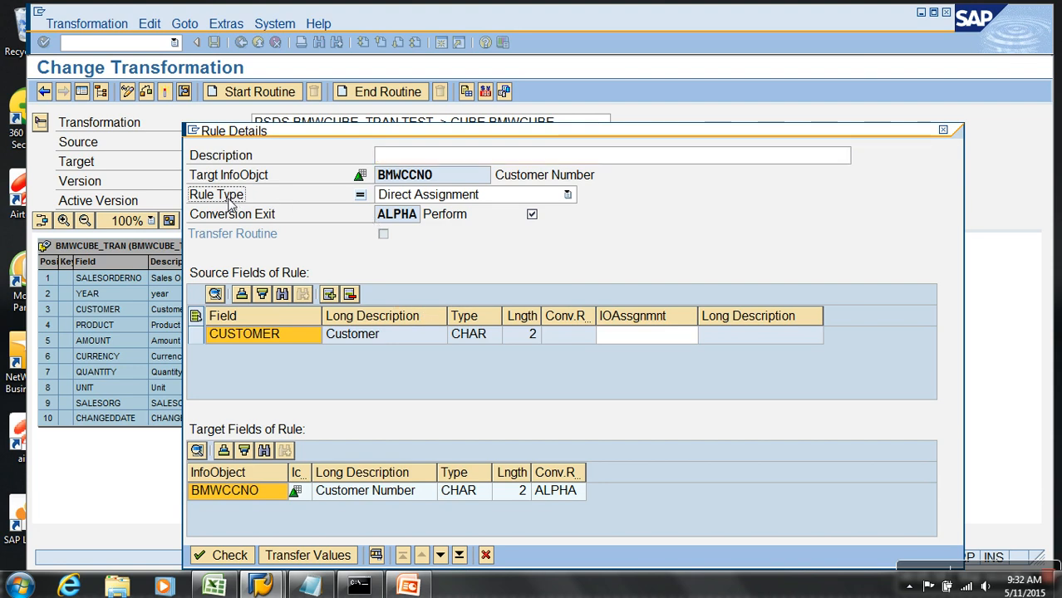
pyautogui.click(438, 201)
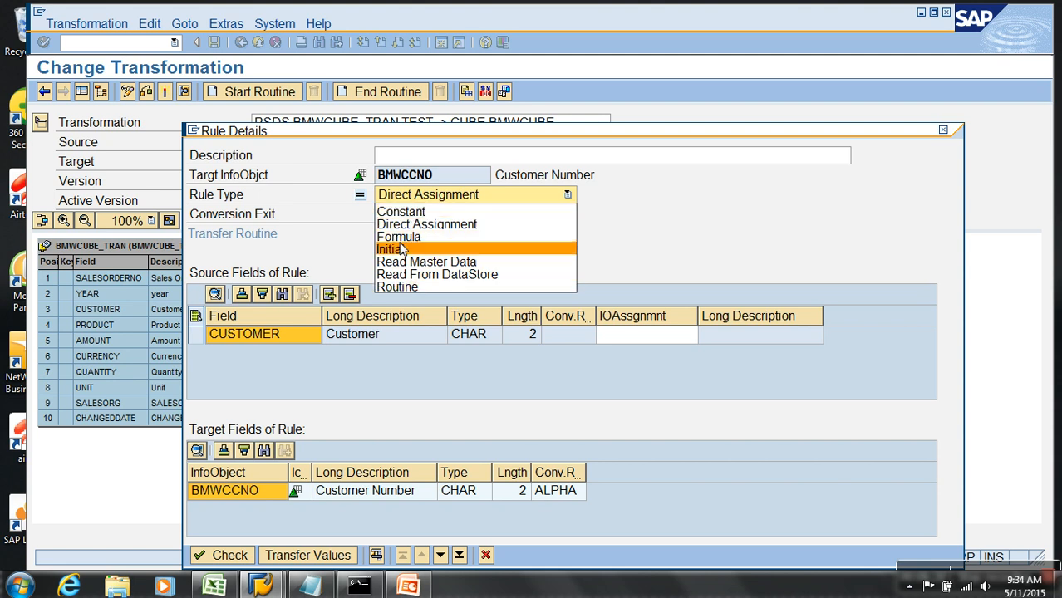
pyautogui.click(486, 560)
pyautogui.click(486, 560)
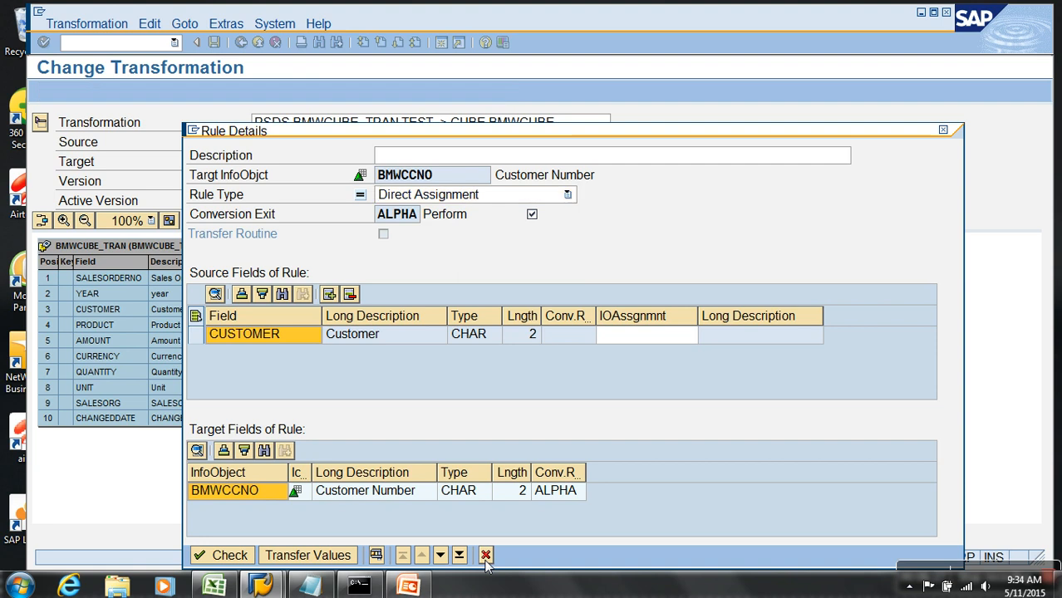
# Step: Open the rule details of BMWAMT, review the rule types available for this key figure, and close them without changing anything
pyautogui.click(398, 288)
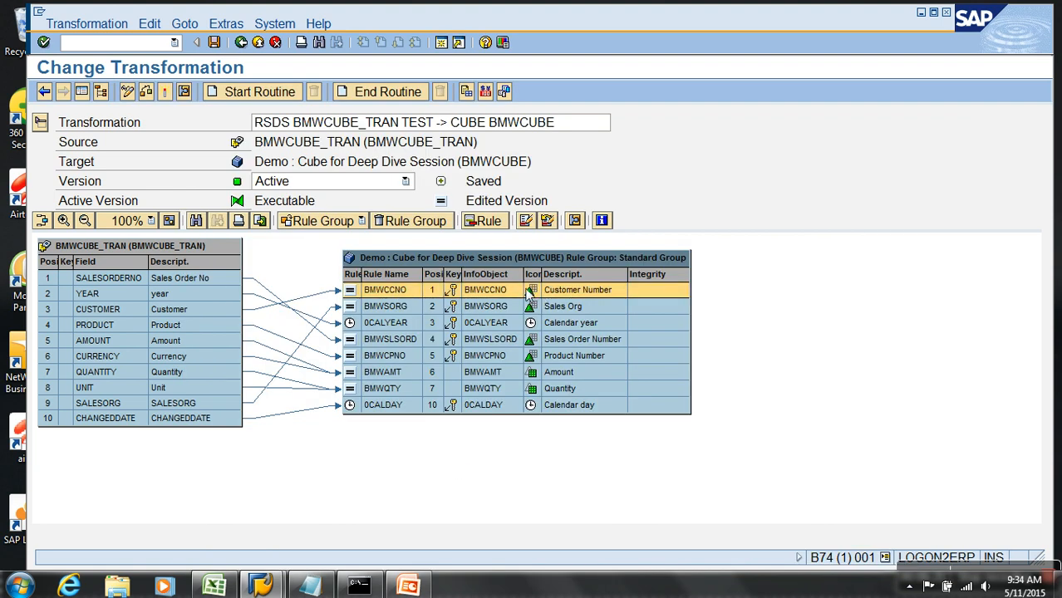
pyautogui.rightClick(402, 375)
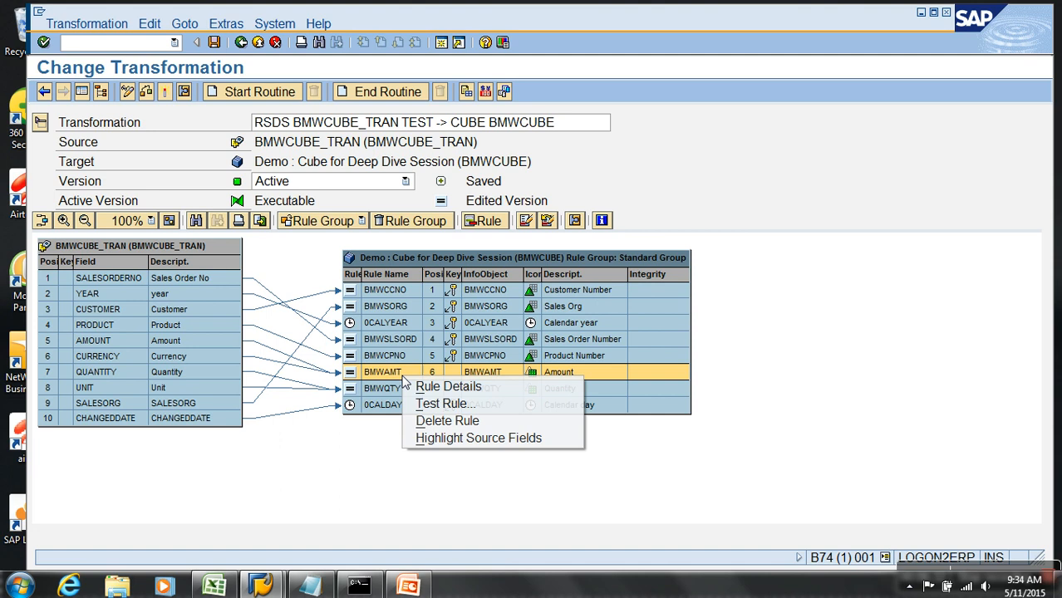
pyautogui.click(438, 384)
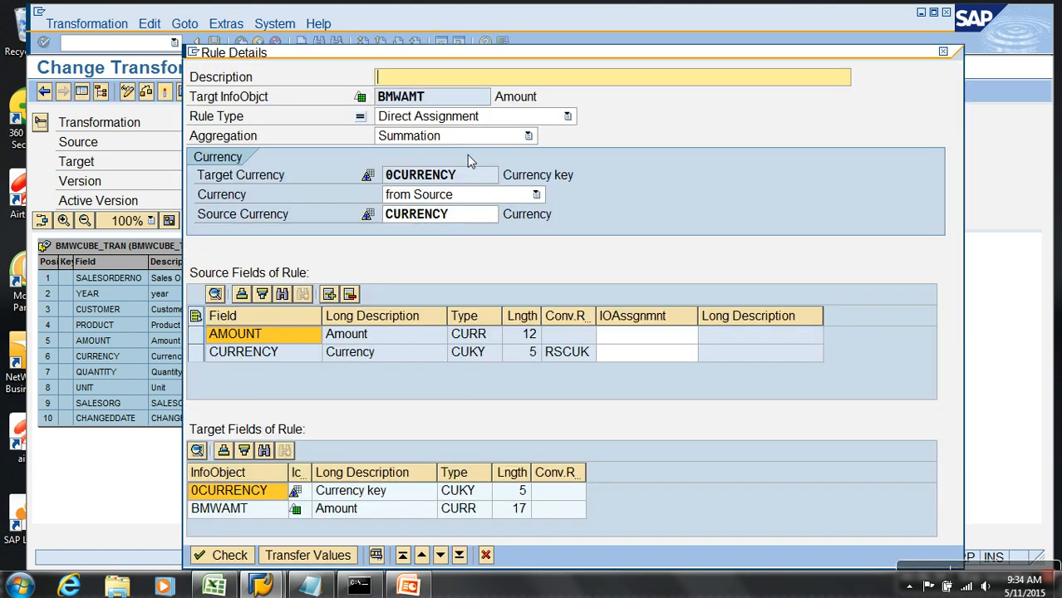
pyautogui.click(484, 116)
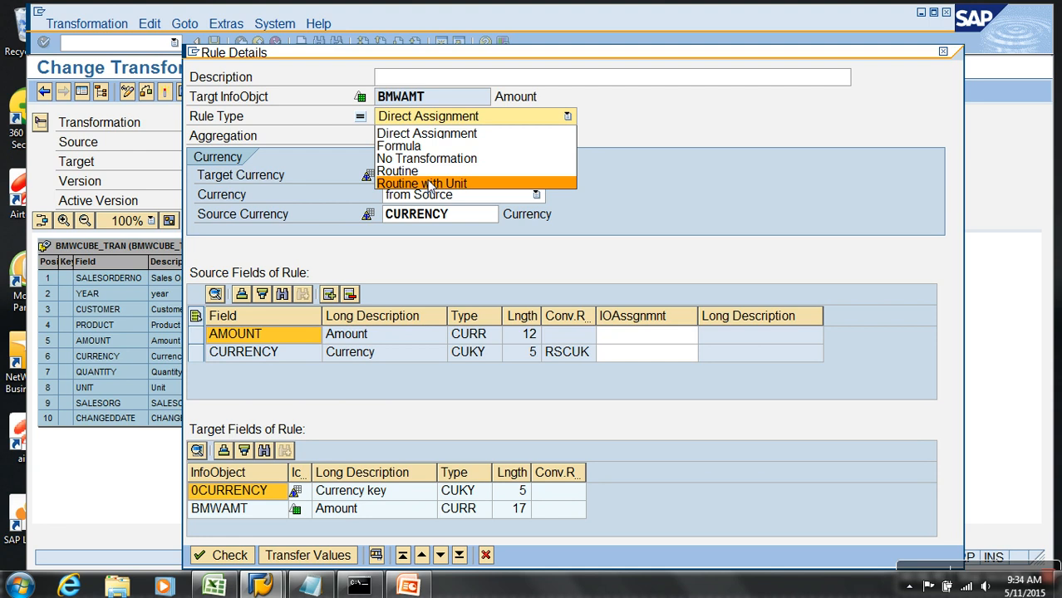
pyautogui.click(485, 556)
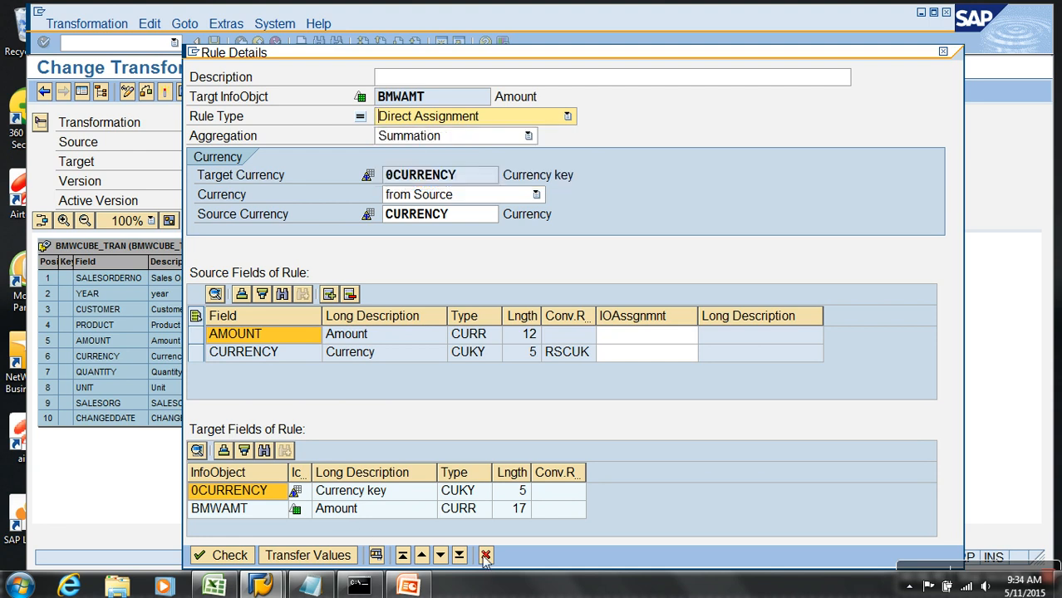
pyautogui.click(487, 553)
# Step: Open the rule details of 0CALDAY, review its available rule types, keep Time Characteristic and close the details
pyautogui.rightClick(407, 406)
pyautogui.click(654, 458)
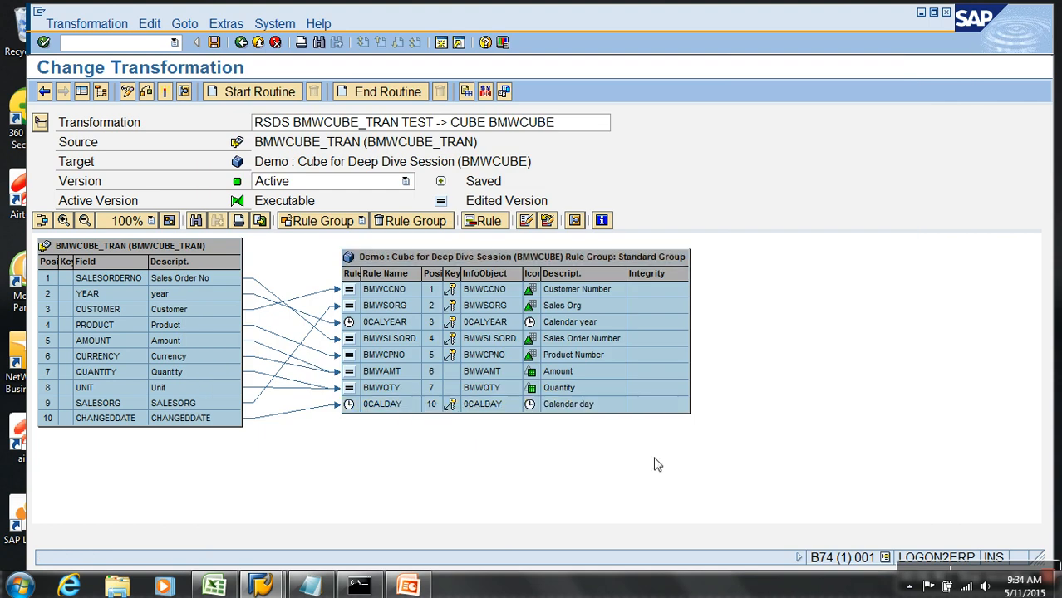
pyautogui.rightClick(532, 407)
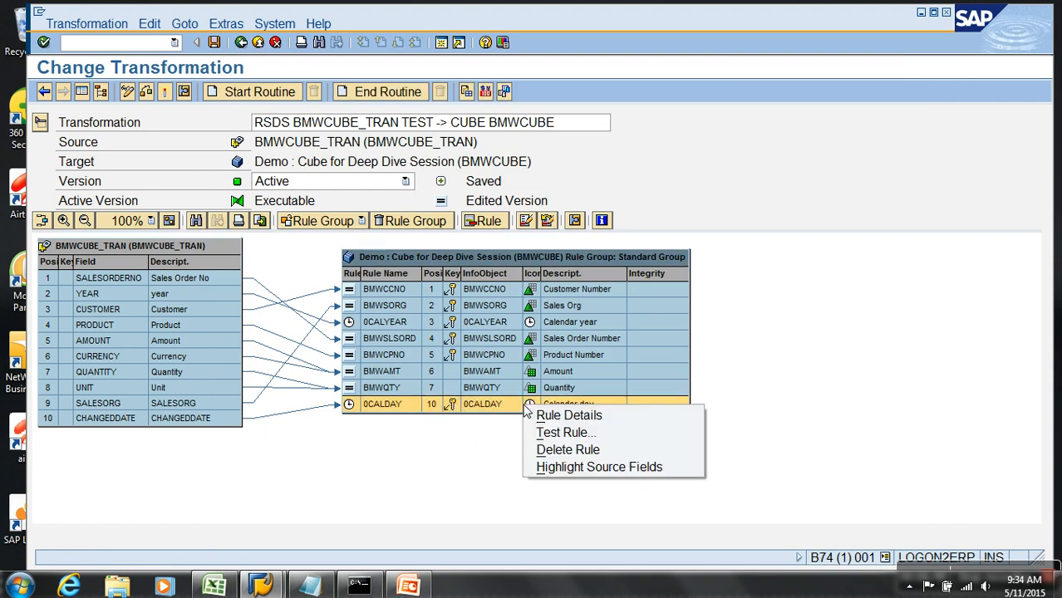
pyautogui.click(555, 416)
pyautogui.click(536, 214)
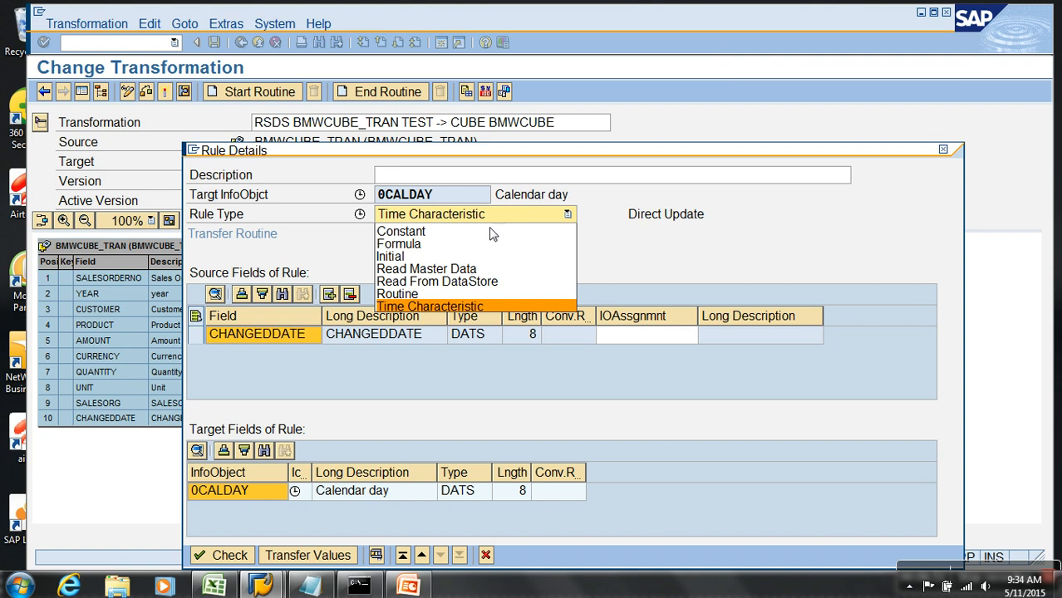
pyautogui.click(421, 308)
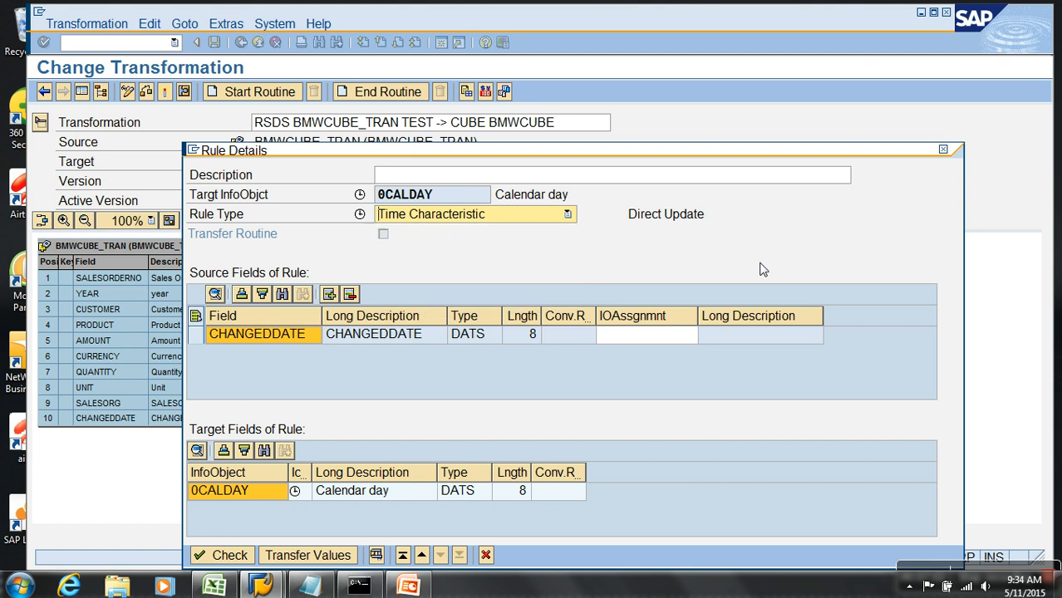
pyautogui.click(944, 150)
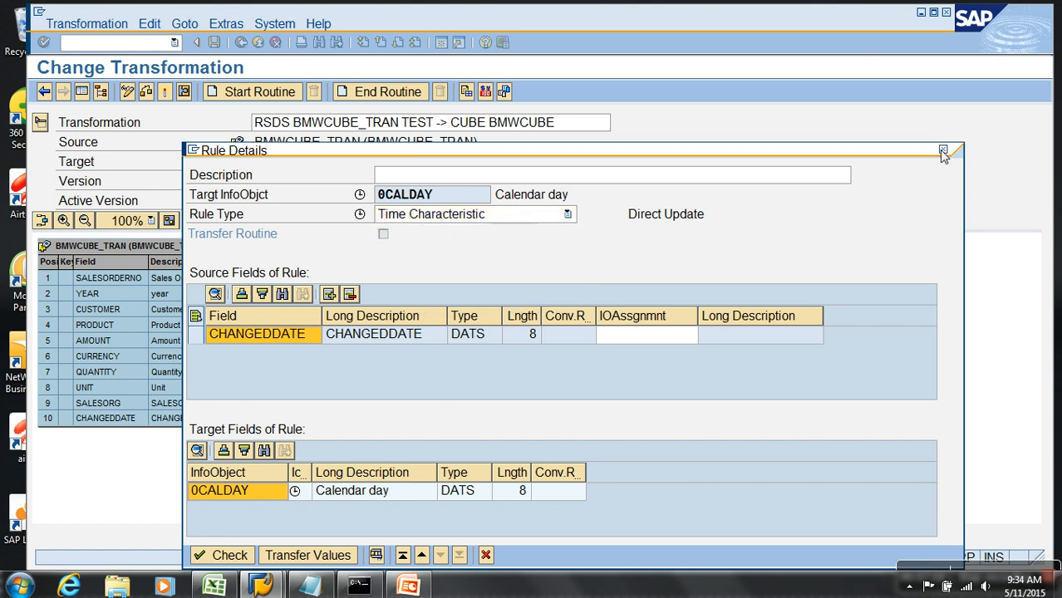
# Step: Reopen the BMWAMT rule details, examine the target currency and the currency determination options, and close them without changes
pyautogui.rightClick(432, 373)
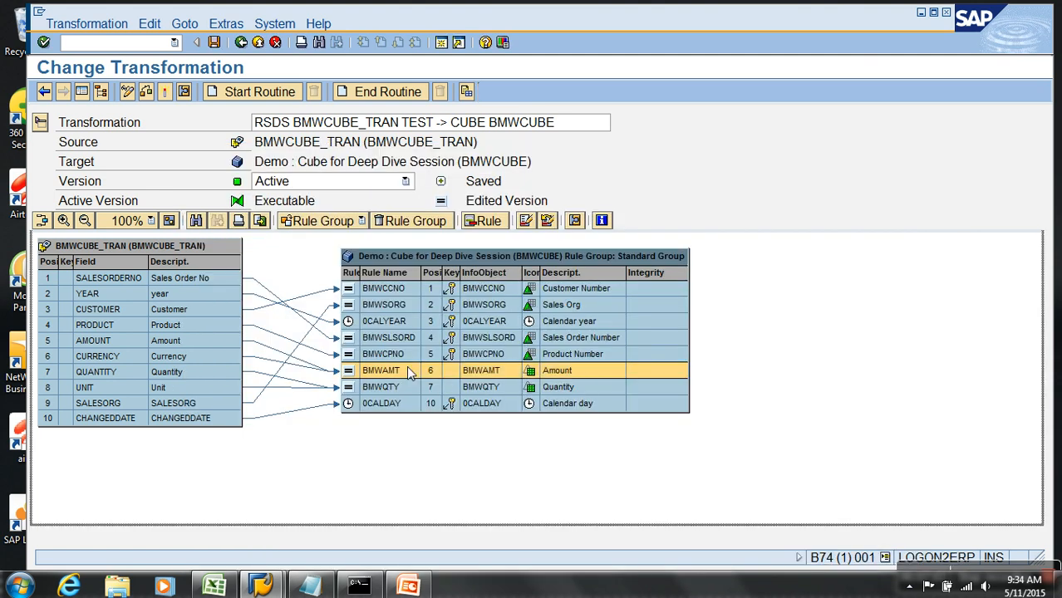
pyautogui.click(446, 384)
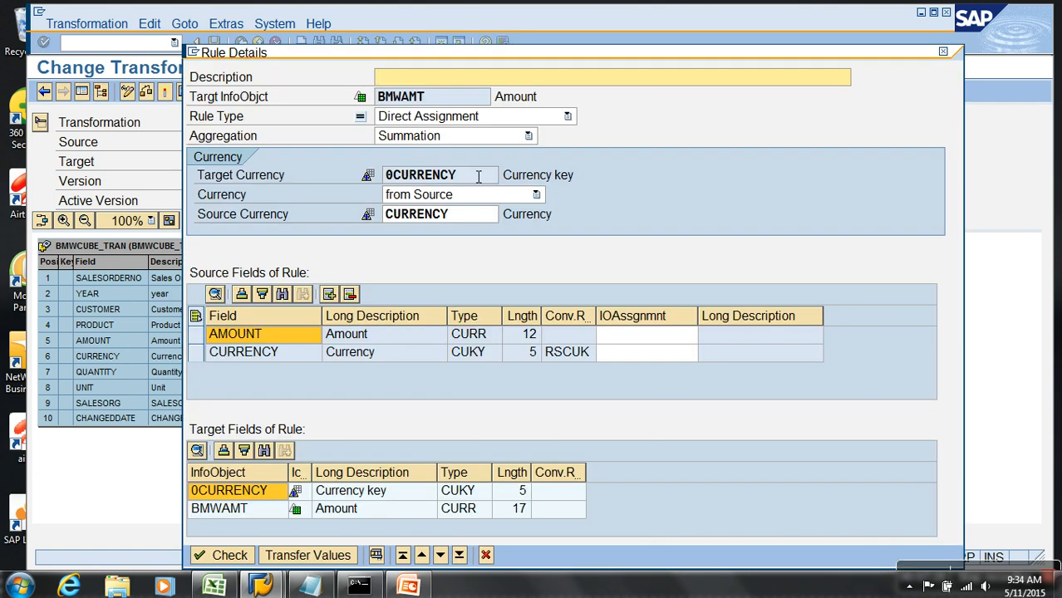
pyautogui.moveTo(479, 177); pyautogui.dragTo(351, 177)
pyautogui.click(466, 200)
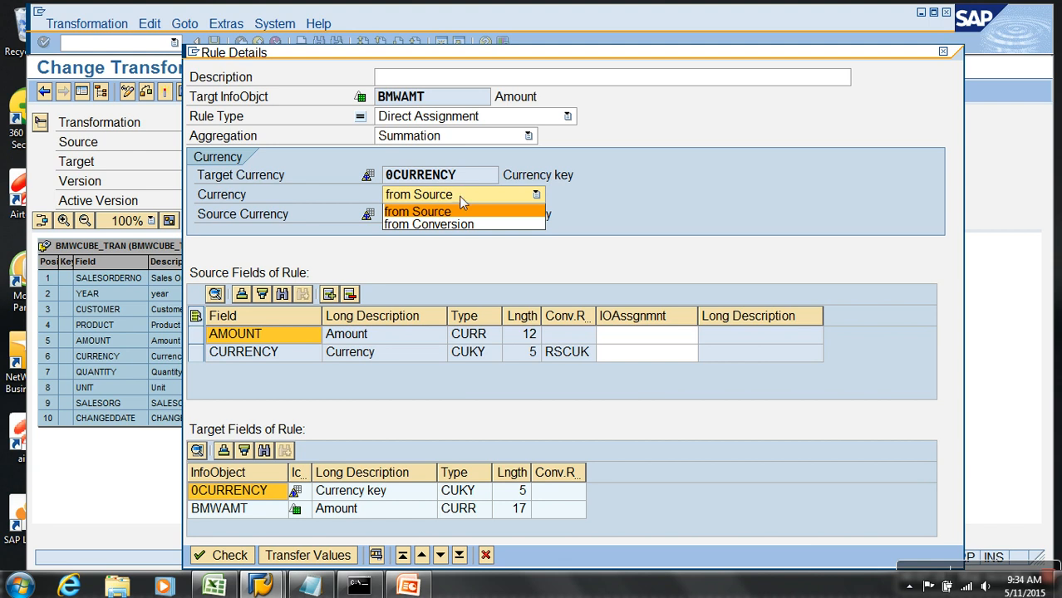
pyautogui.click(756, 157)
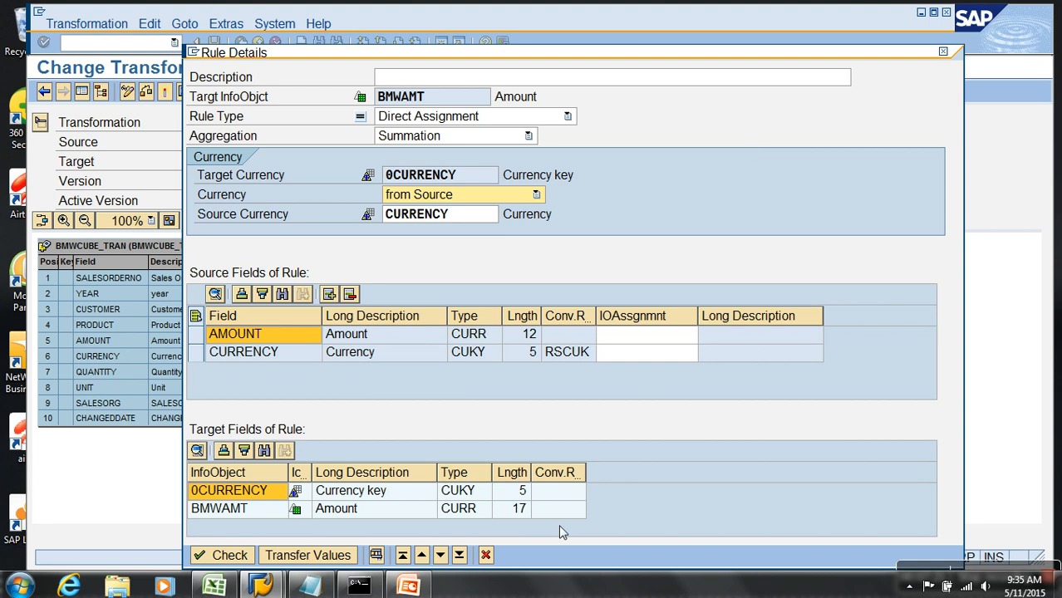
pyautogui.click(487, 556)
# Step: Switch to the Transformations presentation in PowerPoint and run the slide show as far as slide 4, which introduces transformations
pyautogui.click(408, 586)
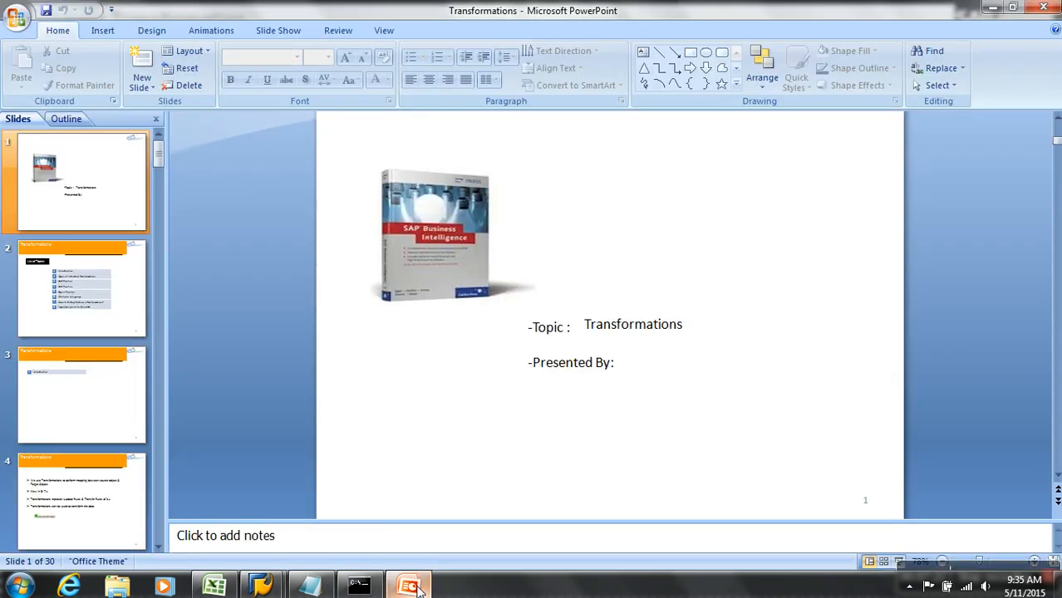
pyautogui.click(898, 567)
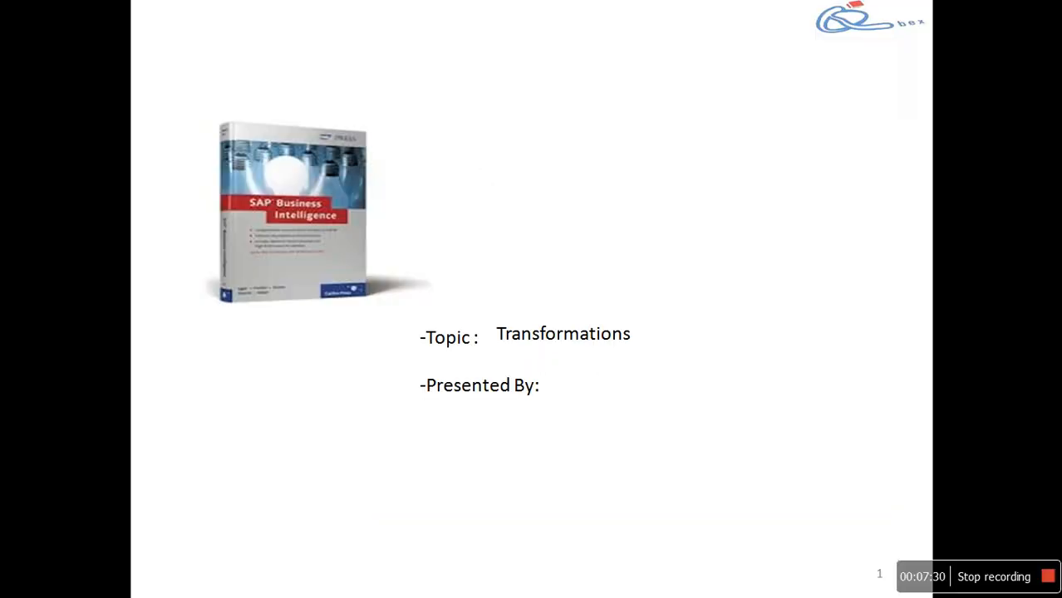
pyautogui.click(898, 567)
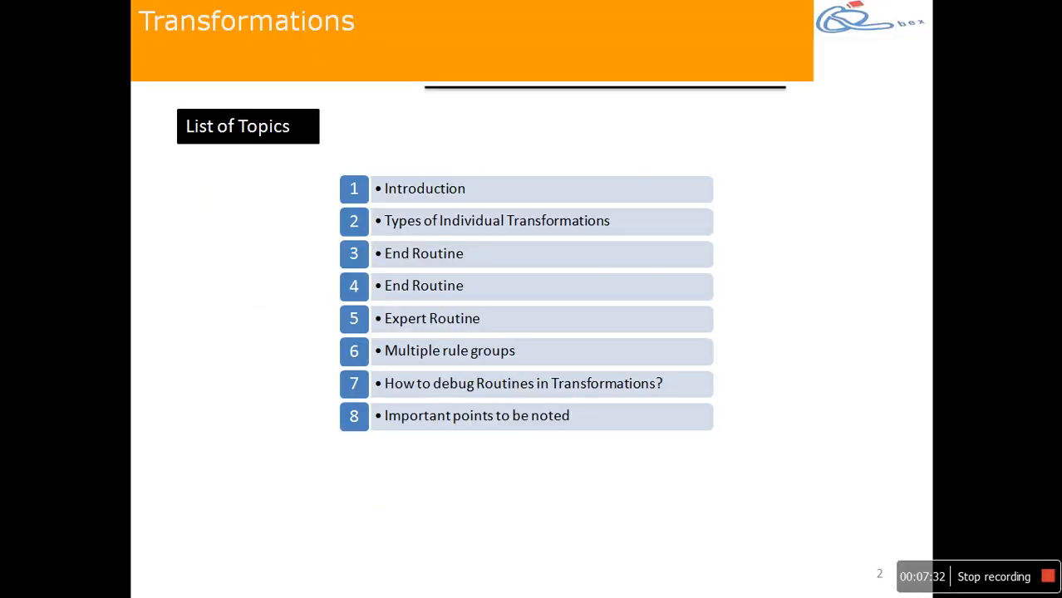
pyautogui.press('Right')
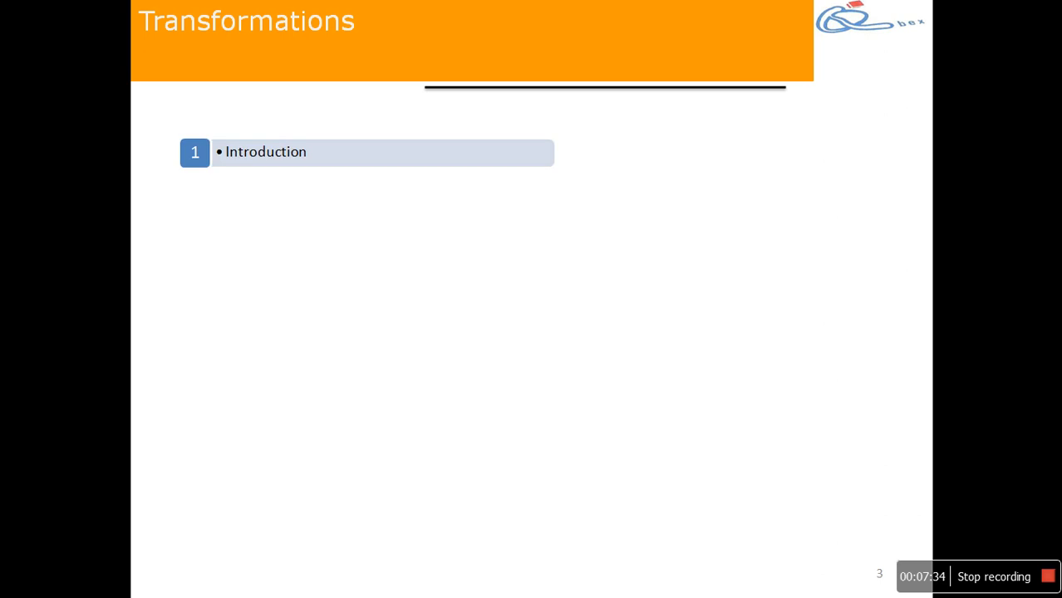
pyautogui.press('Right')
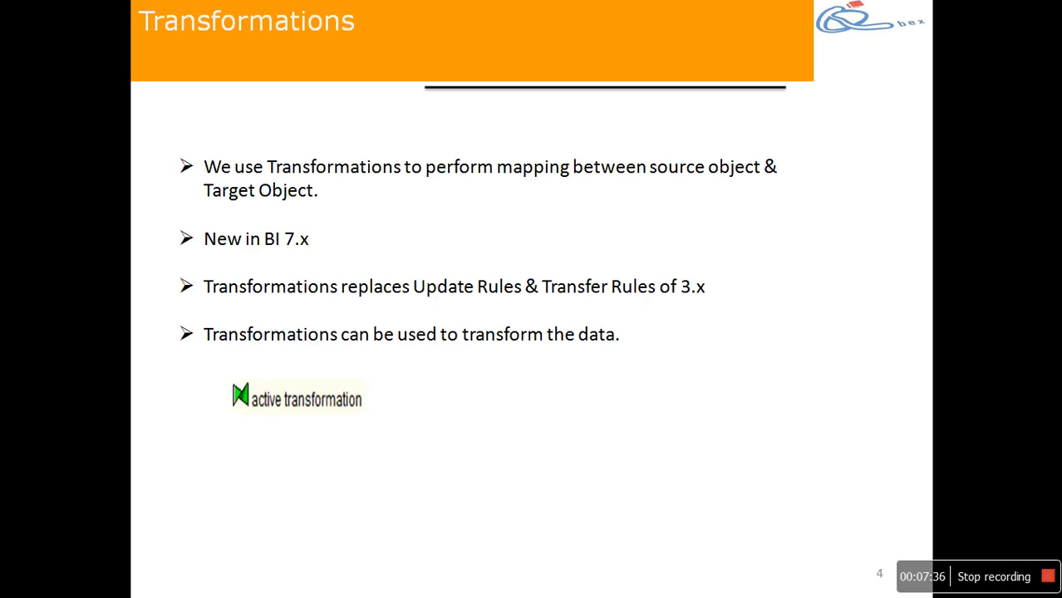
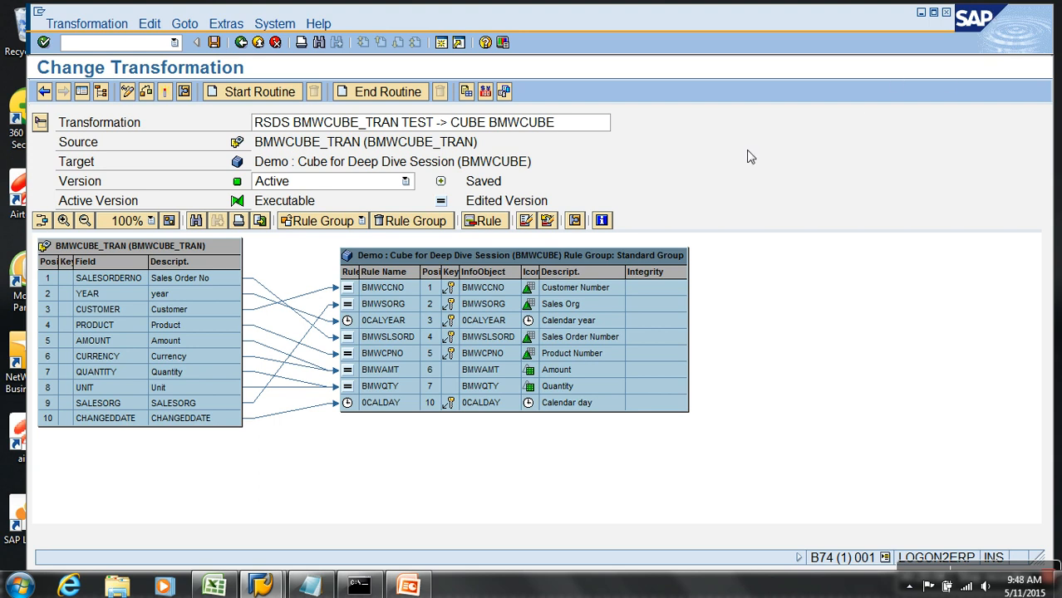
# Step: Open the S1SALES_TRAN file from the desktop in Excel and fit column A to the full sales order numbers
pyautogui.press('super+d')
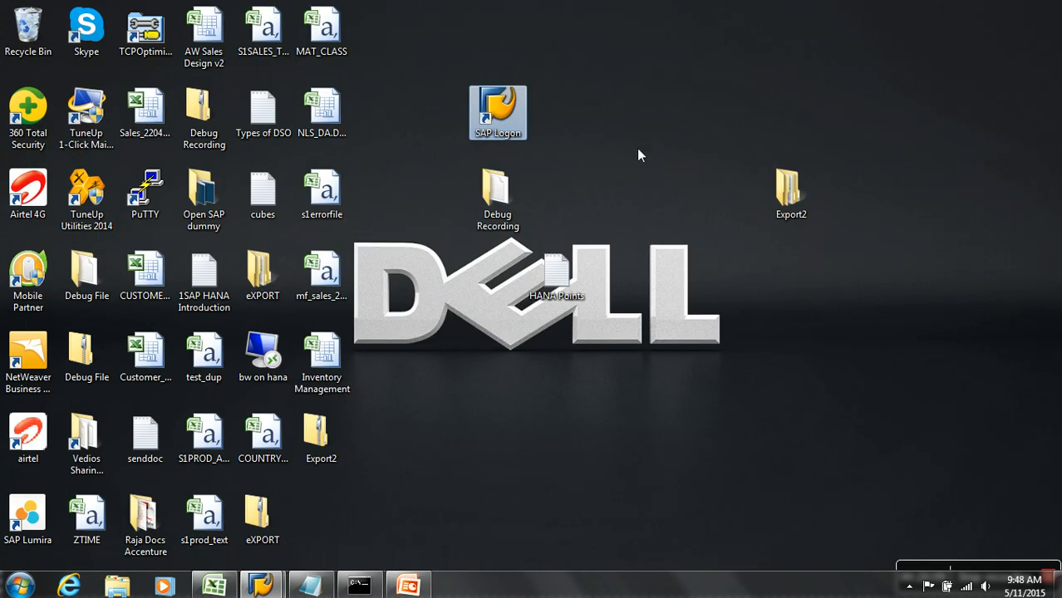
pyautogui.doubleClick(295, 40)
pyautogui.click(345, 218)
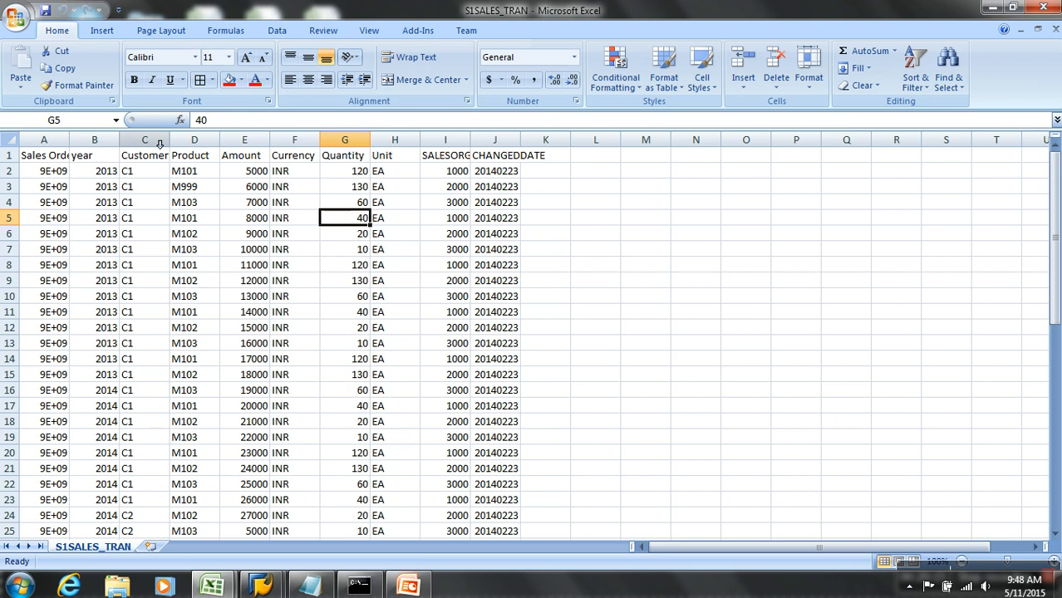
pyautogui.doubleClick(81, 145)
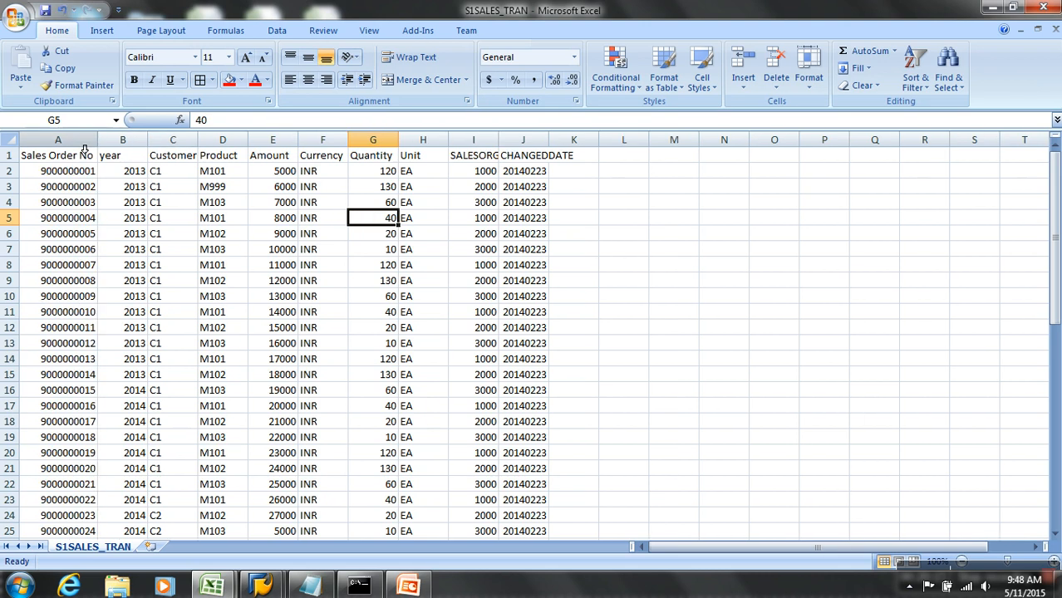
# Step: Save a copy of the workbook to the desktop as Transform_sample_data in CSV (Comma delimited) format
pyautogui.click(15, 17)
pyautogui.click(41, 156)
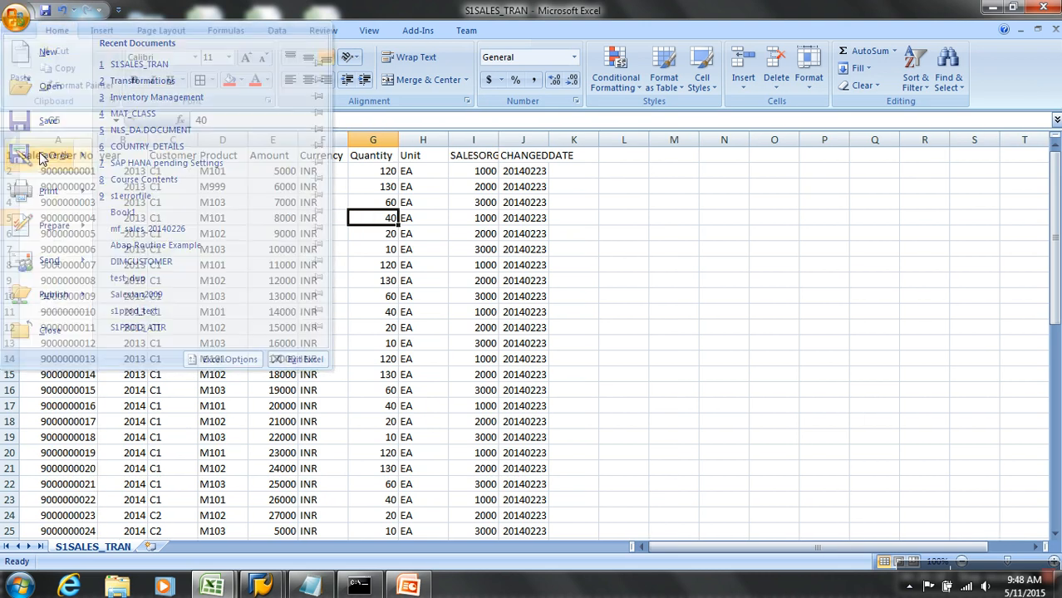
pyautogui.click(59, 140)
pyautogui.click(191, 270)
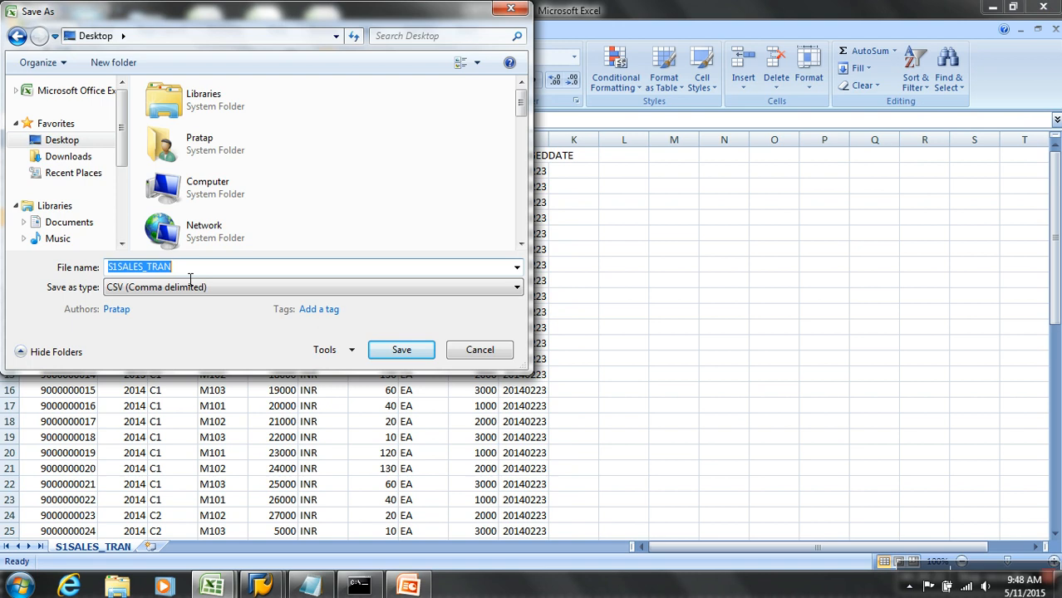
pyautogui.write('Transform')
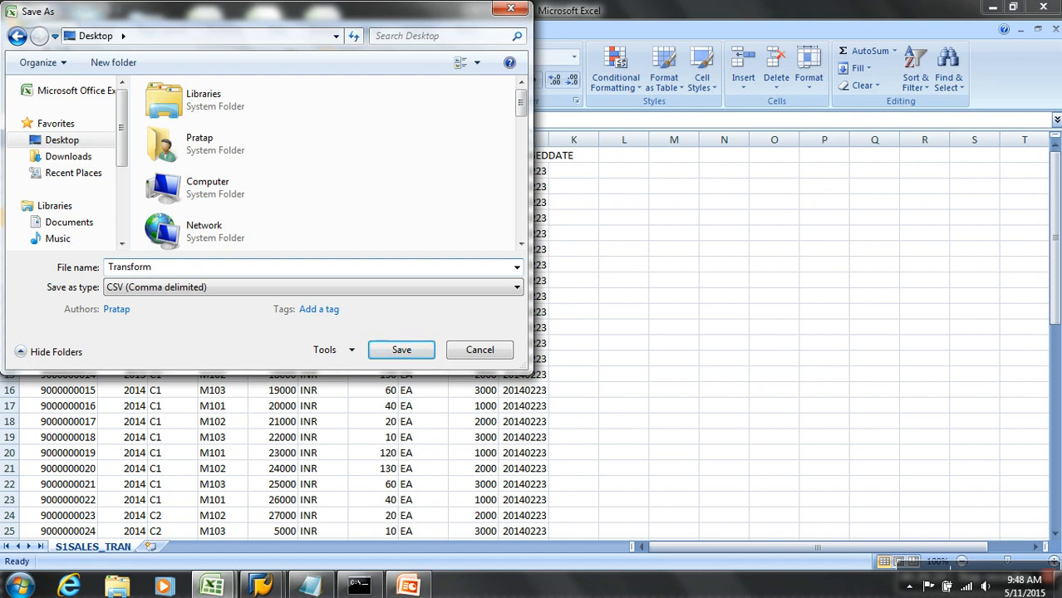
pyautogui.write('_sample_data')
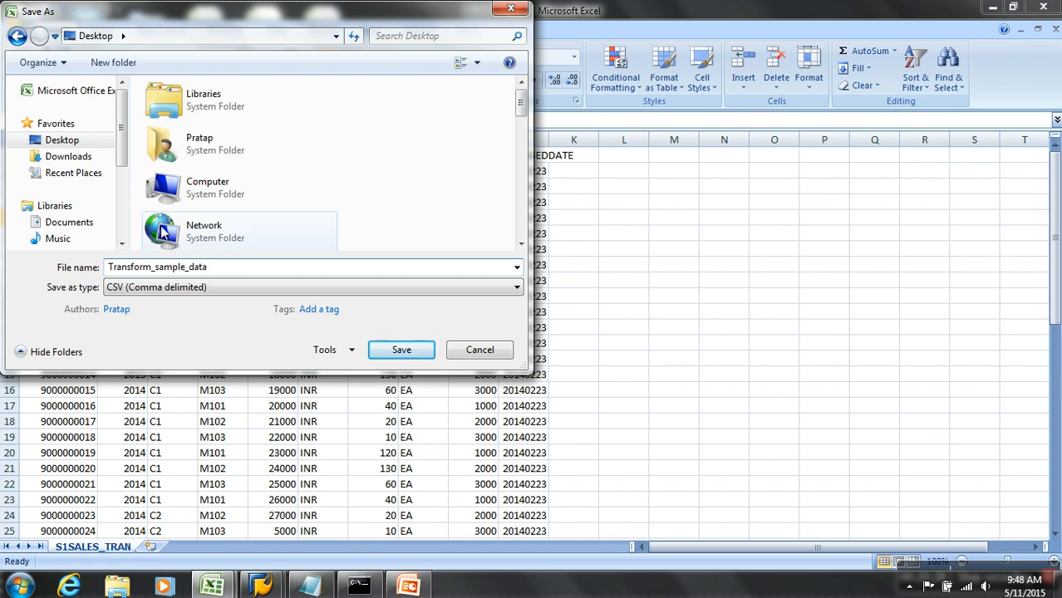
pyautogui.click(414, 356)
pyautogui.click(470, 344)
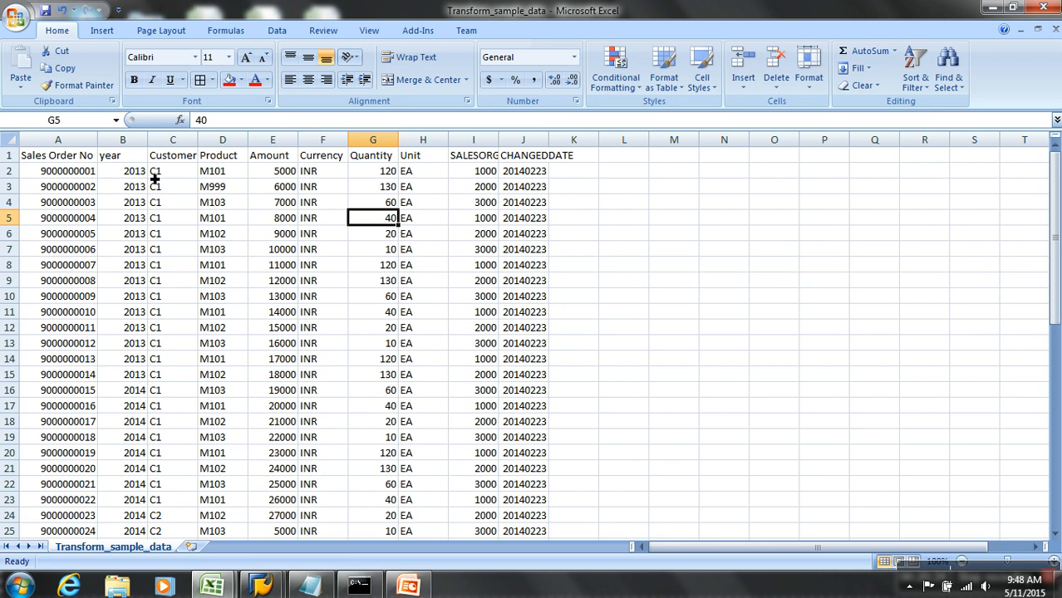
# Step: Clear all values in the Customer column from C2 to C54, keeping the header
pyautogui.click(173, 173)
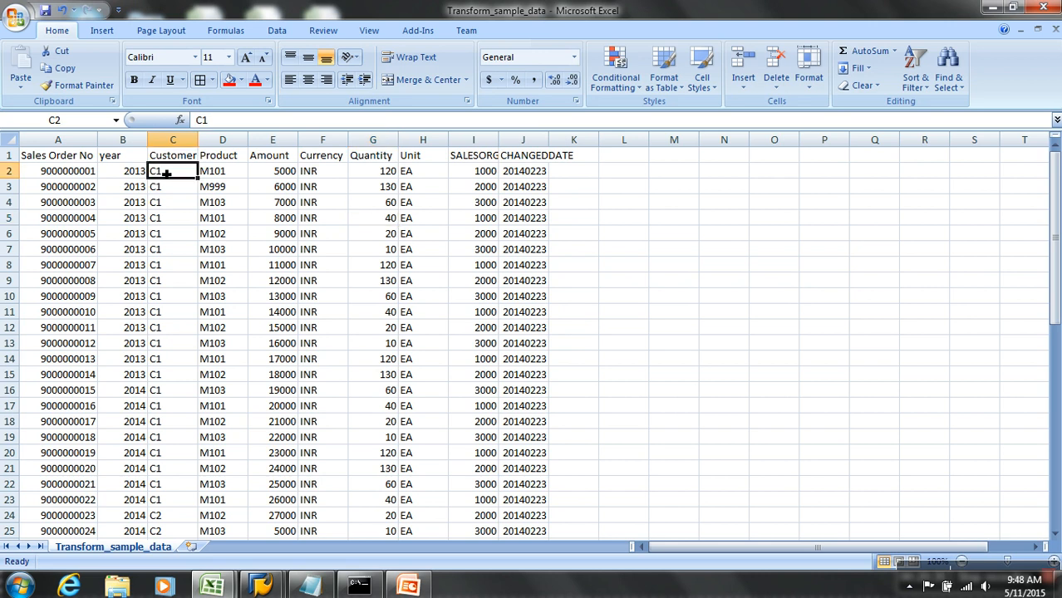
pyautogui.press('End')
pyautogui.hotkey('shift', 'Down')
pyautogui.hotkey('shift', 'Right')
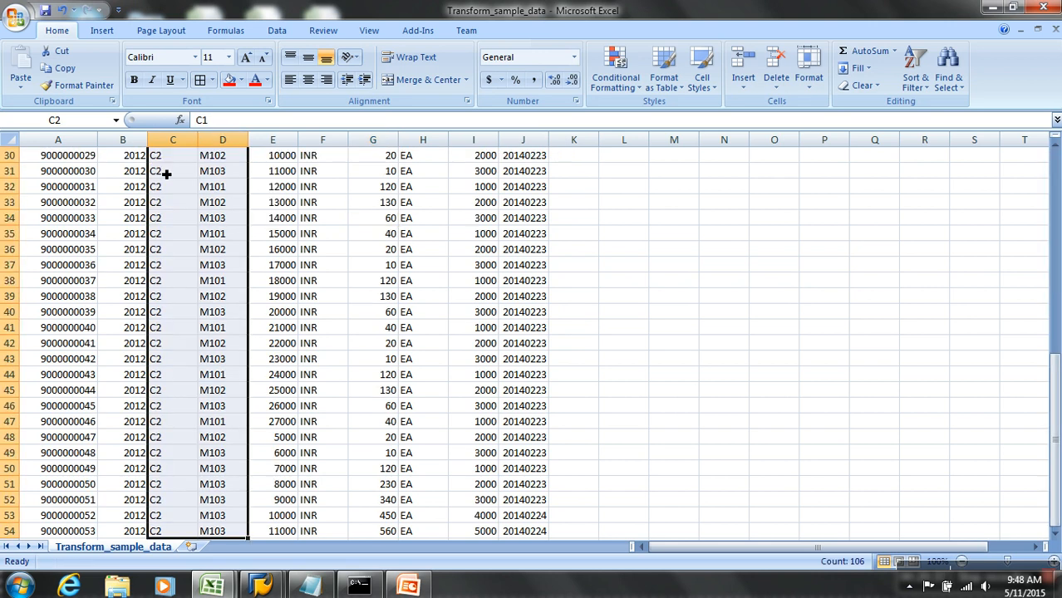
pyautogui.hotkey('shift', 'Left')
pyautogui.press('Delete')
pyautogui.scroll(10, 165, 172)
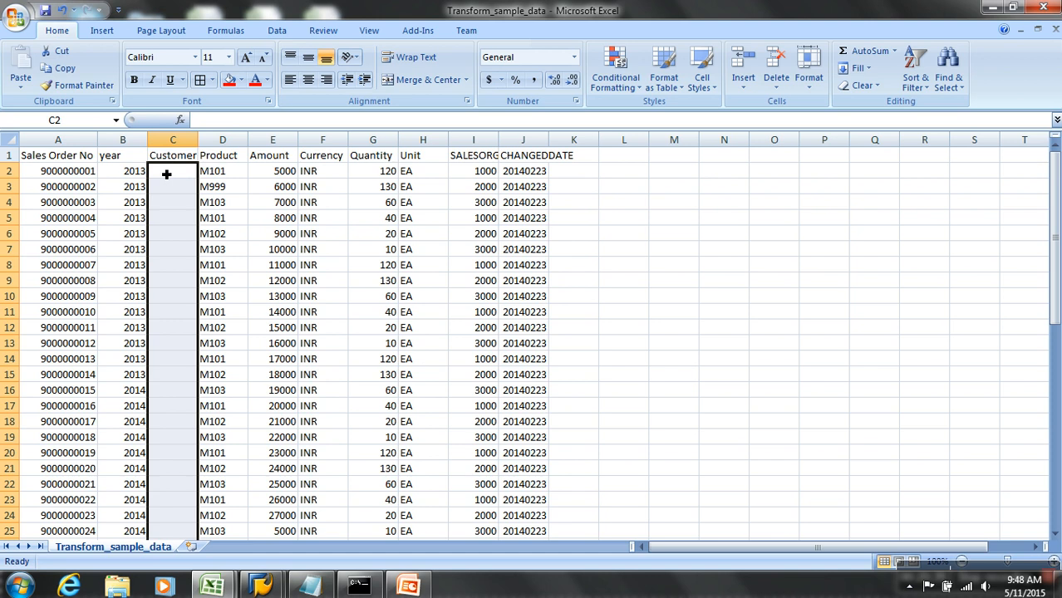
# Step: Enter c1 in cell C2 and c2 in cell C3 of the Customer column
pyautogui.click(166, 170)
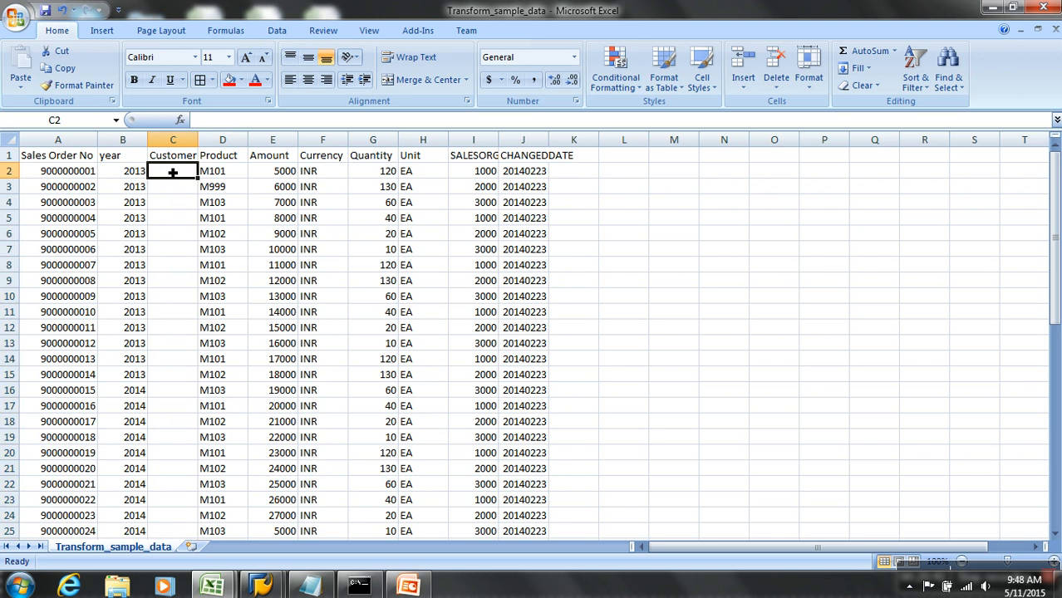
pyautogui.write('c1')
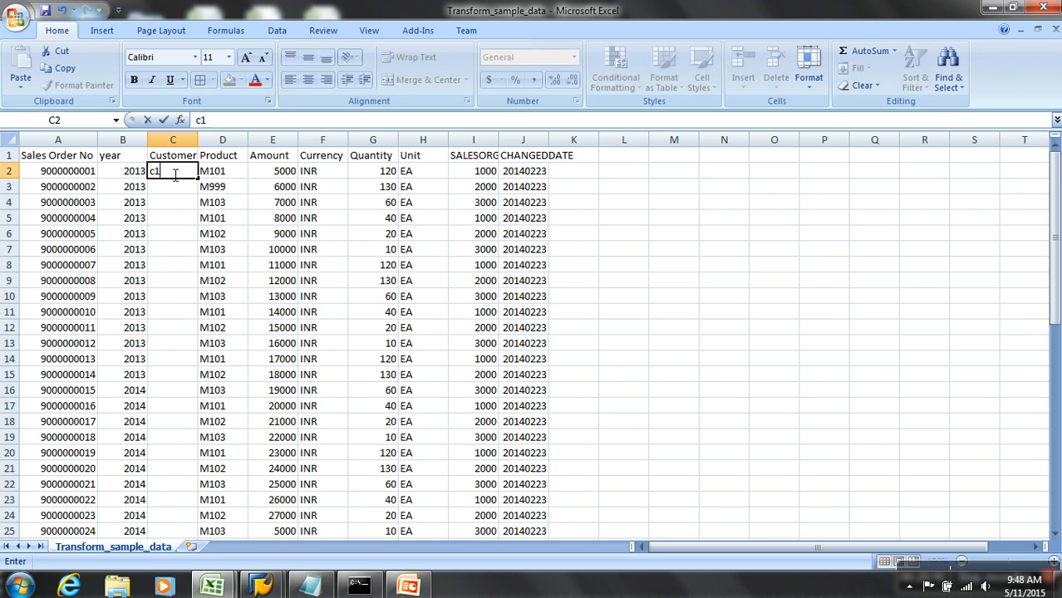
pyautogui.press('Return')
pyautogui.write('c2')
pyautogui.press('Return')
# Step: Copy the customer values in C2:C3 and paste them into C4:C5
pyautogui.moveTo(173, 172); pyautogui.dragTo(173, 190)
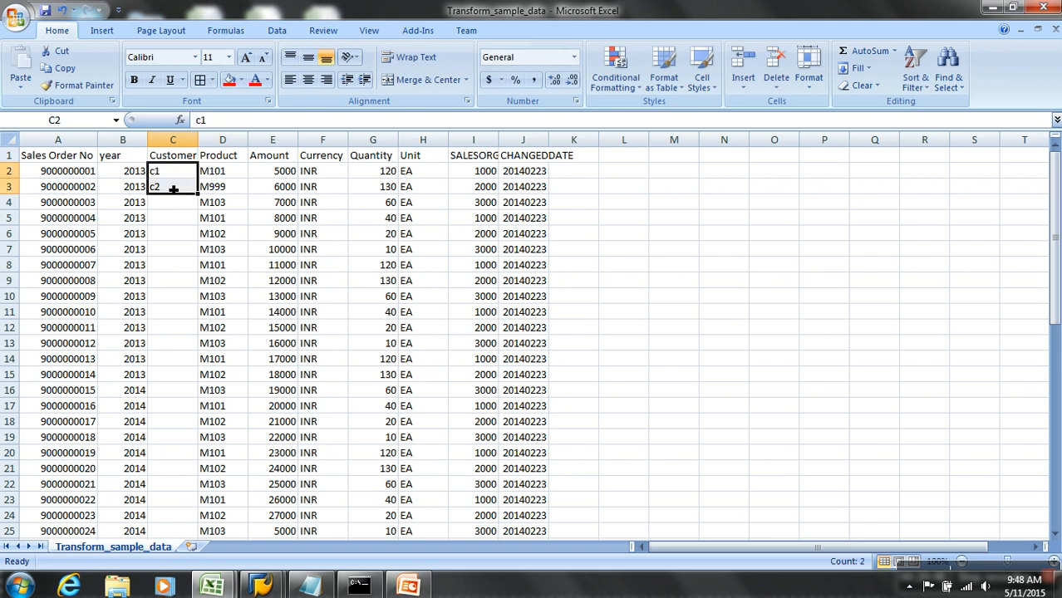
pyautogui.hotkey('ctrl', 'c')
pyautogui.moveTo(183, 206); pyautogui.dragTo(177, 364)
pyautogui.press('Return')
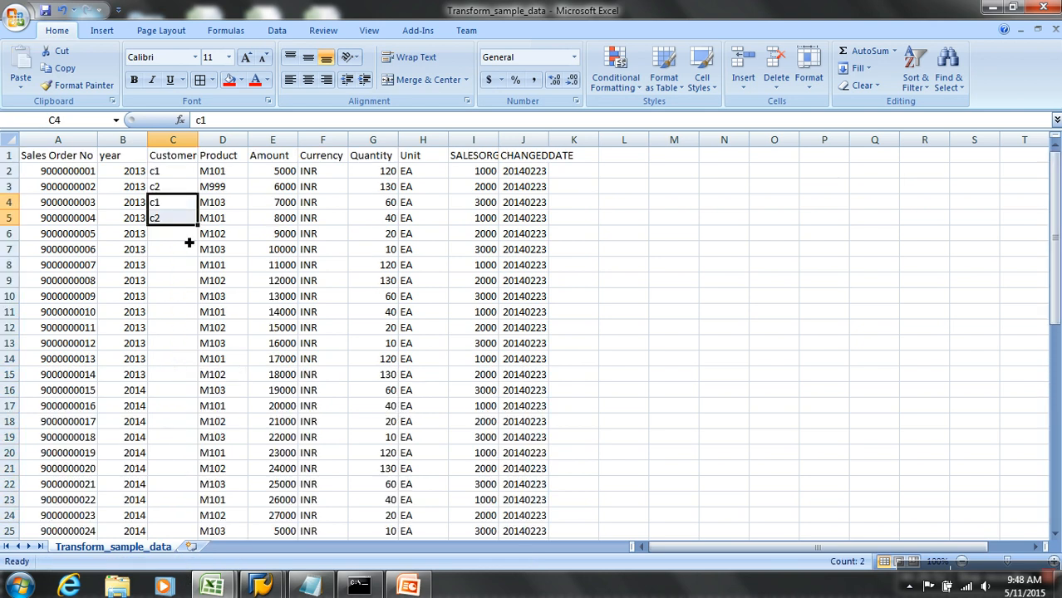
# Step: Fill the alternating c1/c2 values from C2:C5 down the Customer column through row 54
pyautogui.moveTo(179, 177); pyautogui.dragTo(188, 220)
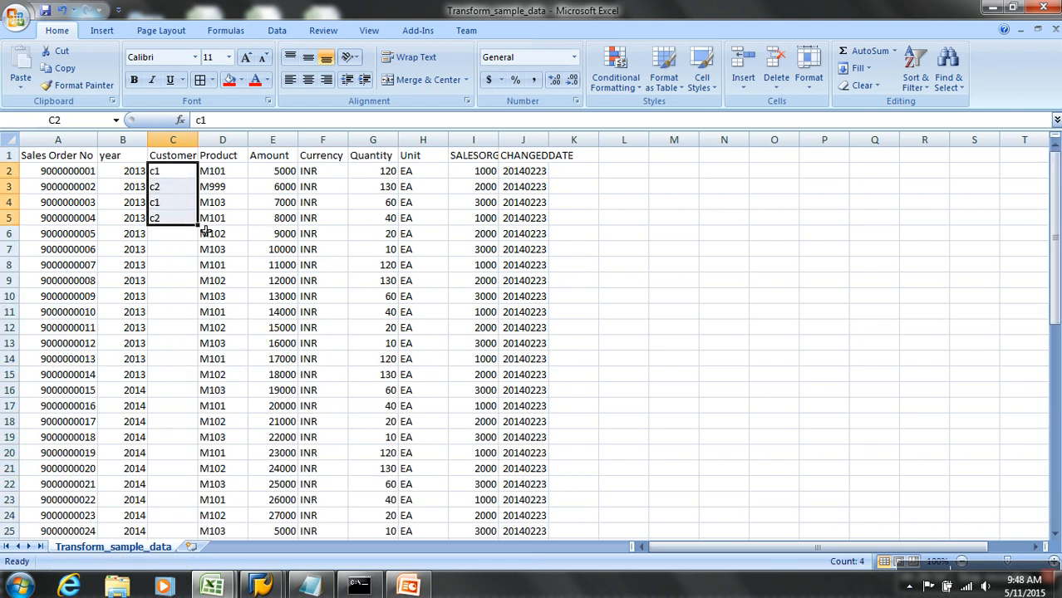
pyautogui.doubleClick(199, 226)
pyautogui.scroll(-11, 204, 312)
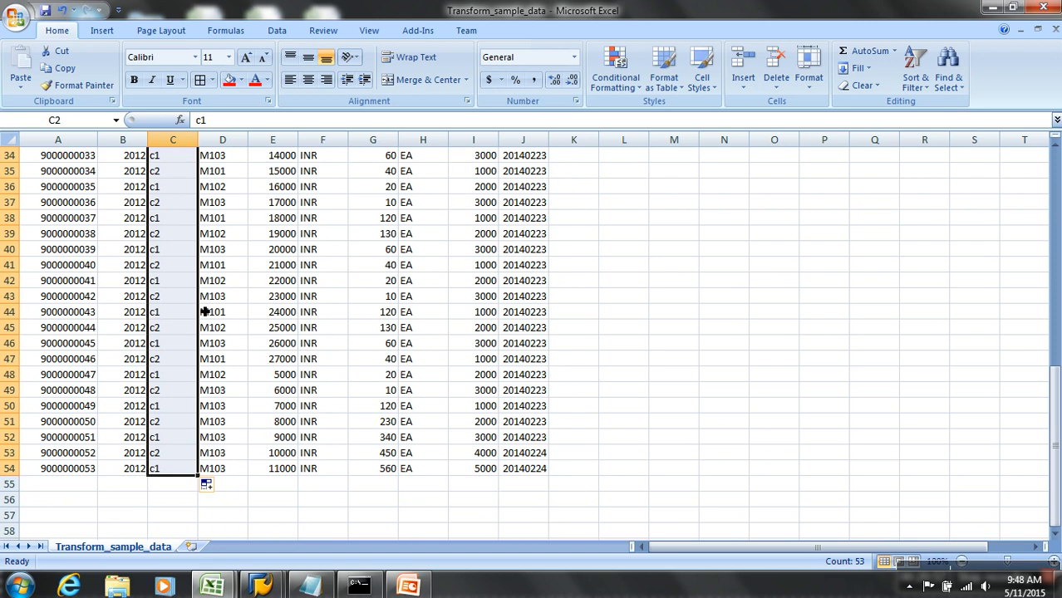
pyautogui.scroll(11, 204, 311)
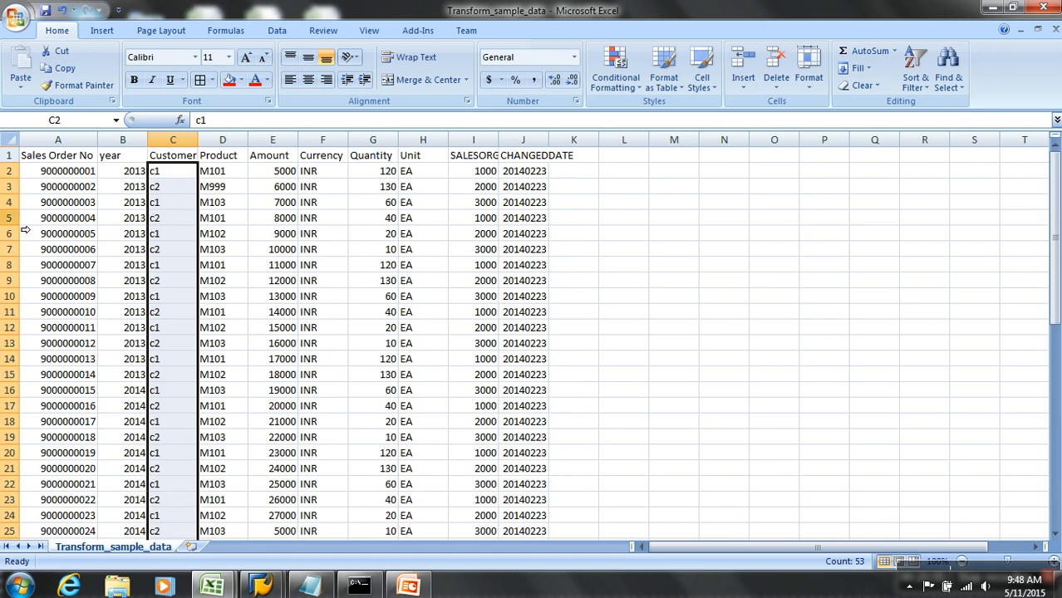
# Step: Clear all data from row 5 downward, keeping the header and the first three records
pyautogui.moveTo(25, 220); pyautogui.dragTo(206, 515)
pyautogui.press('Delete')
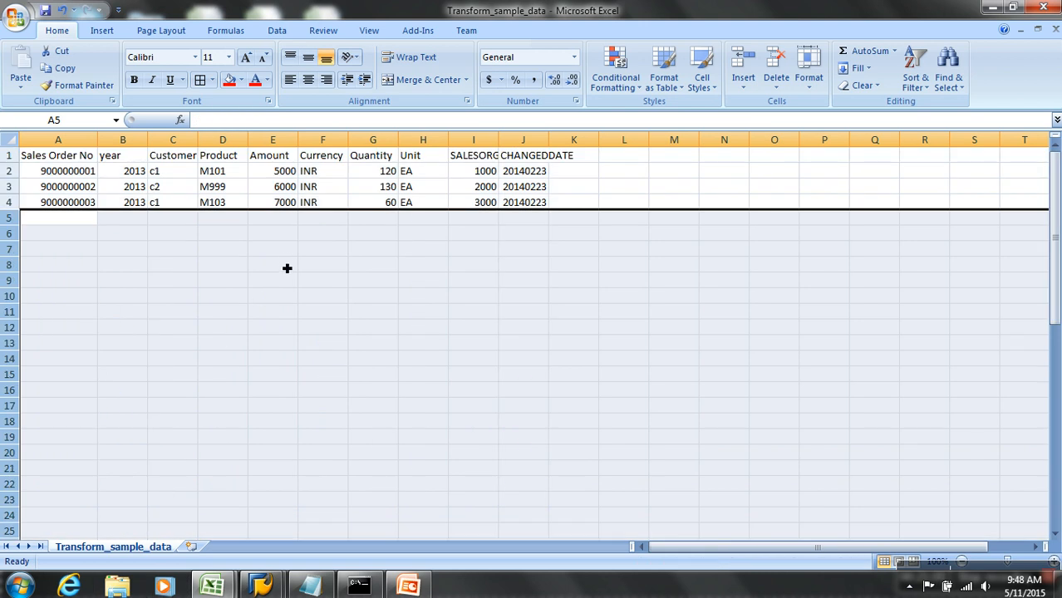
pyautogui.click(240, 173)
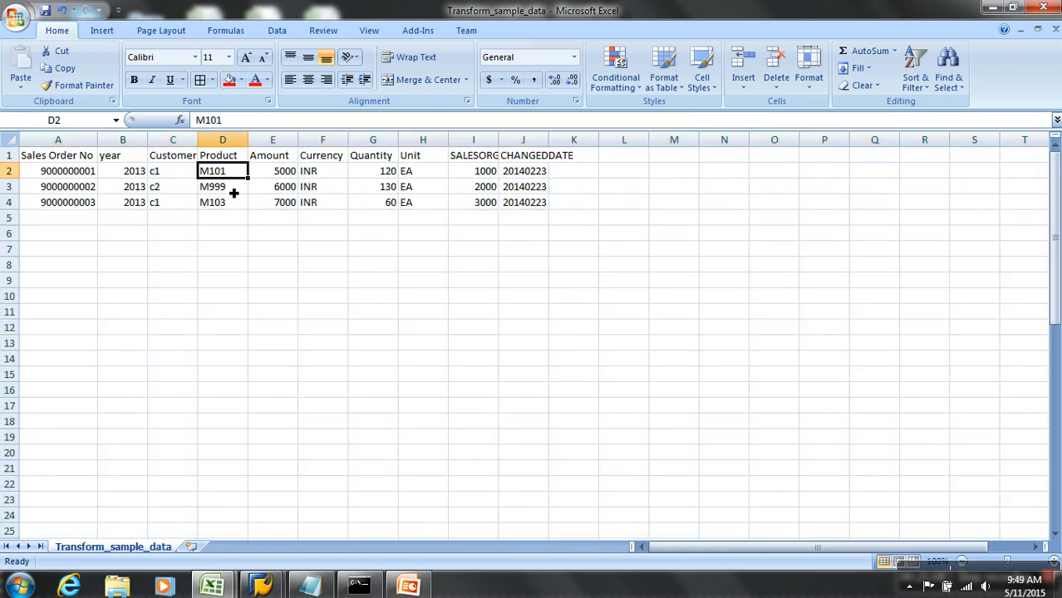
# Step: Autofit the SALESORG and CHANGEDDATE column widths to their contents
pyautogui.click(232, 190)
pyautogui.click(230, 205)
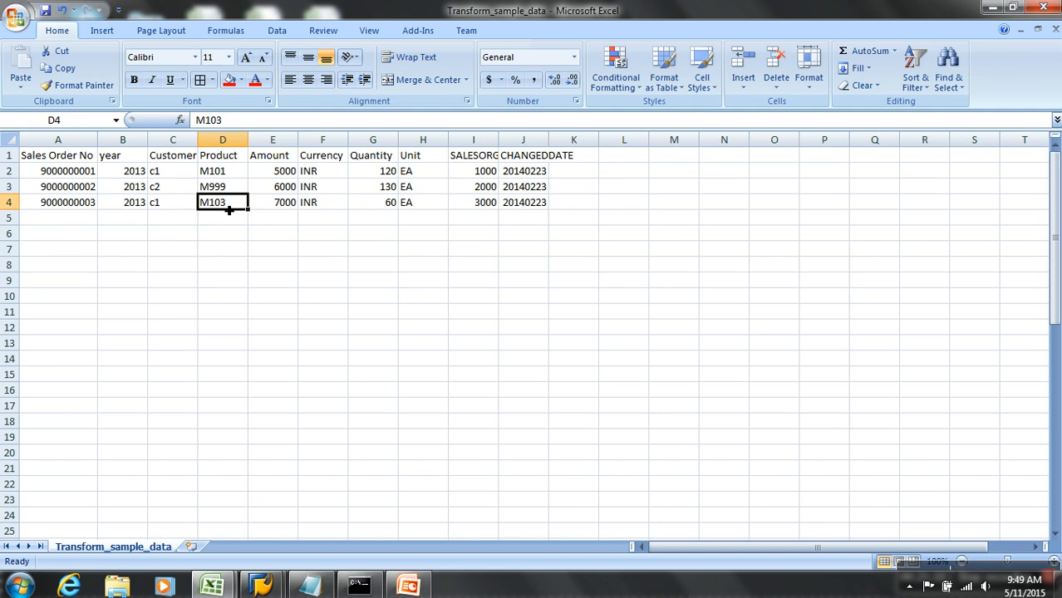
pyautogui.click(275, 172)
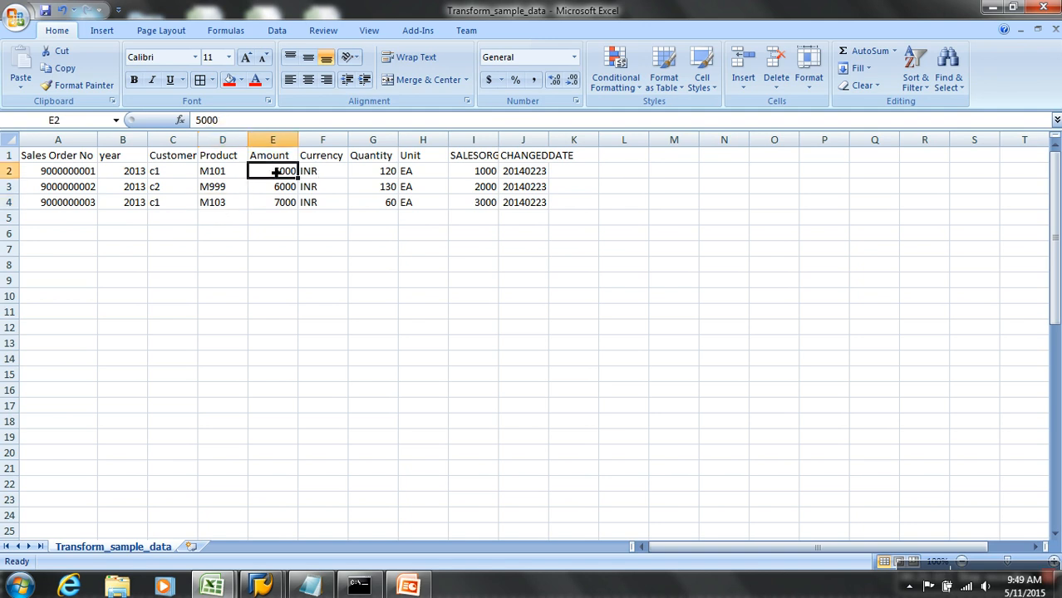
pyautogui.click(367, 175)
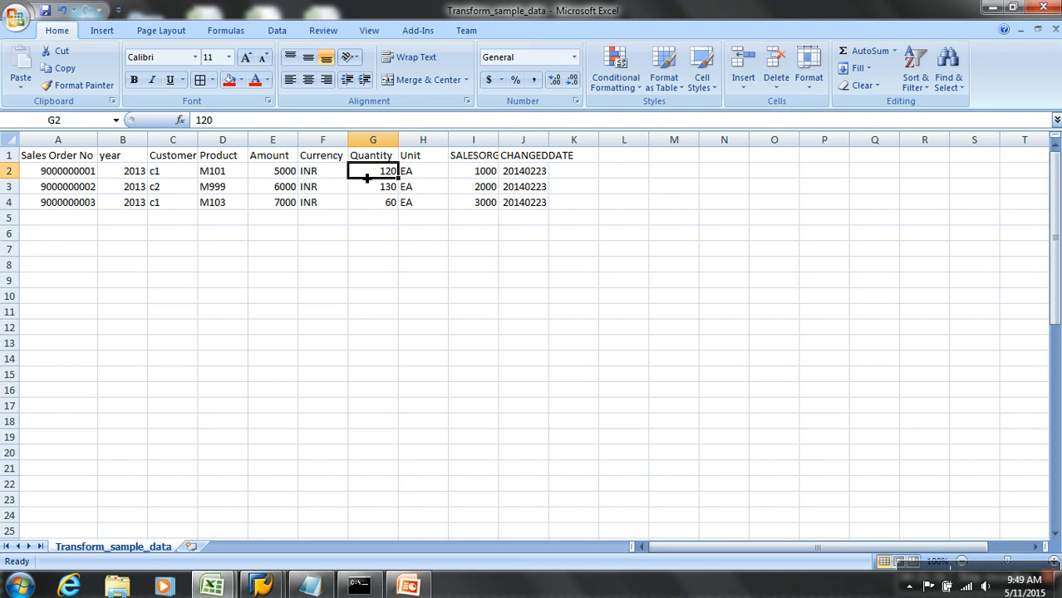
pyautogui.doubleClick(498, 140)
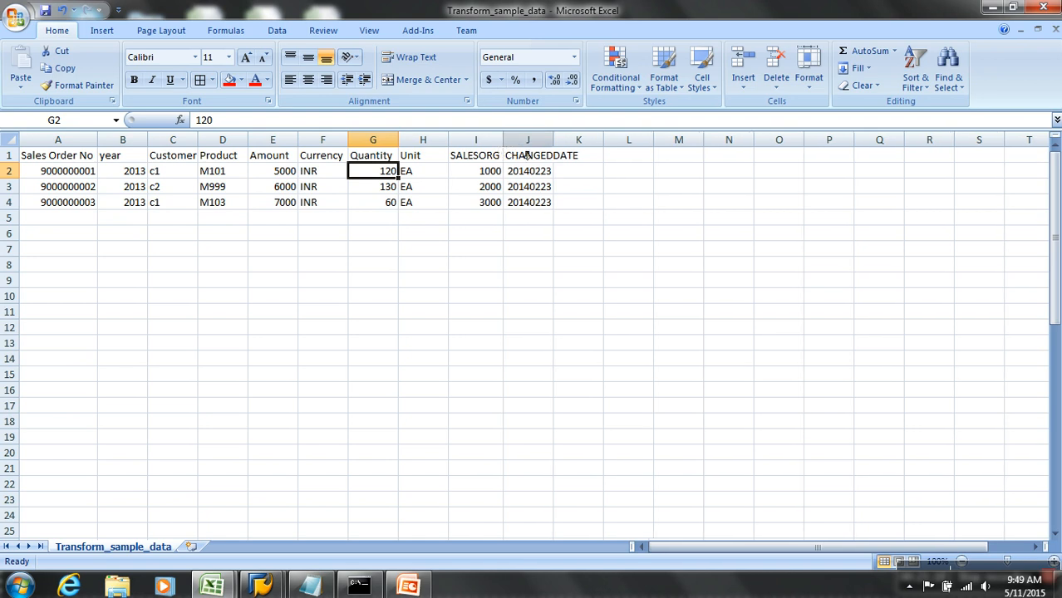
pyautogui.doubleClick(555, 140)
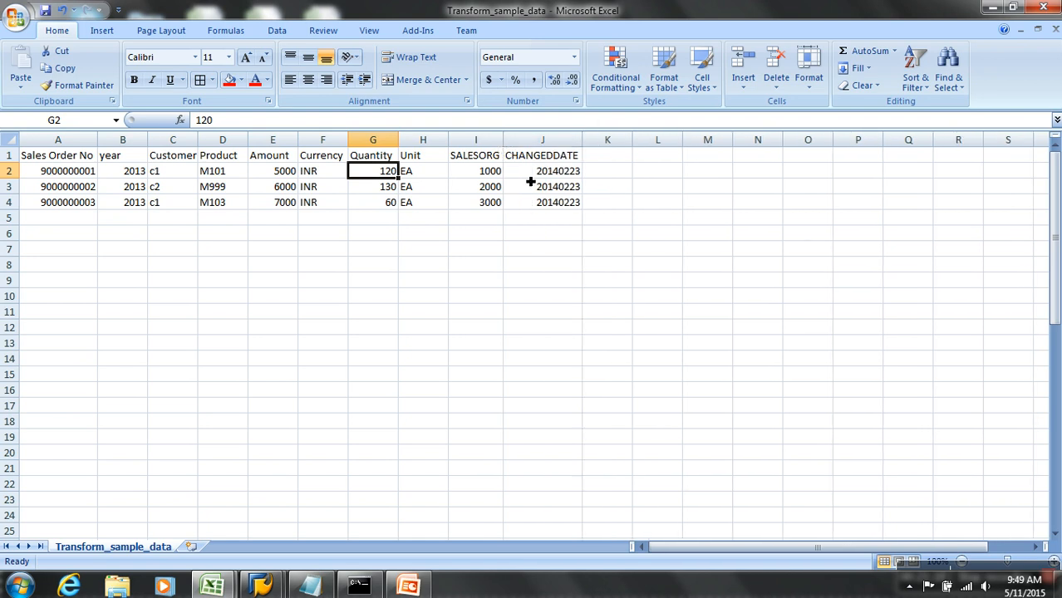
# Step: Examine the CHANGEDDATE and Customer values of the three remaining records
pyautogui.click(501, 177)
pyautogui.click(555, 176)
pyautogui.click(560, 201)
pyautogui.click(562, 191)
pyautogui.click(567, 177)
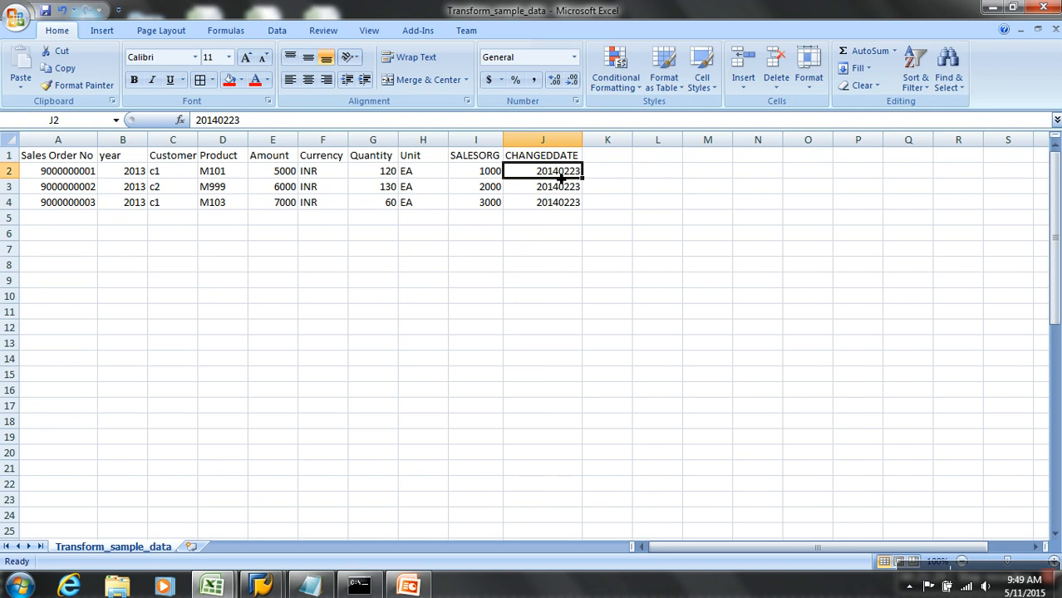
pyautogui.click(175, 178)
pyautogui.click(175, 191)
pyautogui.click(175, 203)
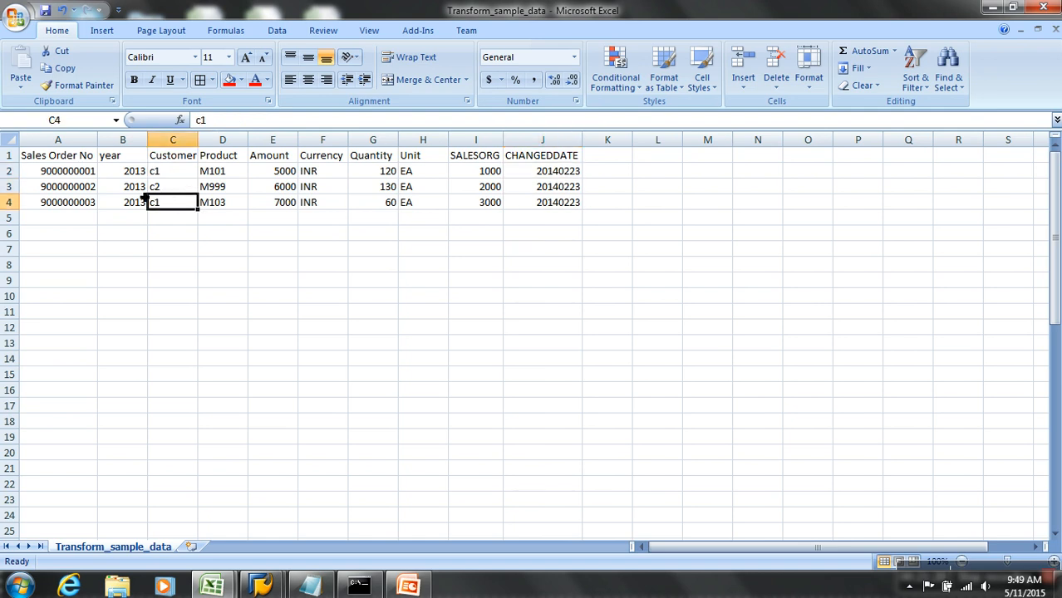
# Step: Set the year to 2012 in cell B3 and to 2014 in cell B4
pyautogui.click(141, 192)
pyautogui.write('2012')
pyautogui.press('Return')
pyautogui.write('2014')
pyautogui.click(178, 236)
pyautogui.click(175, 173)
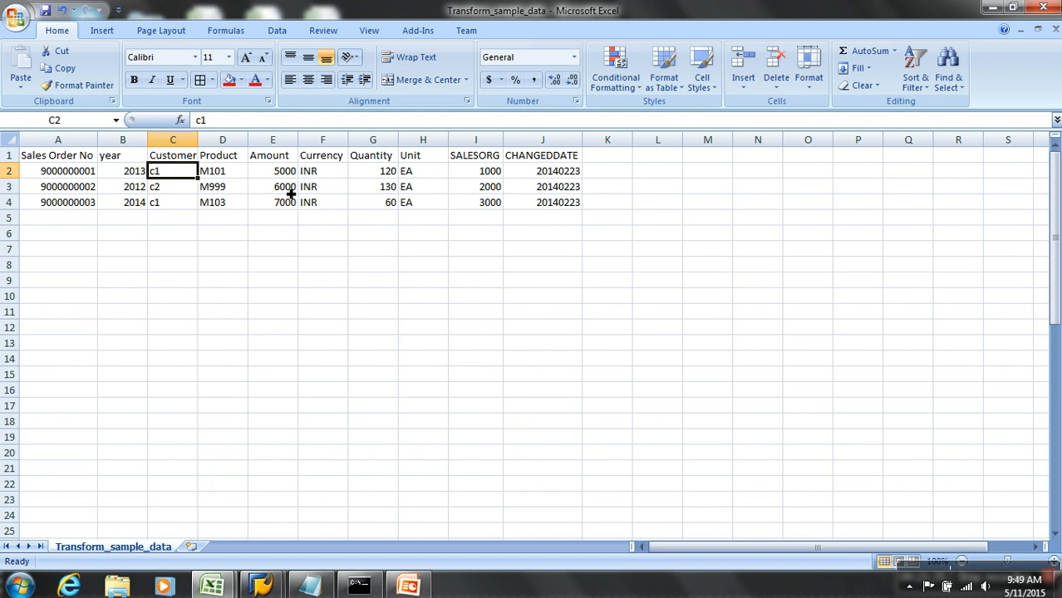
# Step: Replace the Amount values in E2:E4 with 0
pyautogui.moveTo(292, 174); pyautogui.dragTo(299, 205)
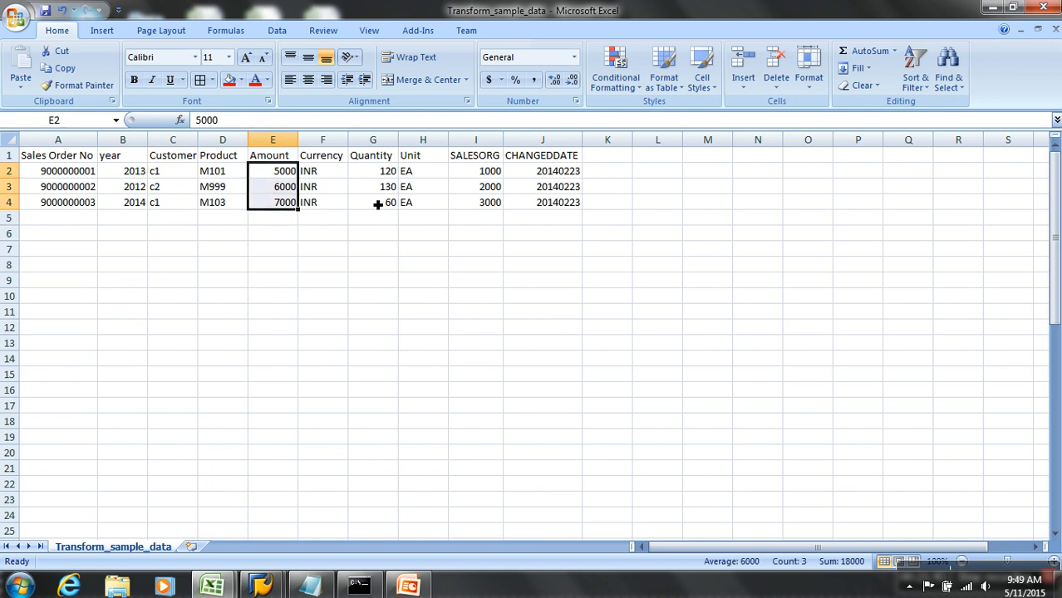
pyautogui.press('Delete')
pyautogui.press('Down')
pyautogui.press('Up')
pyautogui.write('0')
pyautogui.press('Return')
pyautogui.write('0')
pyautogui.press('Return')
pyautogui.write('0')
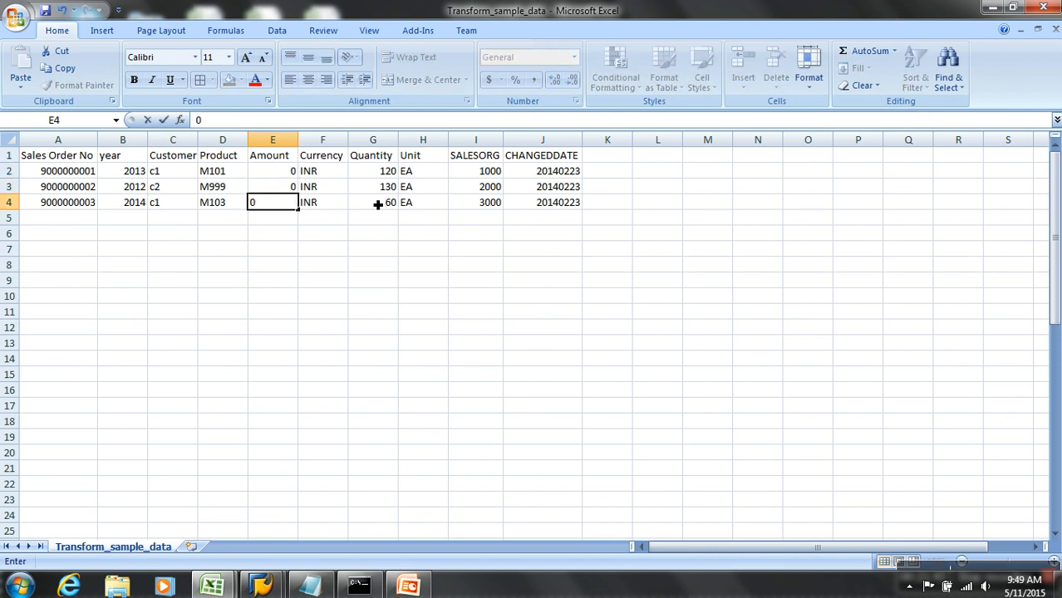
pyautogui.click(377, 204)
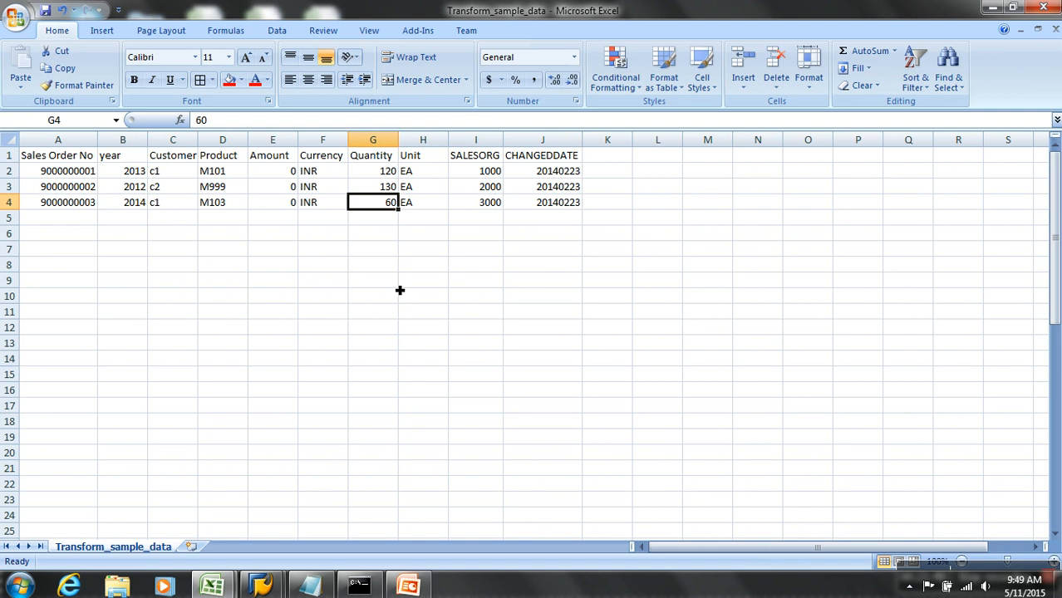
# Step: Restore the original Amount values in E2:E4
pyautogui.press('Left')
pyautogui.press('Left')
pyautogui.press('Up')
pyautogui.press('Up')
pyautogui.hotkey('ctrl', 'v')
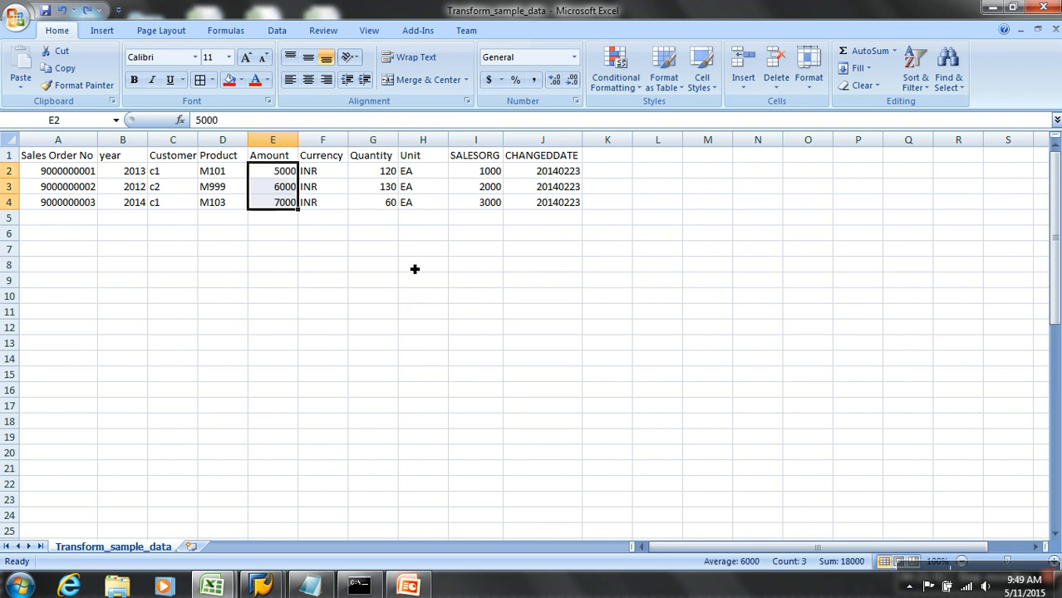
# Step: Examine the Customer, year and SALESORG values across the three records
pyautogui.click(414, 268)
pyautogui.click(176, 173)
pyautogui.click(175, 188)
pyautogui.click(176, 205)
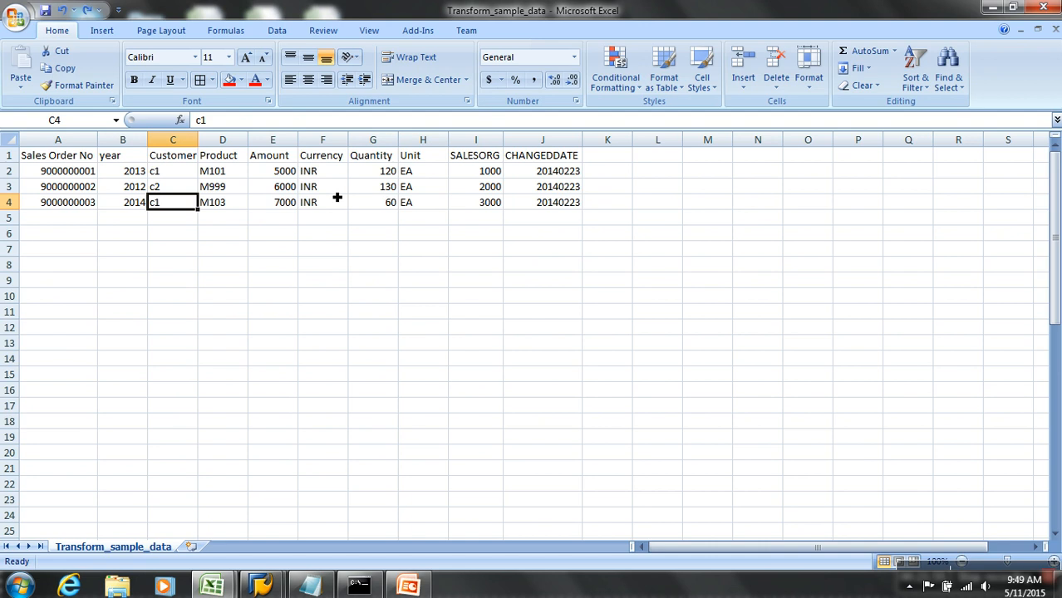
pyautogui.click(141, 178)
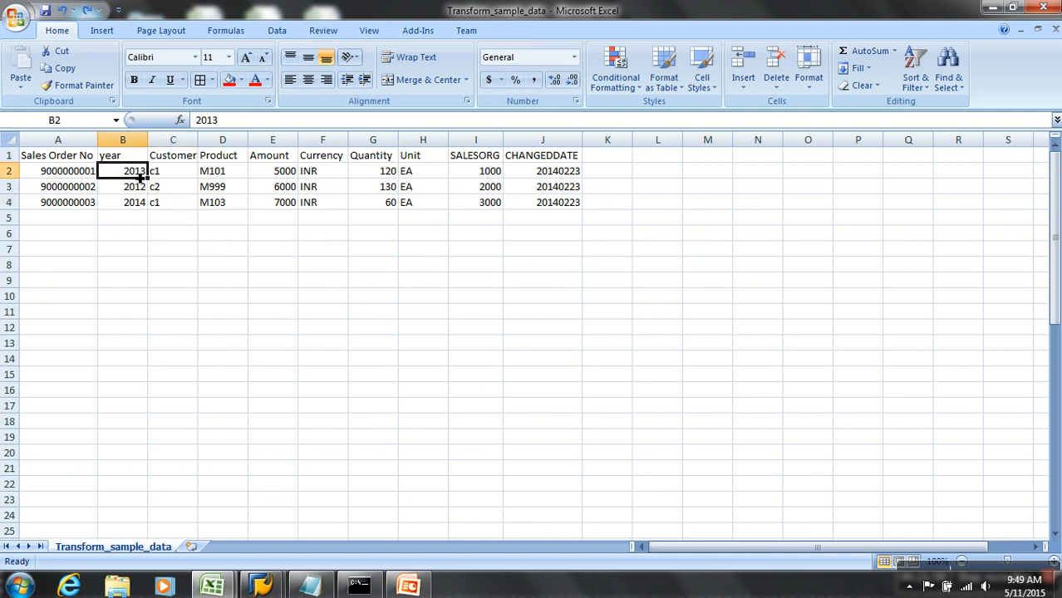
pyautogui.moveTo(141, 178); pyautogui.dragTo(142, 204)
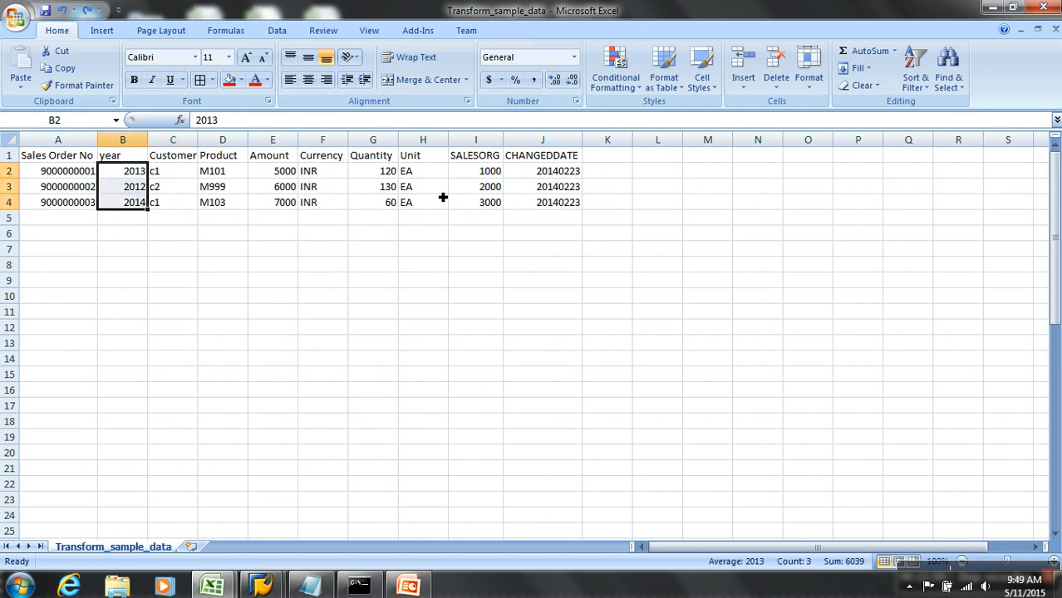
pyautogui.click(492, 175)
pyautogui.click(492, 189)
pyautogui.click(490, 206)
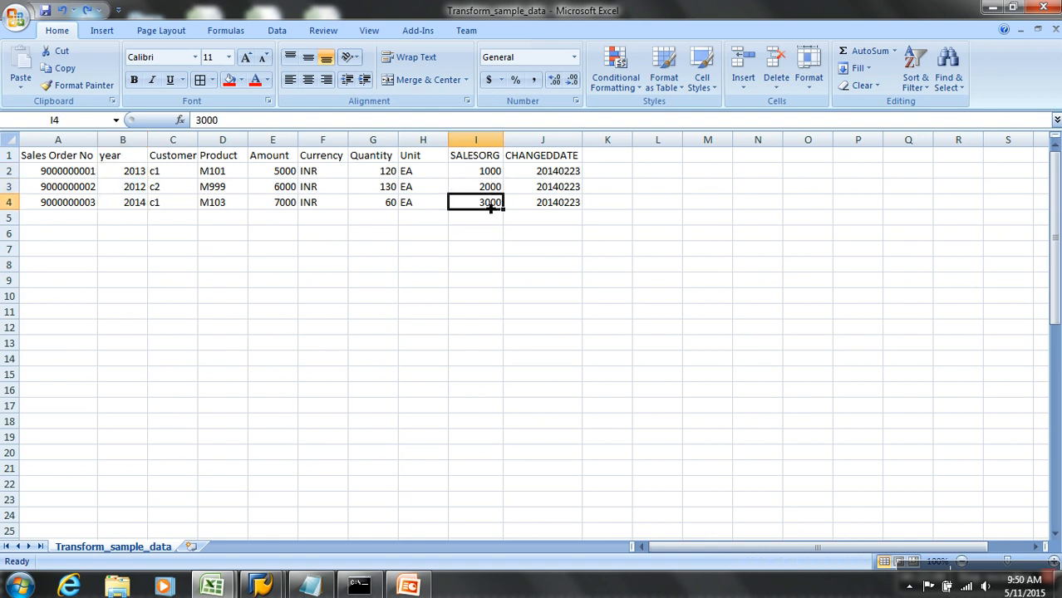
pyautogui.click(487, 172)
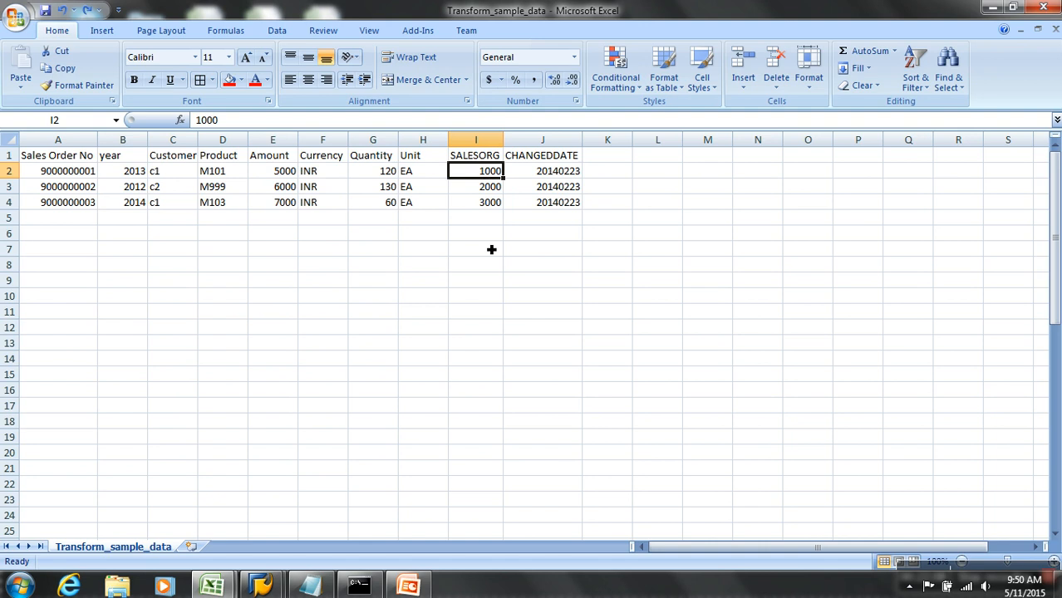
# Step: Switch to the SAP transformation and check the BMWSORG rule details for the Sales Org field type and length
pyautogui.moveTo(261, 585)
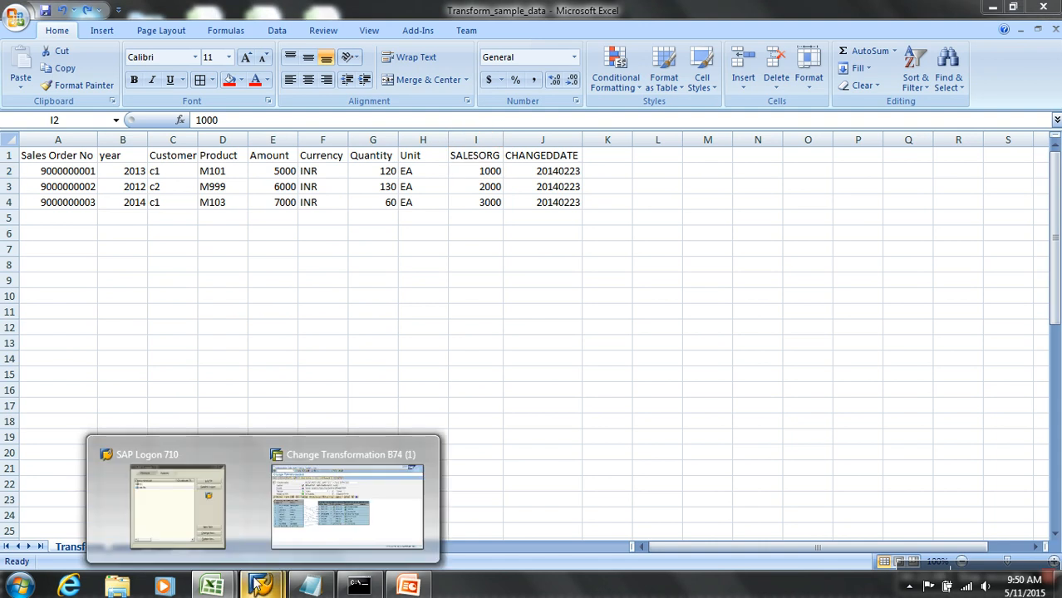
pyautogui.click(323, 525)
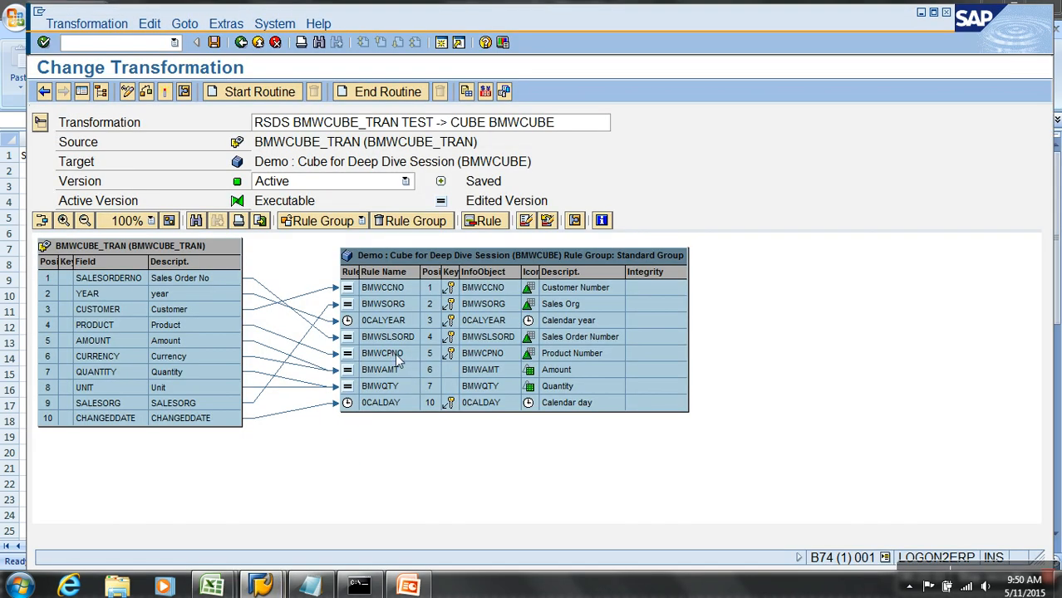
pyautogui.doubleClick(407, 305)
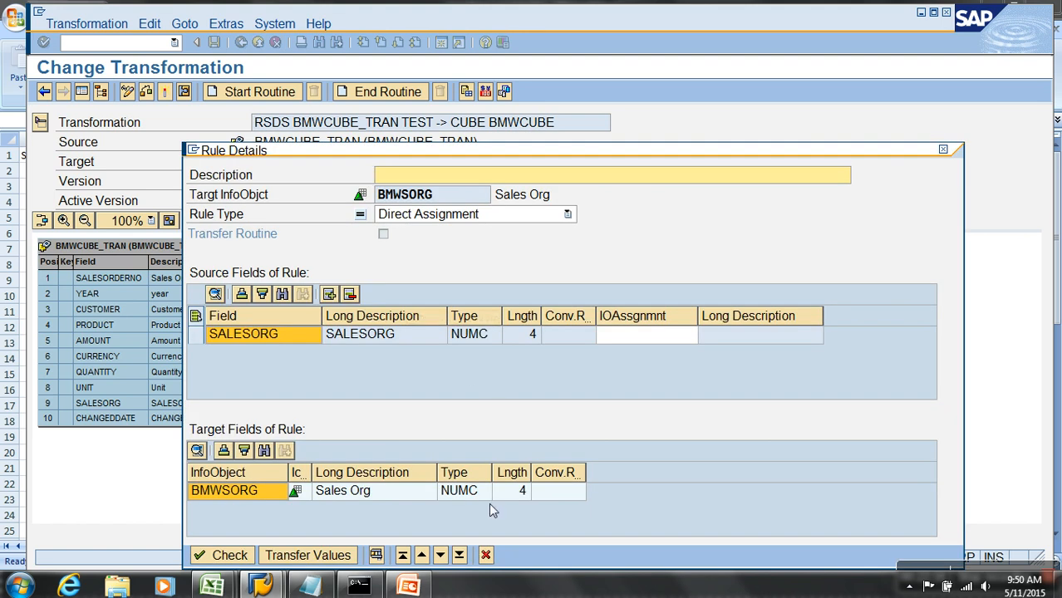
pyautogui.click(485, 555)
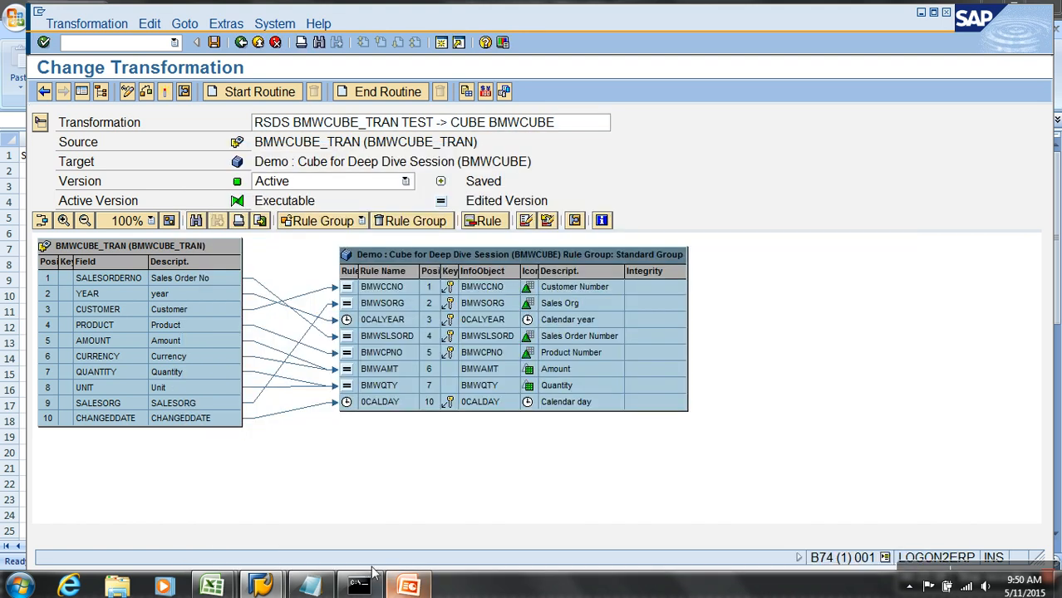
# Step: Switch back to the Transform_sample_data sheet in Excel and set the SALESORG values in I2:I4 to 100, 200 and 300
pyautogui.click(212, 587)
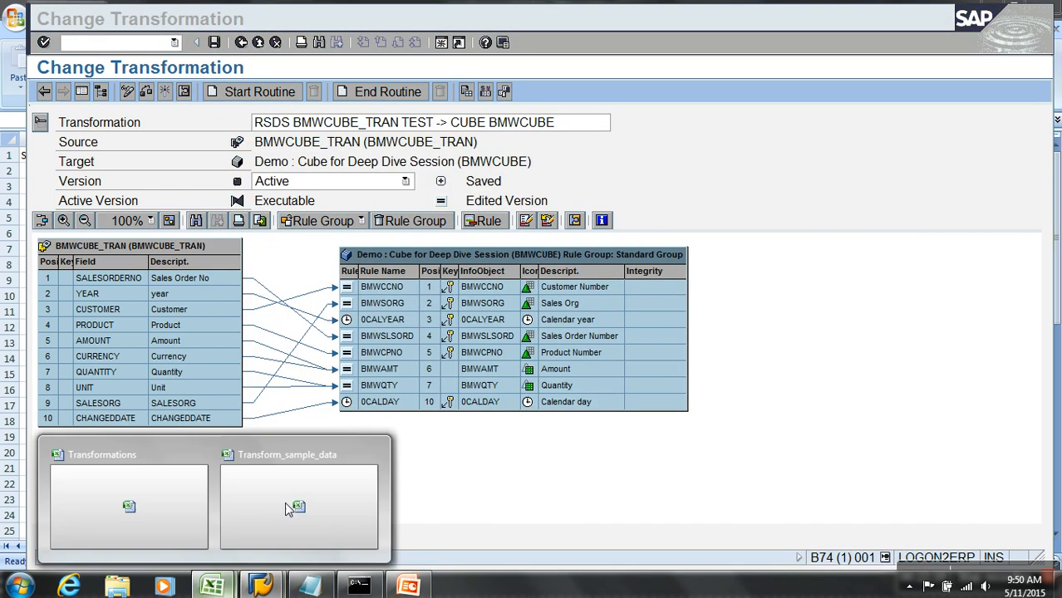
pyautogui.click(316, 490)
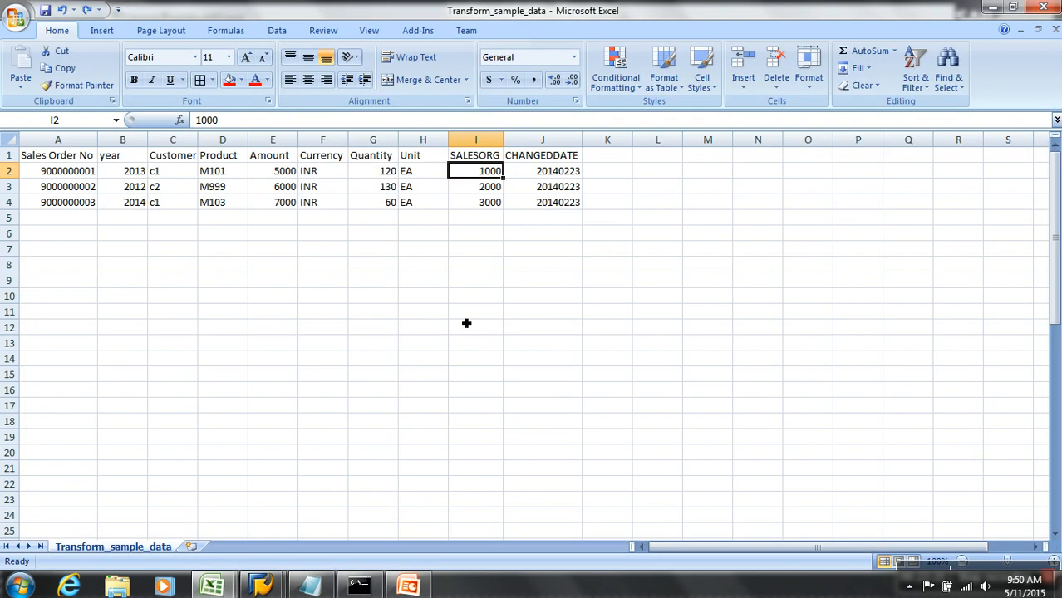
pyautogui.press('F2')
pyautogui.press('BackSpace')
pyautogui.click(497, 191)
pyautogui.press('F2')
pyautogui.press('BackSpace')
pyautogui.click(500, 204)
pyautogui.press('F2')
pyautogui.press('BackSpace')
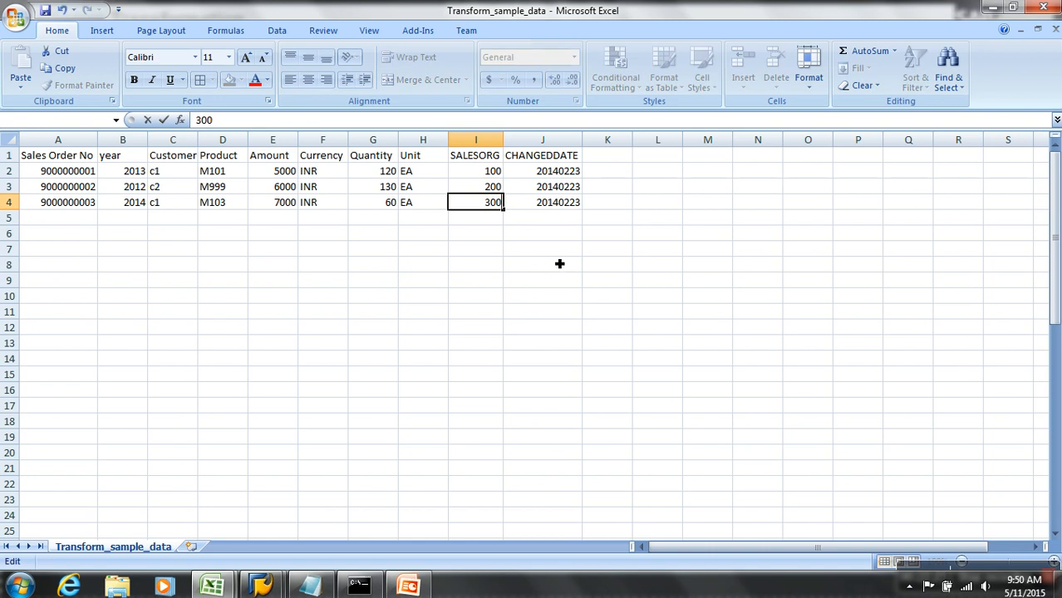
pyautogui.click(560, 263)
pyautogui.click(498, 173)
pyautogui.press('Down')
pyautogui.press('Down')
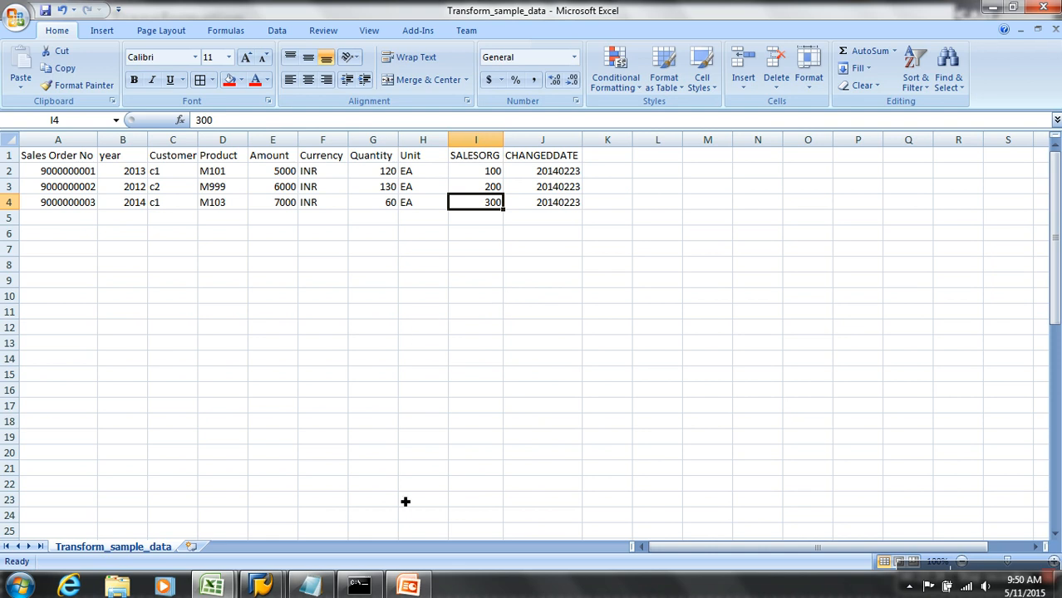
# Step: Switch to the SAP transformation and open the details of the Product Number characteristic BMWCPNO
pyautogui.click(263, 587)
pyautogui.click(381, 536)
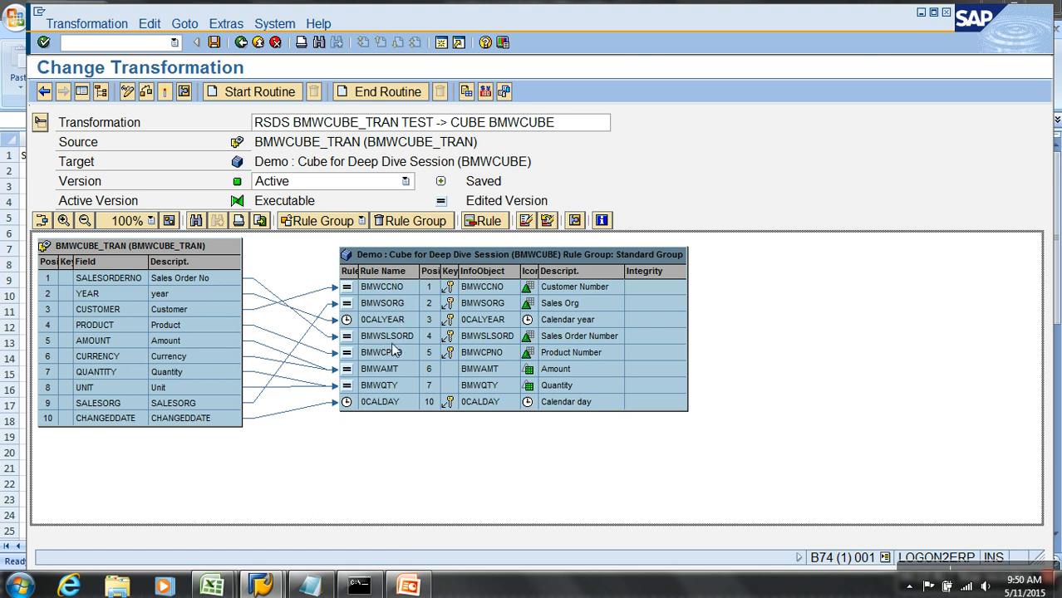
pyautogui.doubleClick(557, 359)
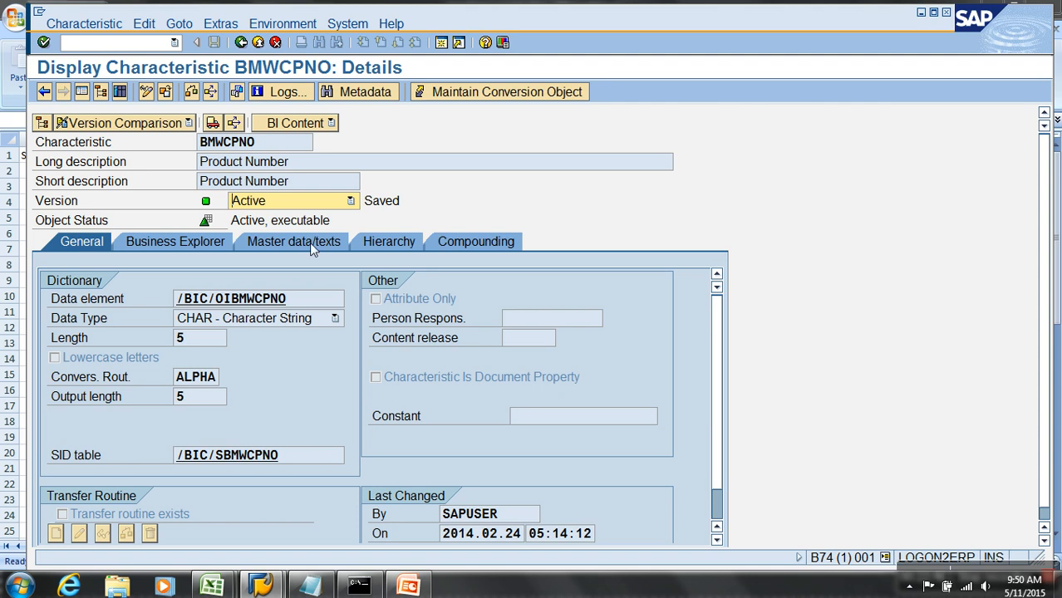
# Step: Put the BMWCPNO characteristic into change mode and enable the With master data option
pyautogui.click(309, 243)
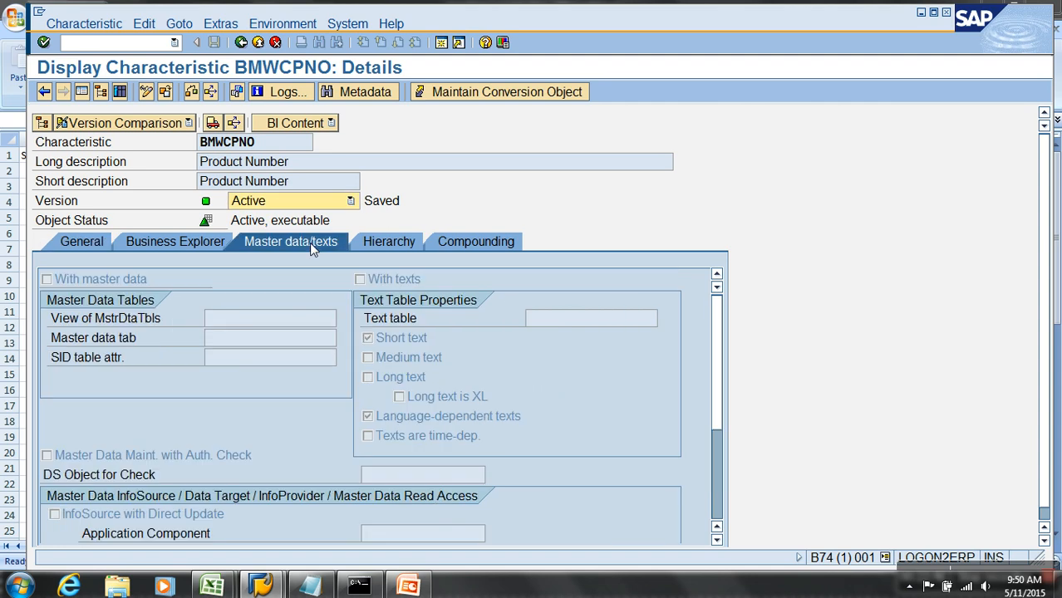
pyautogui.click(147, 92)
pyautogui.click(90, 281)
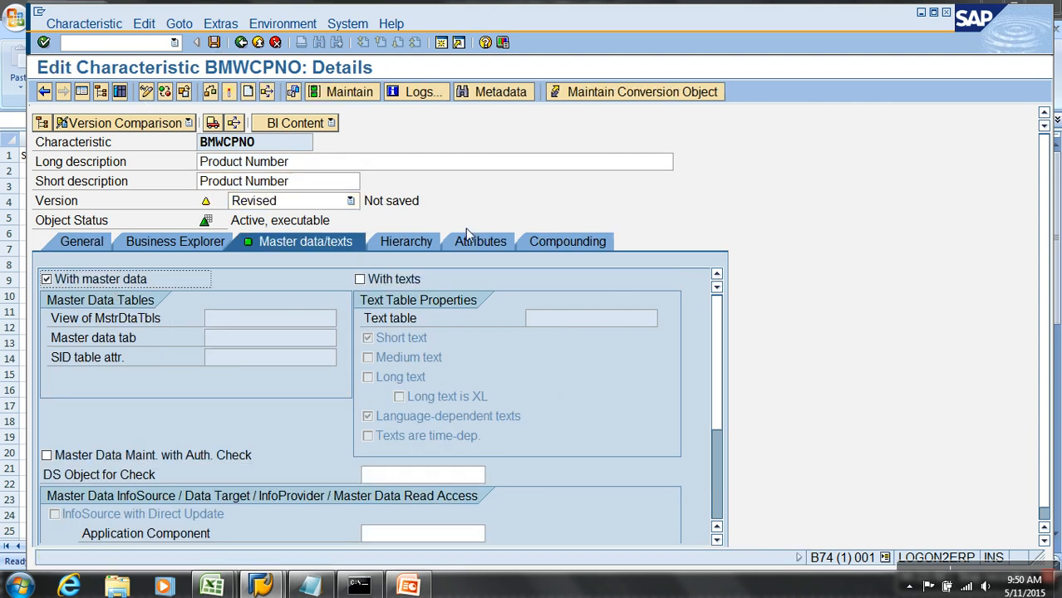
# Step: Add BMWTYPE to the BMWCPNO attributes and start creating it as a characteristic
pyautogui.click(466, 239)
pyautogui.click(128, 356)
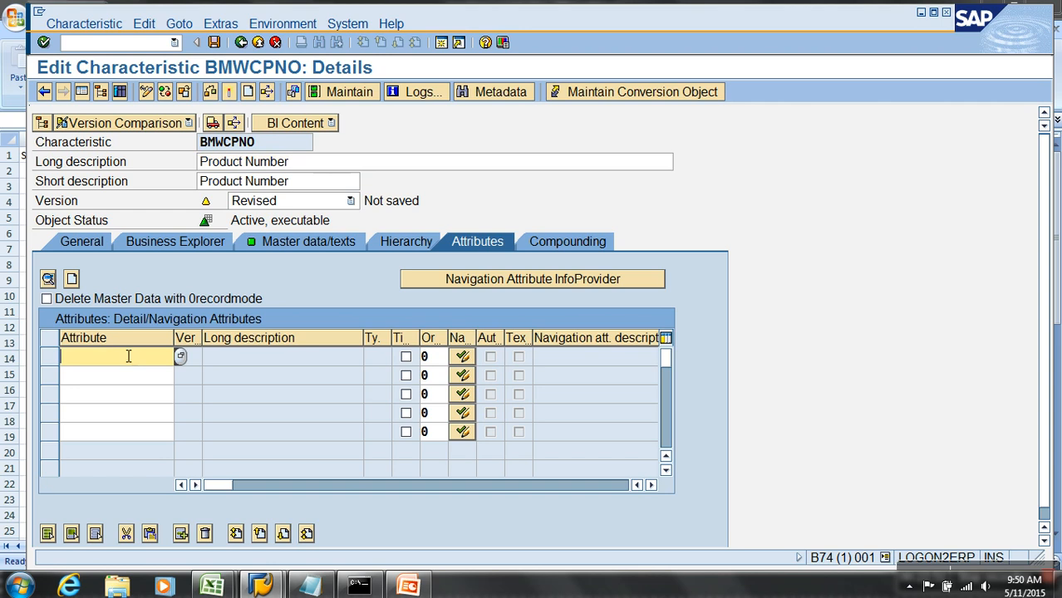
pyautogui.write('bmwtype')
pyautogui.press('Return')
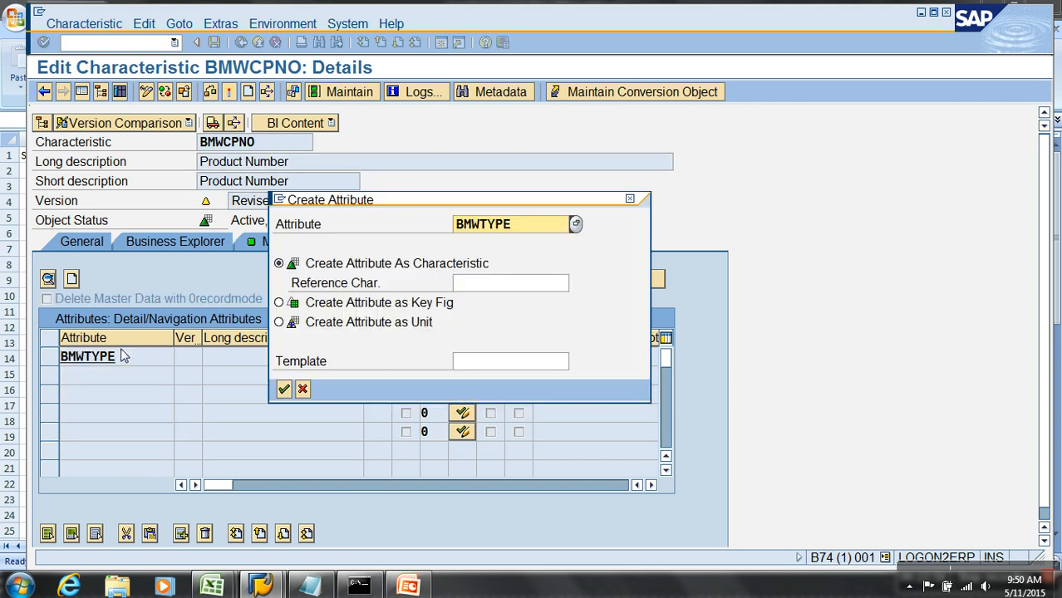
pyautogui.press('Return')
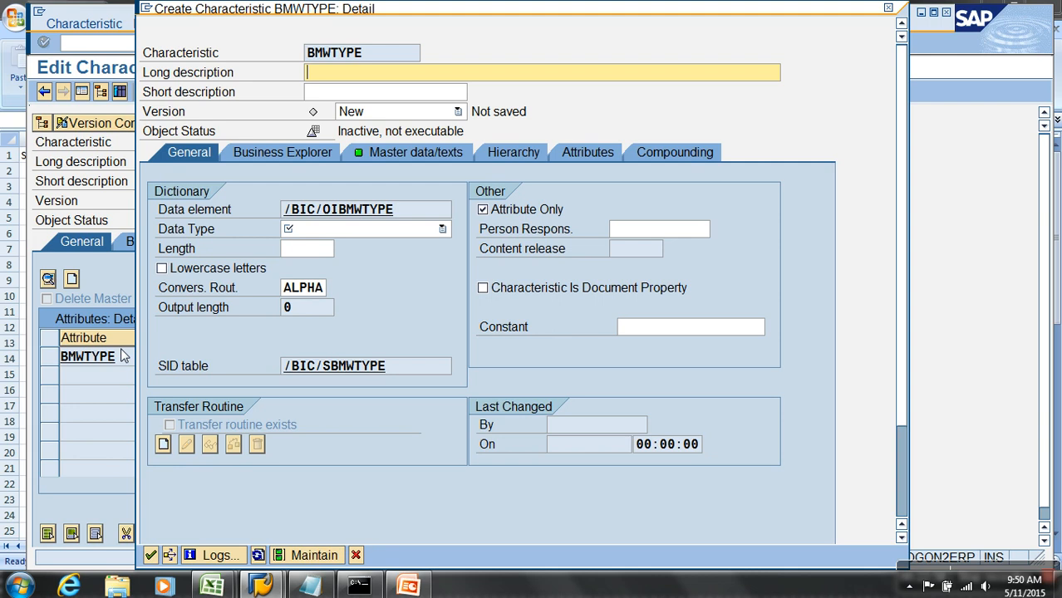
# Step: Define BMWTYPE as Product Type with data type CHAR, length 10 and Attribute Only disabled, and accept it
pyautogui.write('Product Type')
pyautogui.click(403, 233)
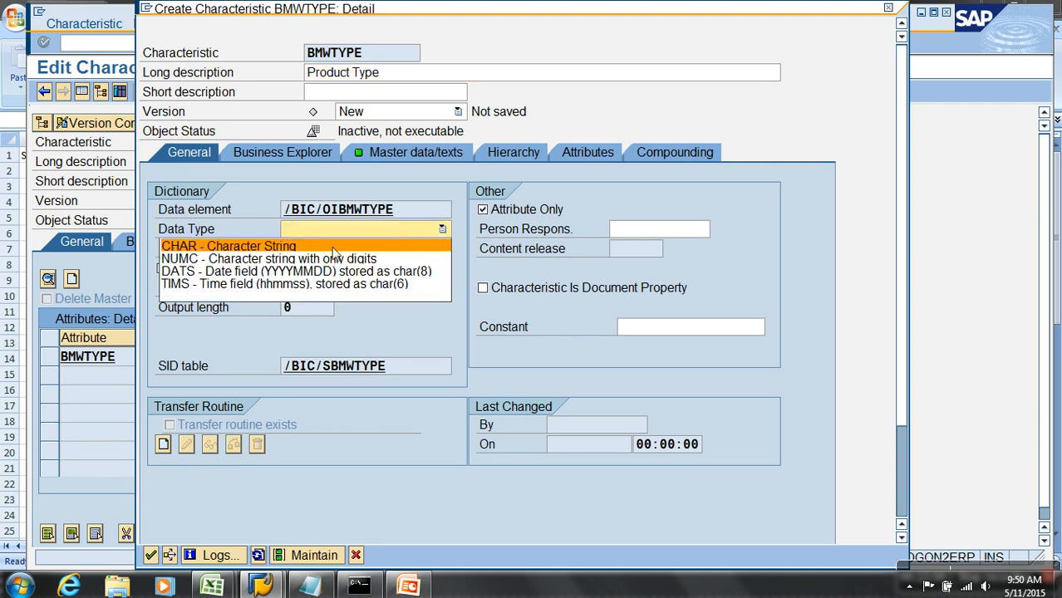
pyautogui.click(333, 241)
pyautogui.click(302, 265)
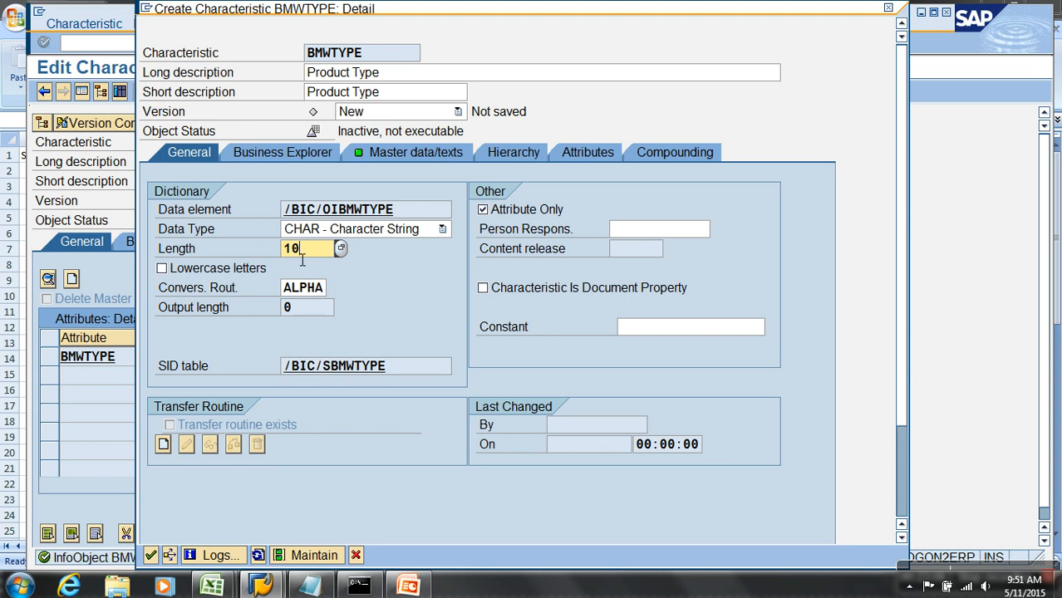
pyautogui.click(505, 215)
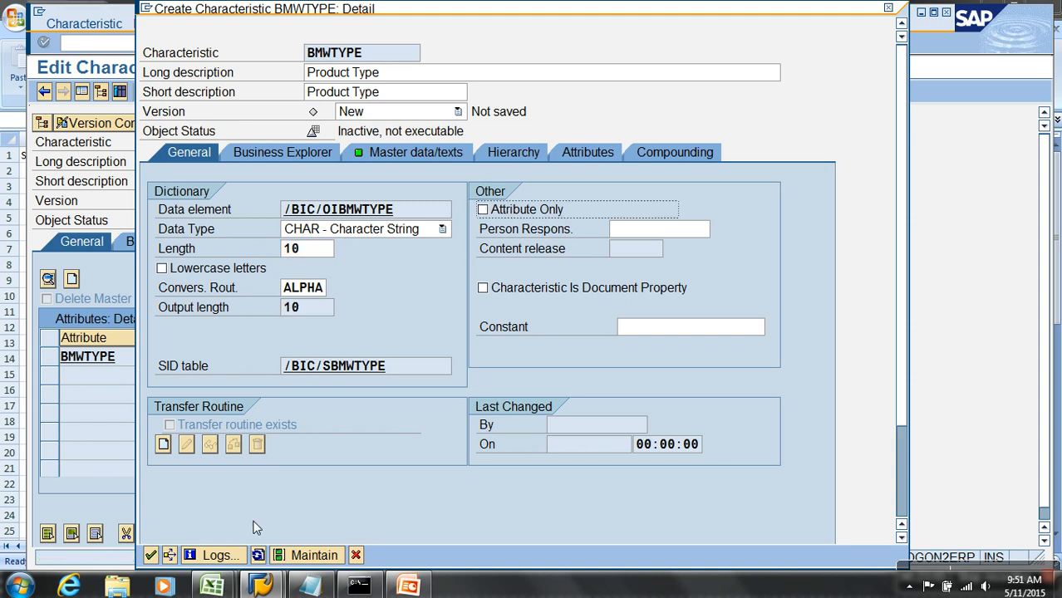
pyautogui.click(150, 555)
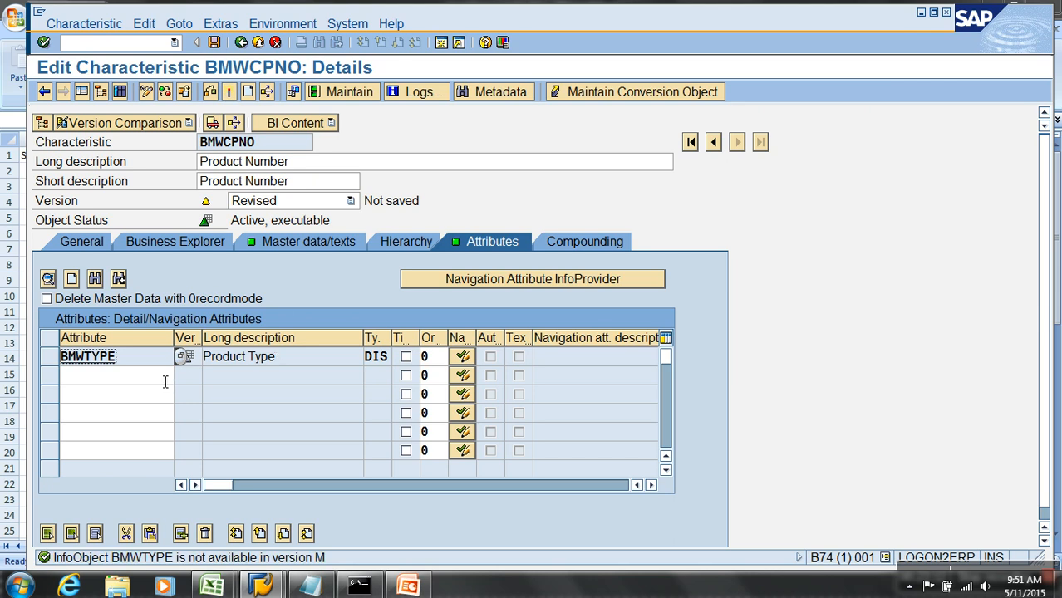
# Step: Remove the BMWTYPE attribute row from BMWCPNO
pyautogui.click(54, 363)
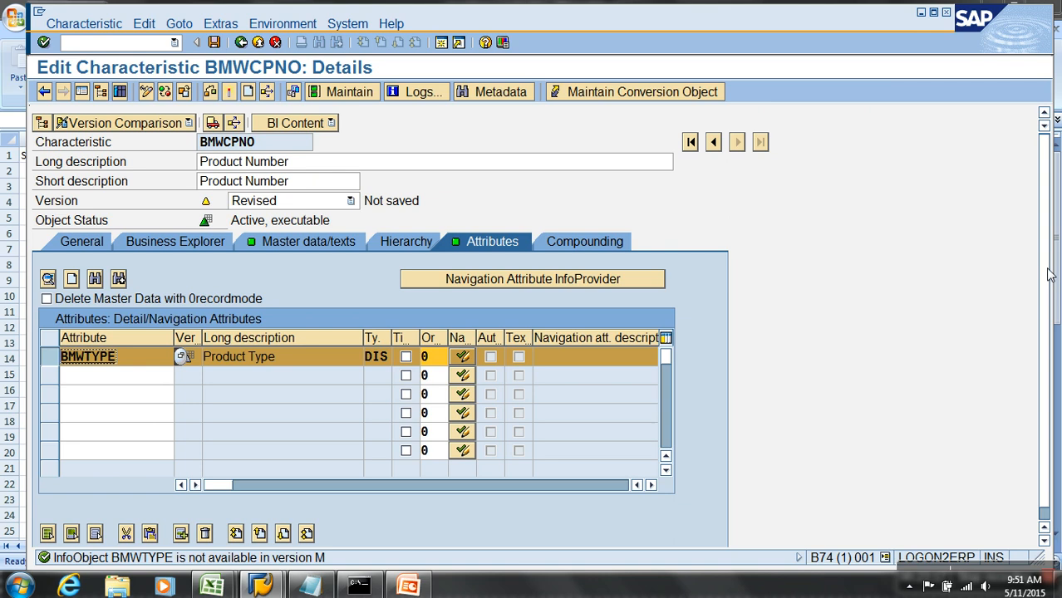
pyautogui.scroll(-1, 1054, 381)
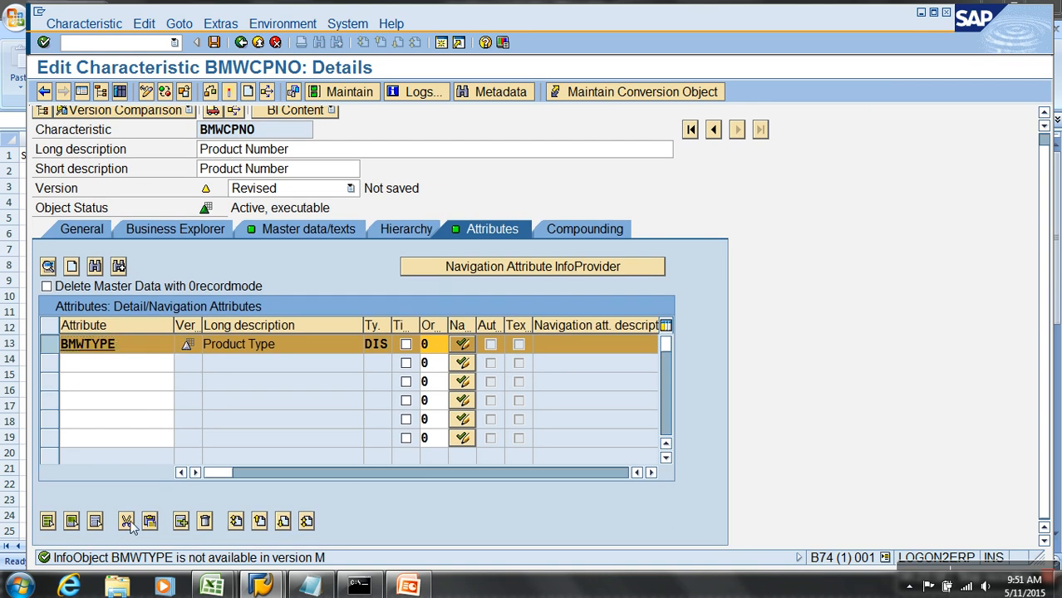
pyautogui.click(126, 521)
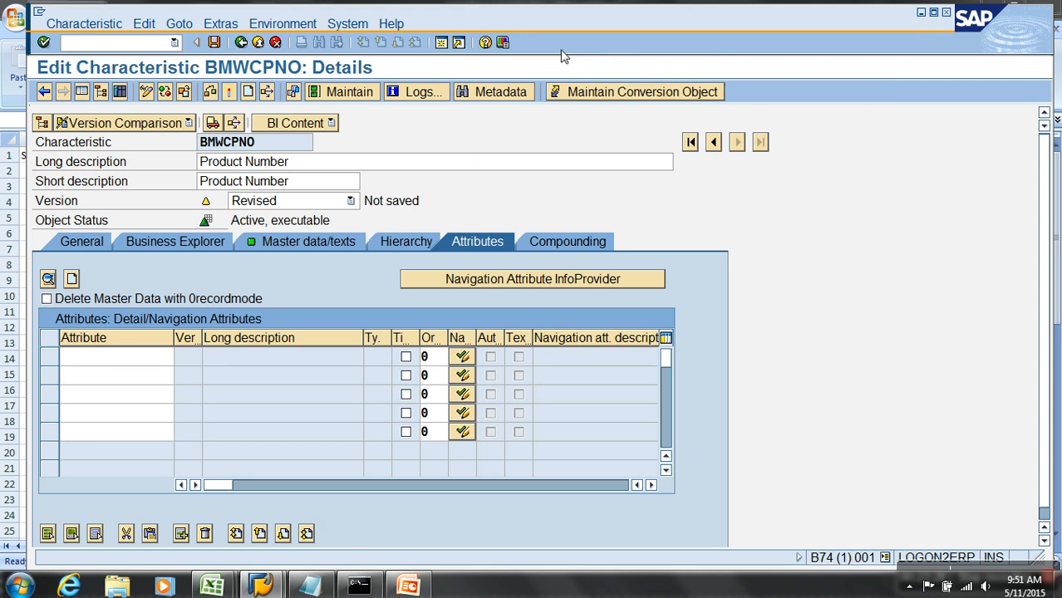
# Step: Open InfoObject maintenance in a new session and try to create the characteristic BMWPTYPE
pyautogui.click(441, 43)
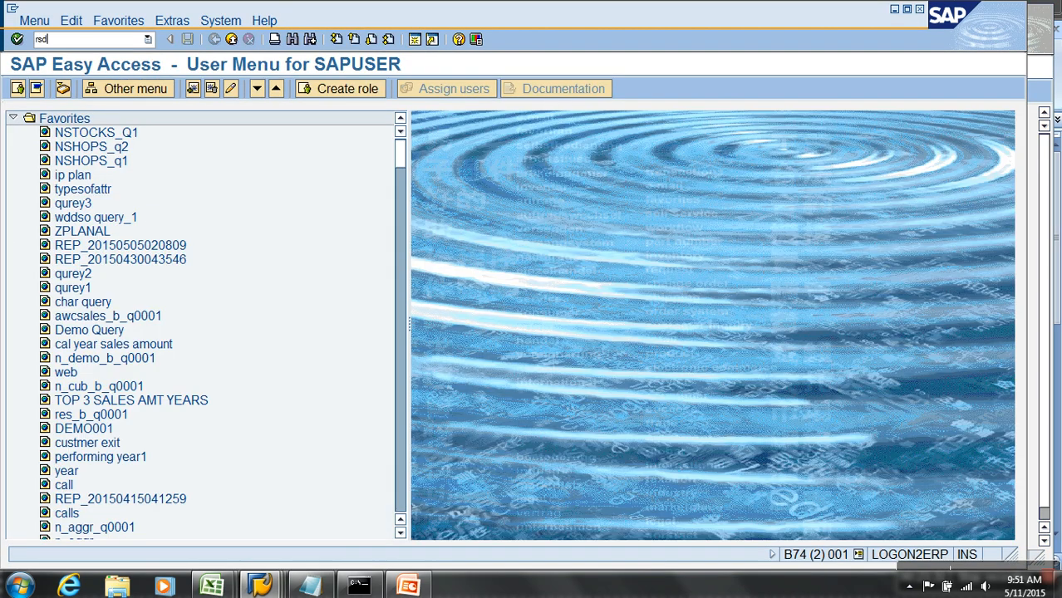
pyautogui.press('Return')
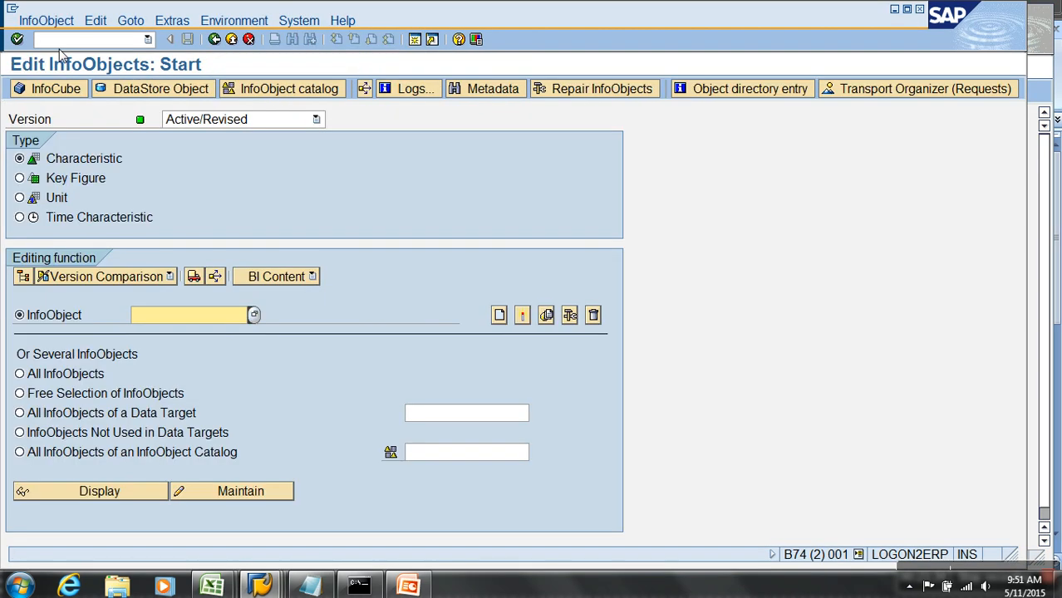
pyautogui.write('bmw')
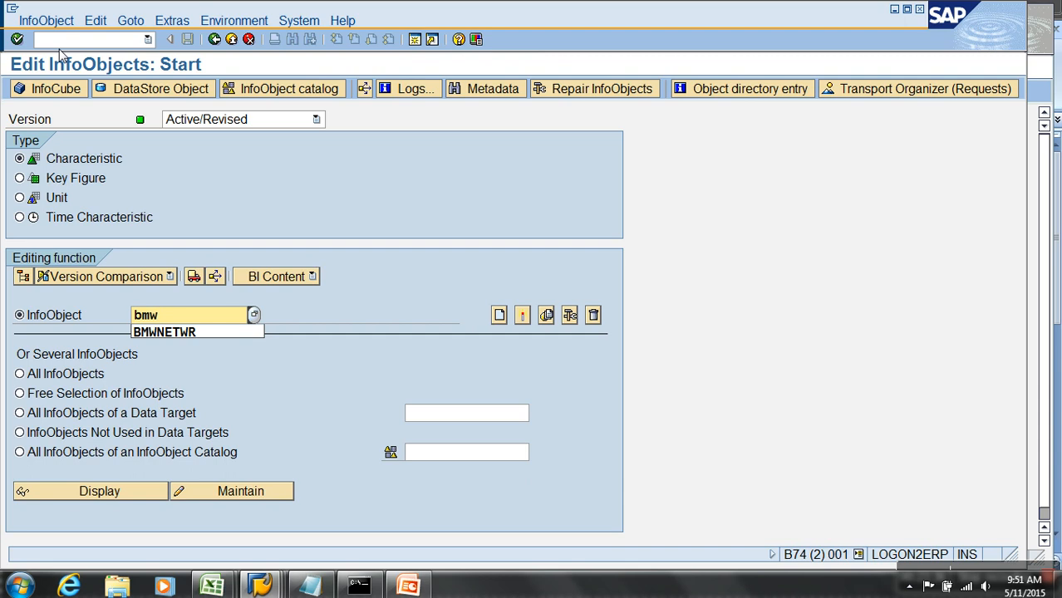
pyautogui.write('ptype')
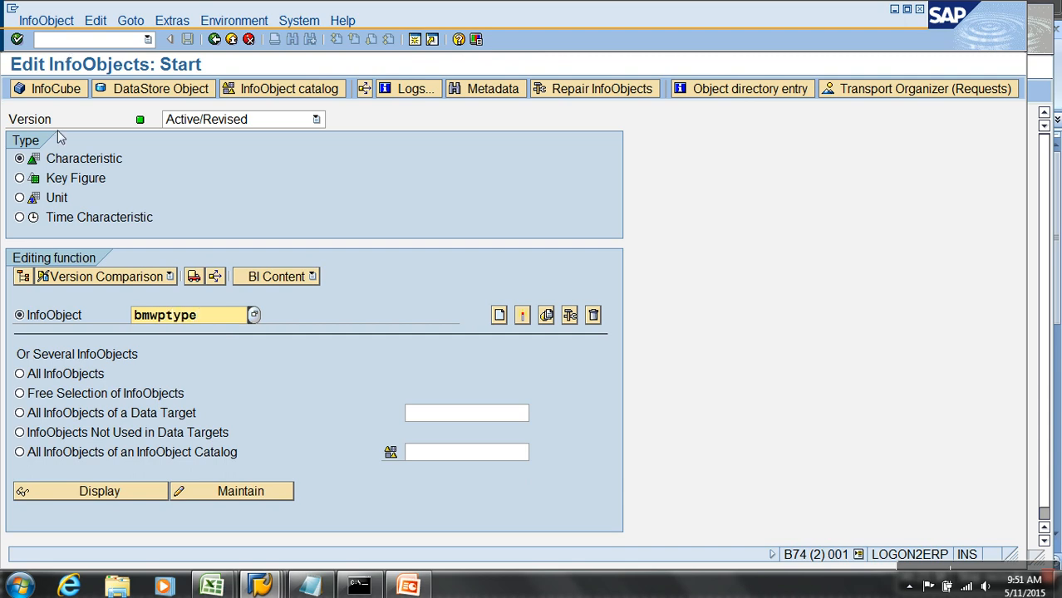
pyautogui.click(499, 316)
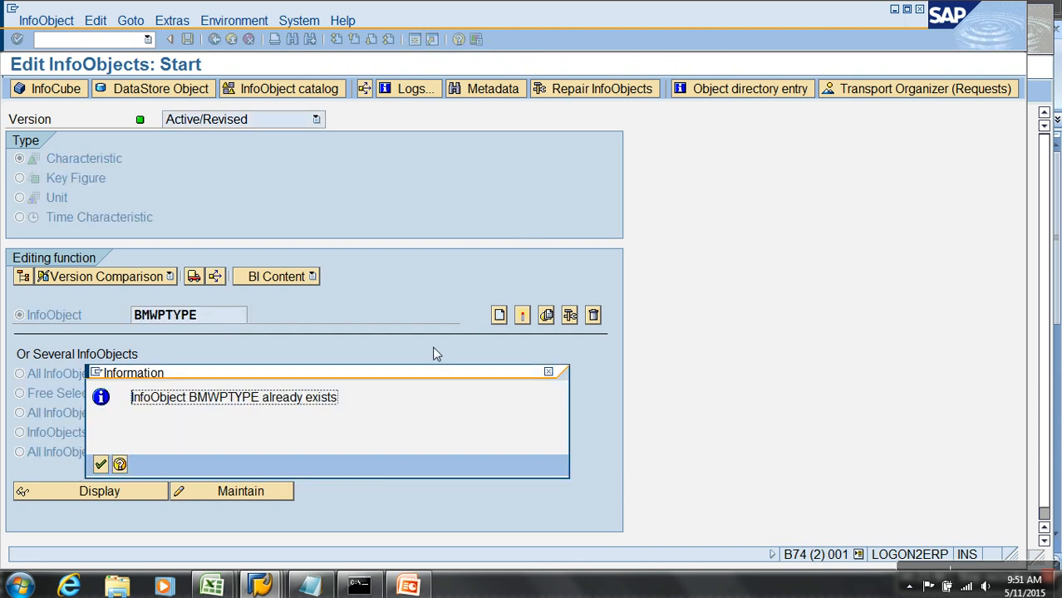
# Step: Return to the BMWCPNO details and assign the existing characteristic BMWPTYPE as its attribute
pyautogui.hotkey('alt', 'Tab')
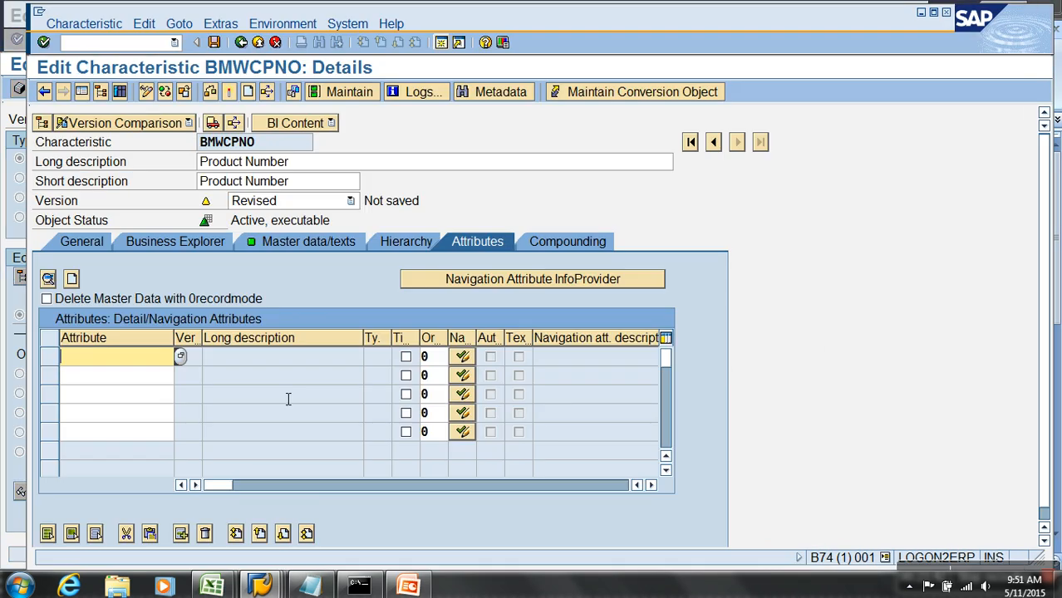
pyautogui.write('bmw')
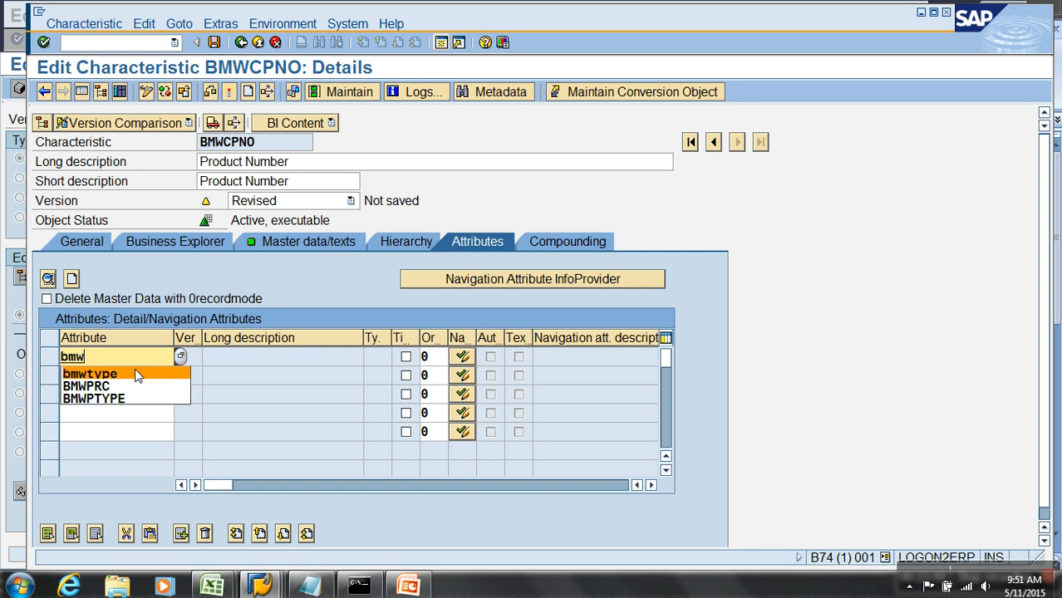
pyautogui.write('pty')
pyautogui.click(135, 375)
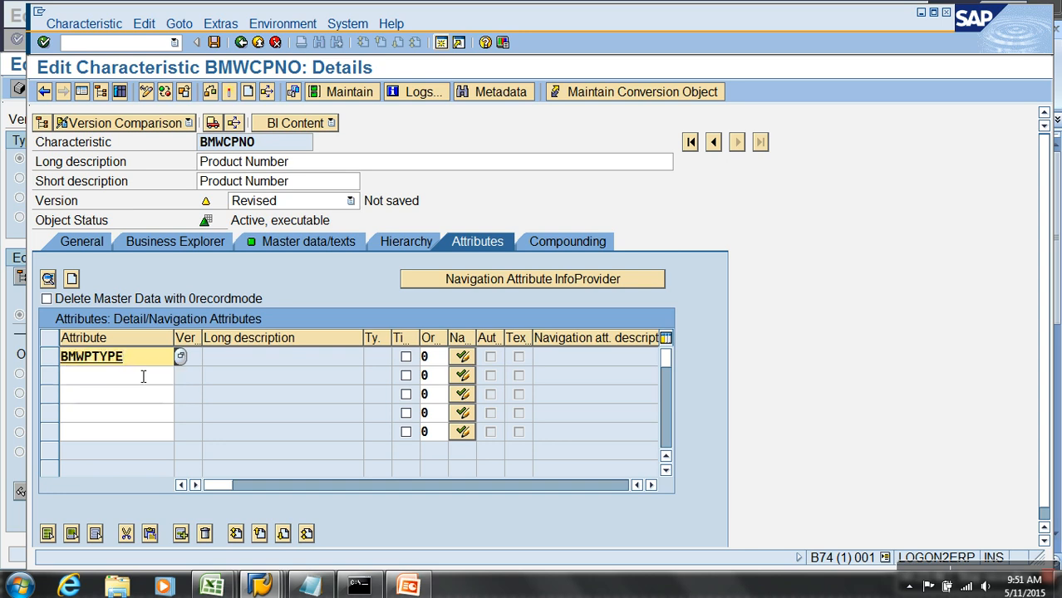
pyautogui.press('Return')
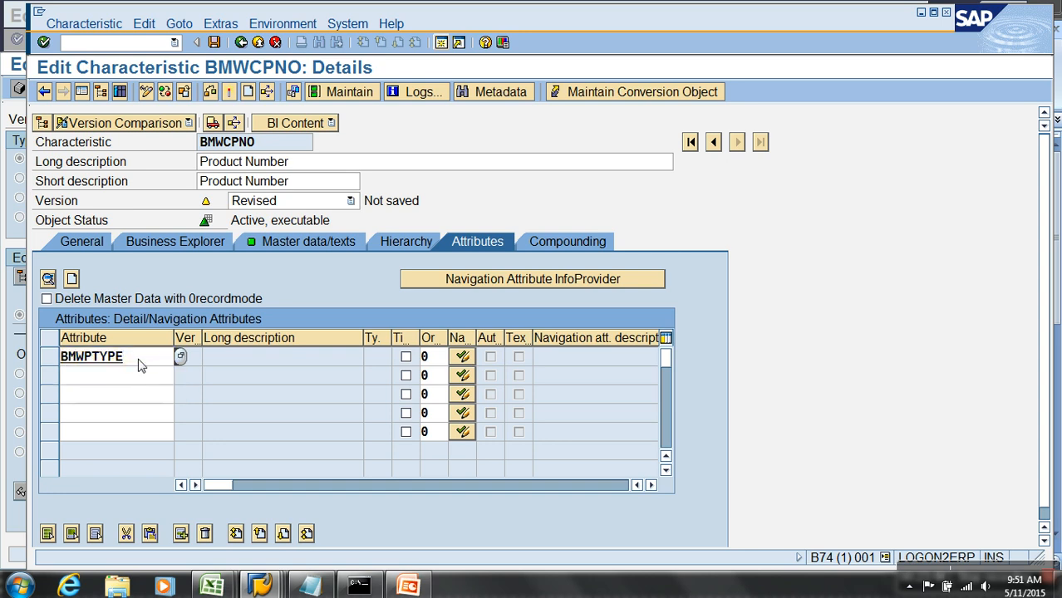
pyautogui.click(267, 366)
# Step: Activate BMWCPNO in spite of warnings, checking the Transform_sample_data sheet in Excel while the activation log is open
pyautogui.click(231, 92)
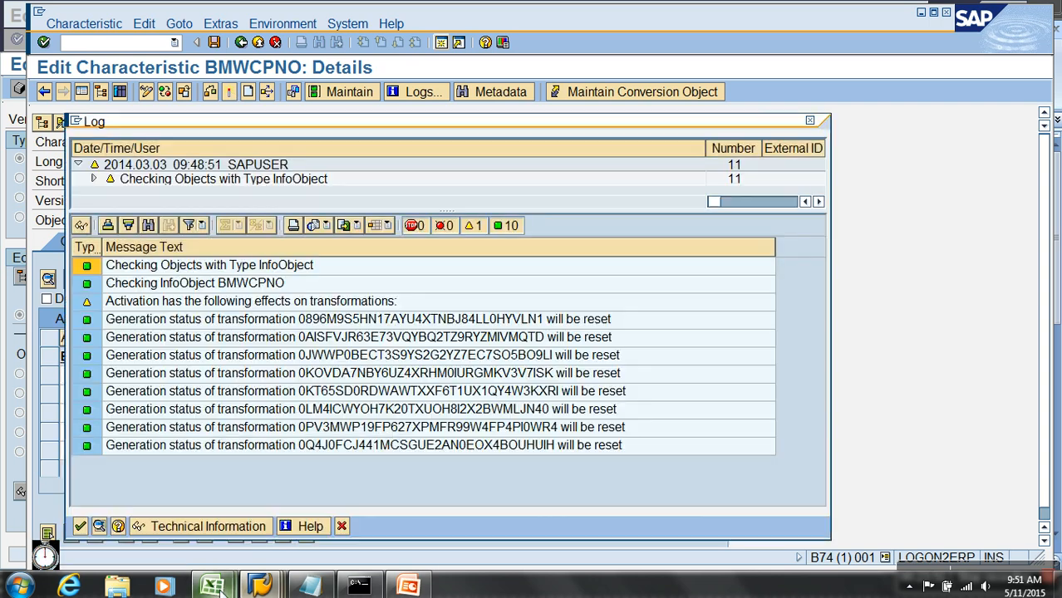
pyautogui.moveTo(212, 587)
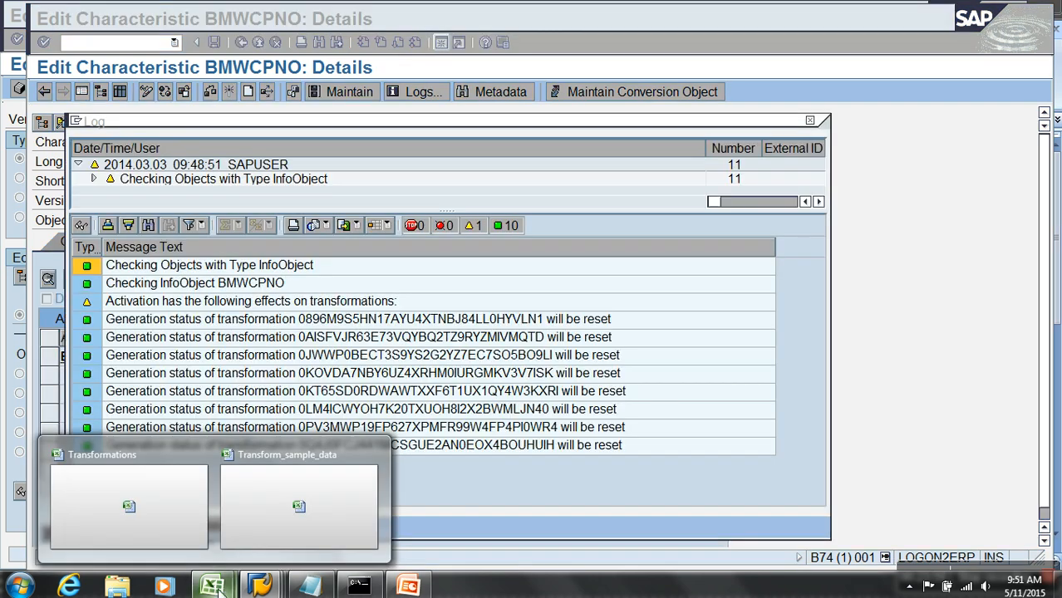
pyautogui.click(250, 508)
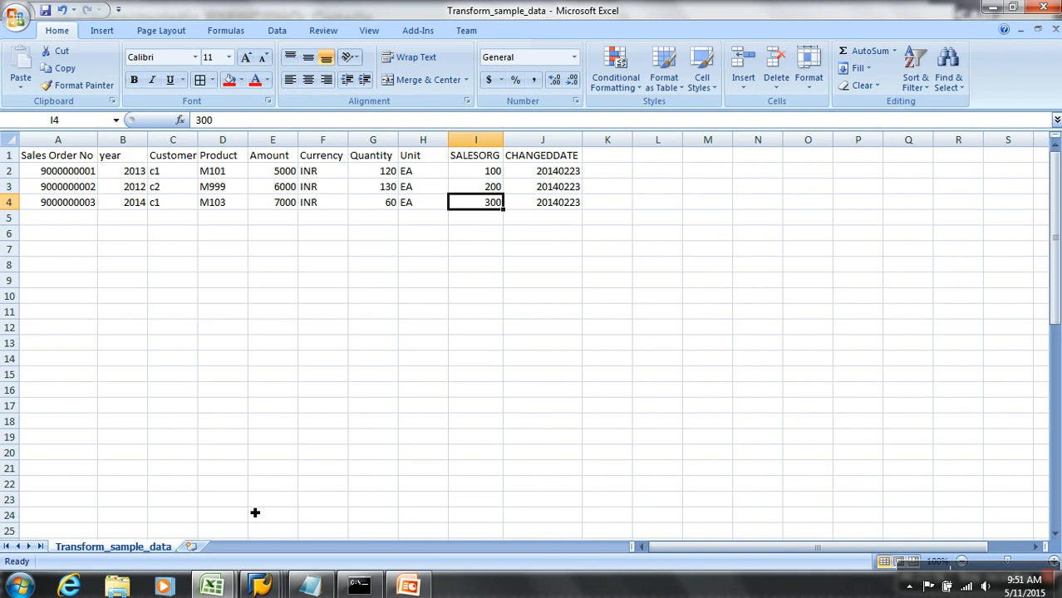
pyautogui.click(262, 589)
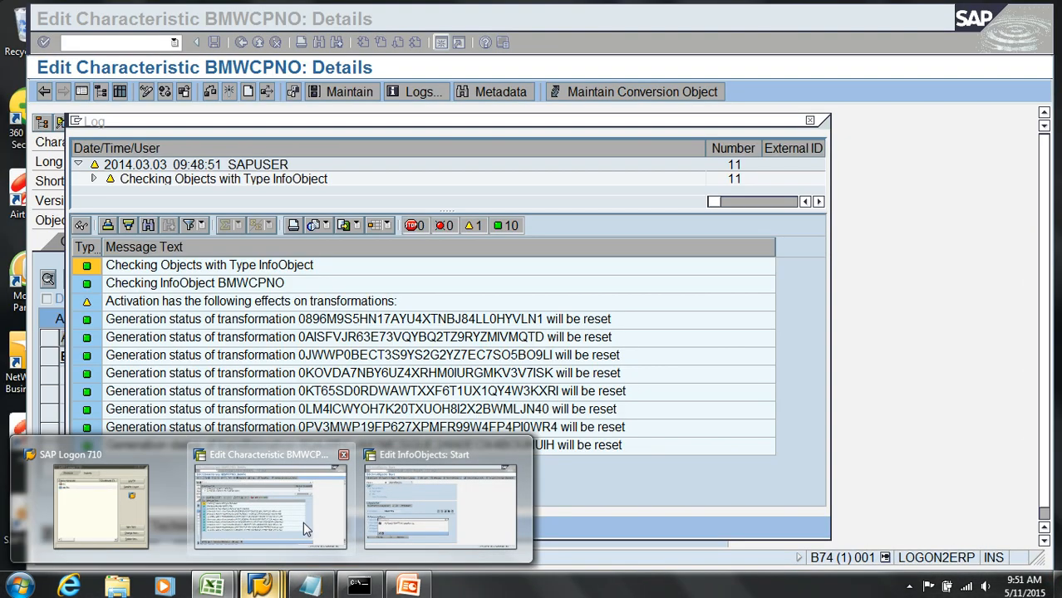
pyautogui.click(302, 522)
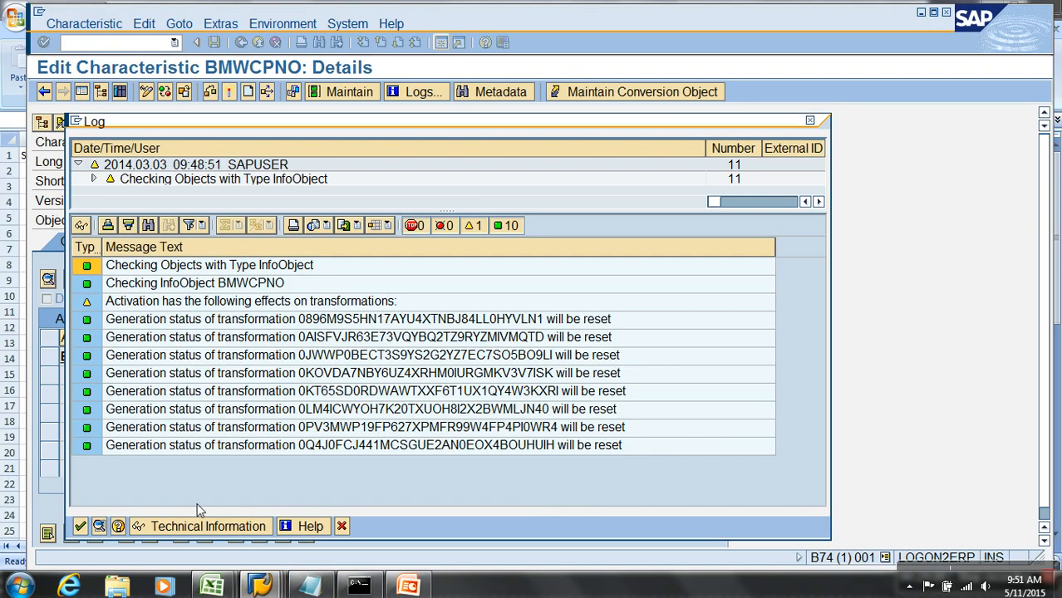
pyautogui.click(80, 527)
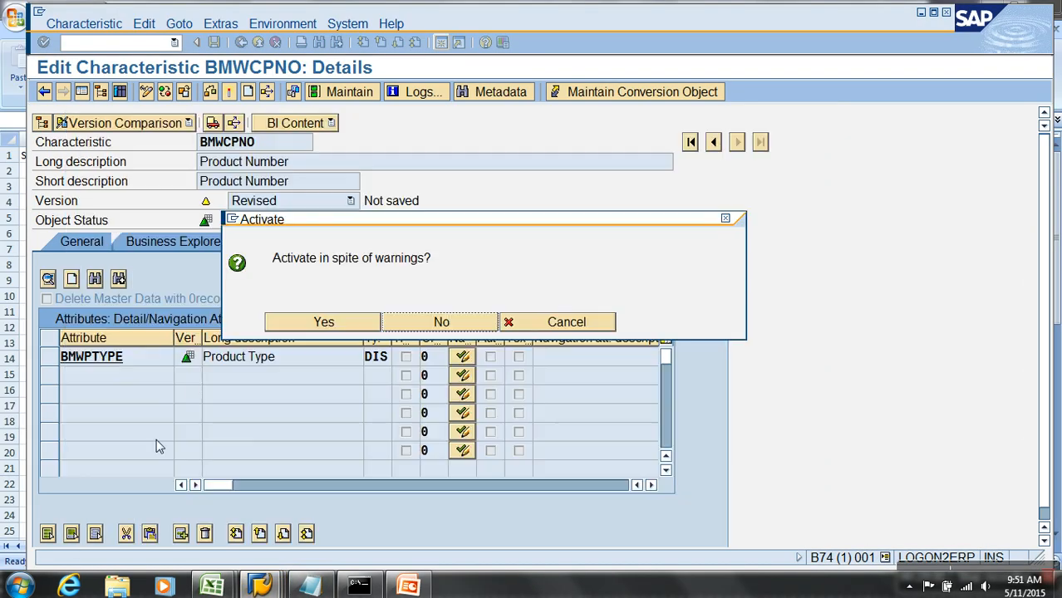
pyautogui.click(316, 323)
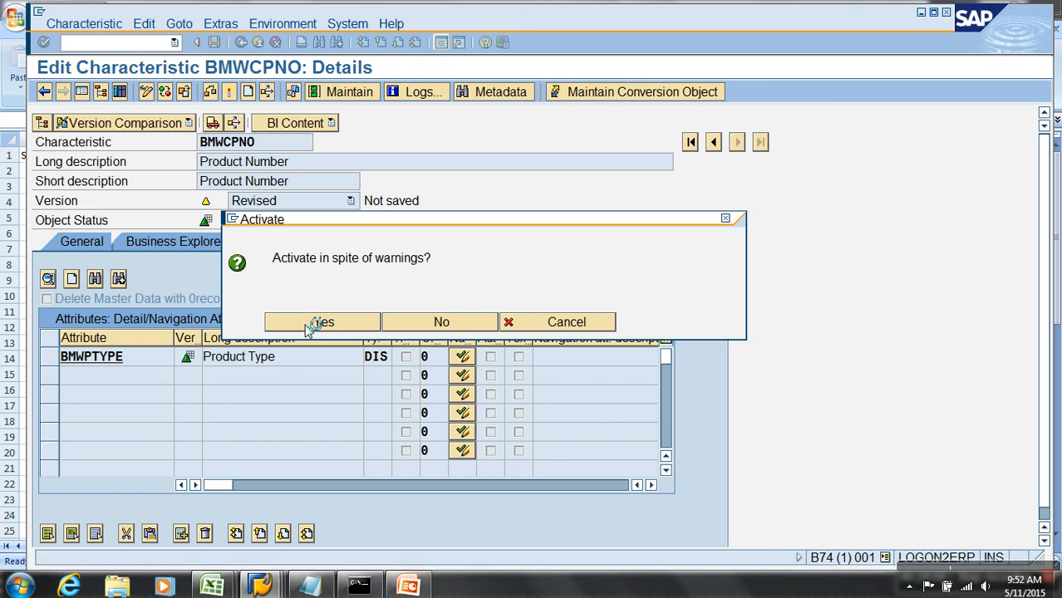
# Step: Open the BMWCPNO master data list for maintenance and set the product type of M101 to SPORTS
pyautogui.click(326, 96)
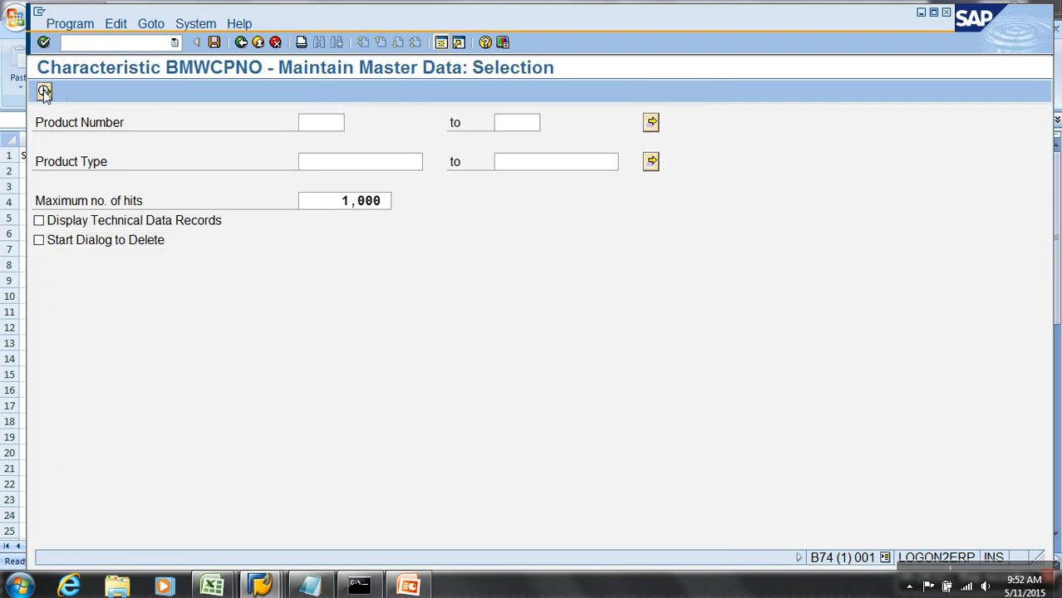
pyautogui.click(44, 91)
pyautogui.click(68, 162)
pyautogui.click(90, 91)
pyautogui.click(268, 244)
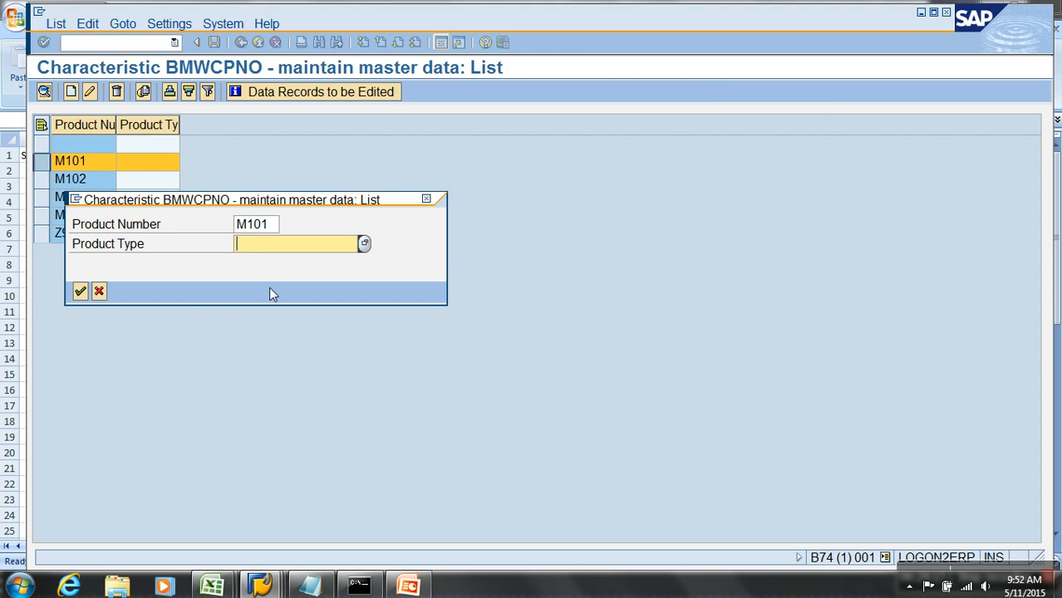
pyautogui.write('sports')
pyautogui.press('Return')
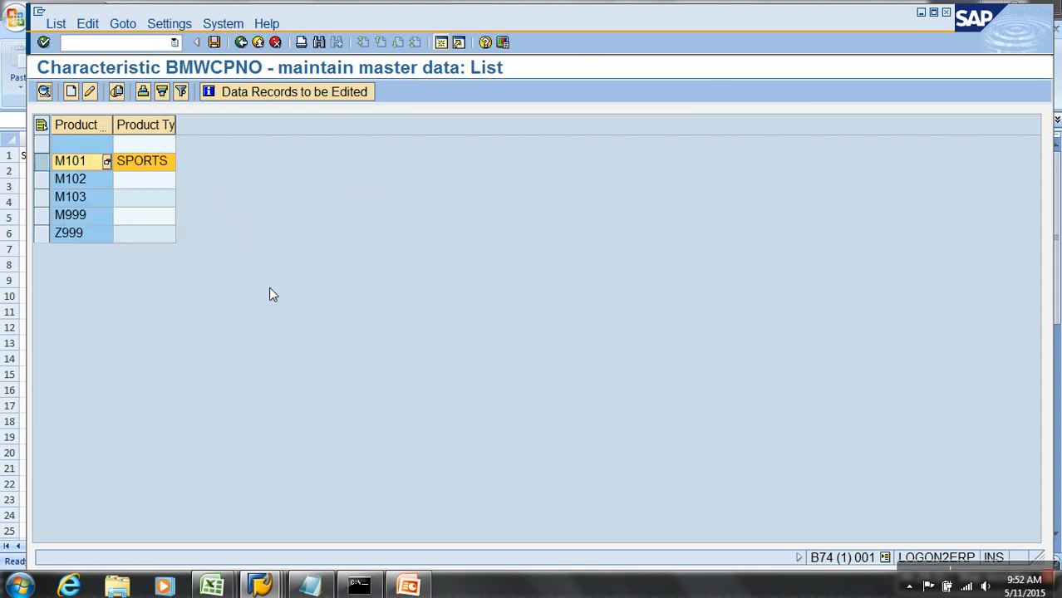
# Step: Set the product type of products M102 and M103 to BOOKS
pyautogui.click(59, 188)
pyautogui.keyDown('ctrl'); pyautogui.click(56, 197); pyautogui.keyUp('ctrl')
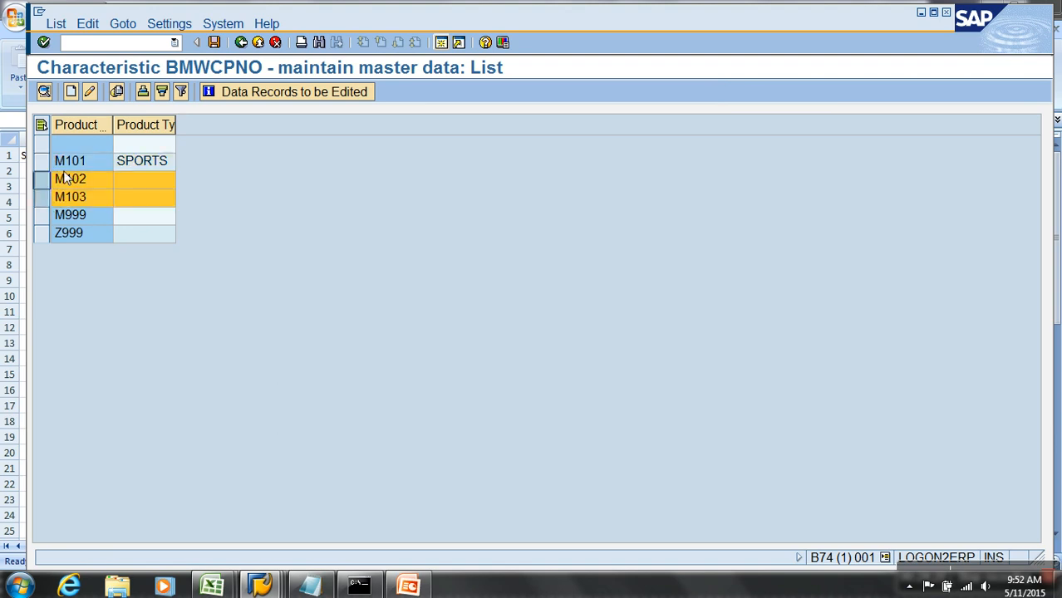
pyautogui.click(90, 91)
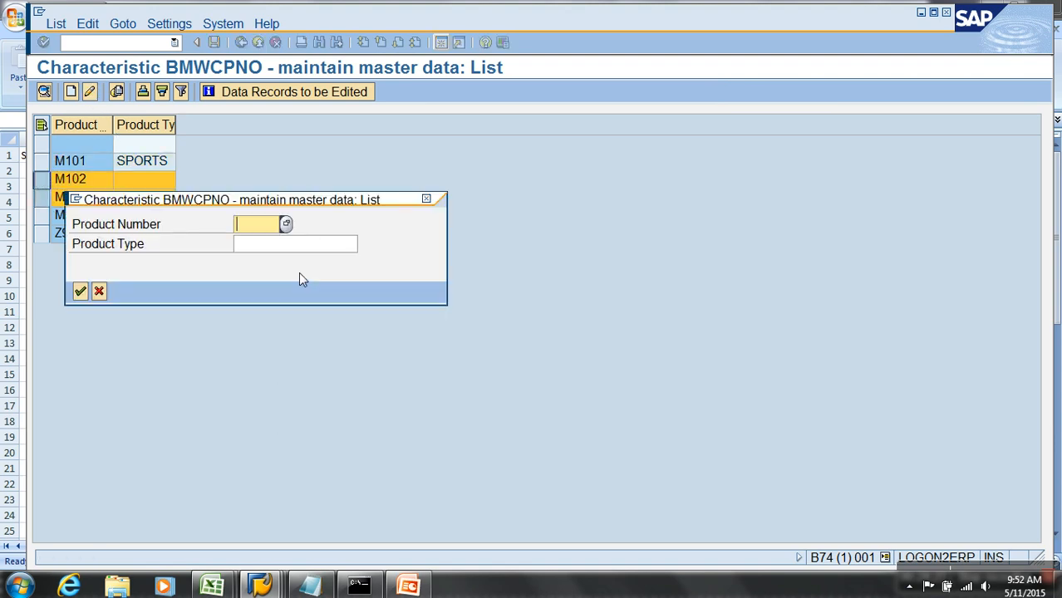
pyautogui.click(297, 249)
pyautogui.write('books')
pyautogui.press('Return')
# Step: Set the product type of products M999 and Z999 to CARS and save the master data
pyautogui.moveTo(48, 223); pyautogui.dragTo(48, 233)
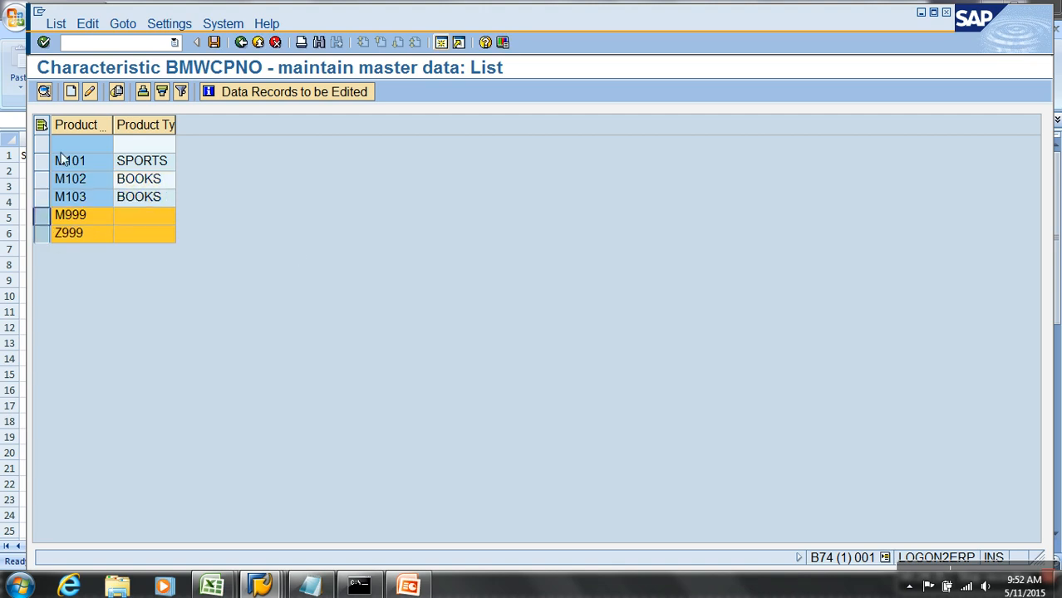
pyautogui.click(90, 92)
pyautogui.click(272, 246)
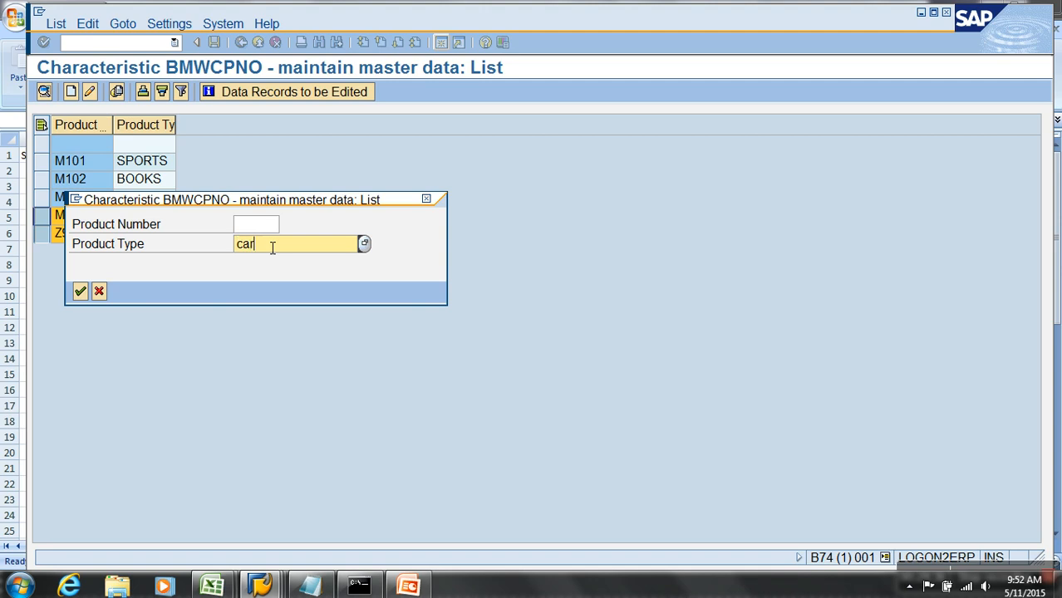
pyautogui.press('Return')
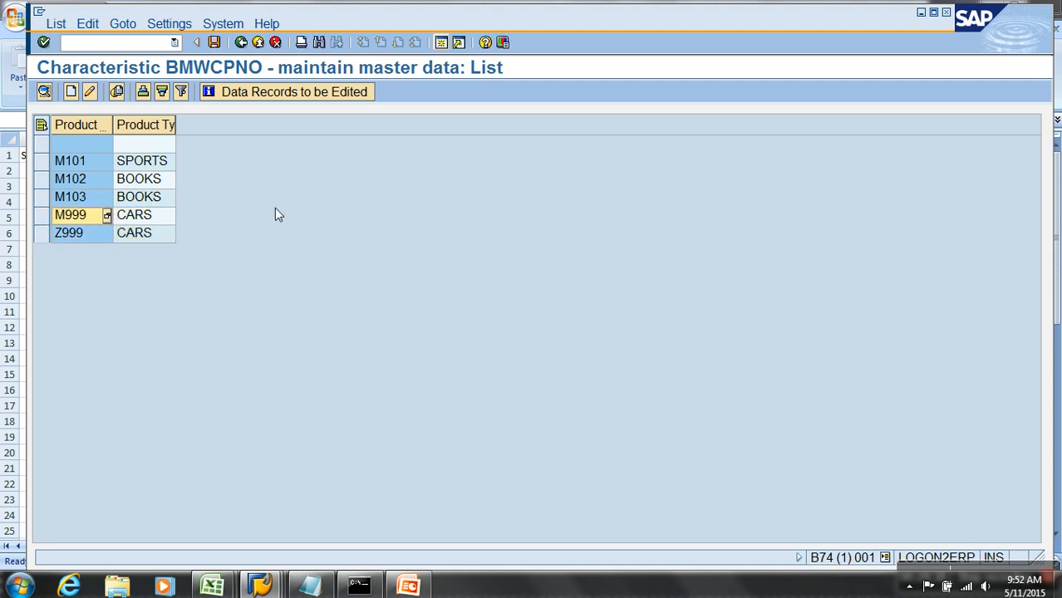
pyautogui.click(214, 43)
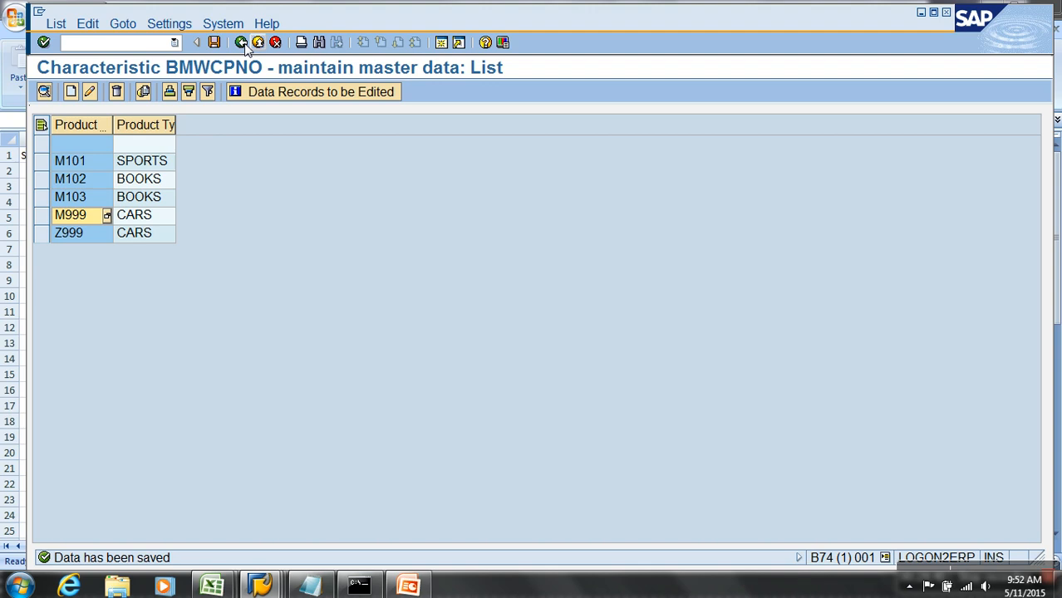
# Step: Leave the BMWCPNO master data, activate the dependent inactive InfoObjects, and return from the transformation to the modeling overview
pyautogui.click(241, 42)
pyautogui.click(241, 43)
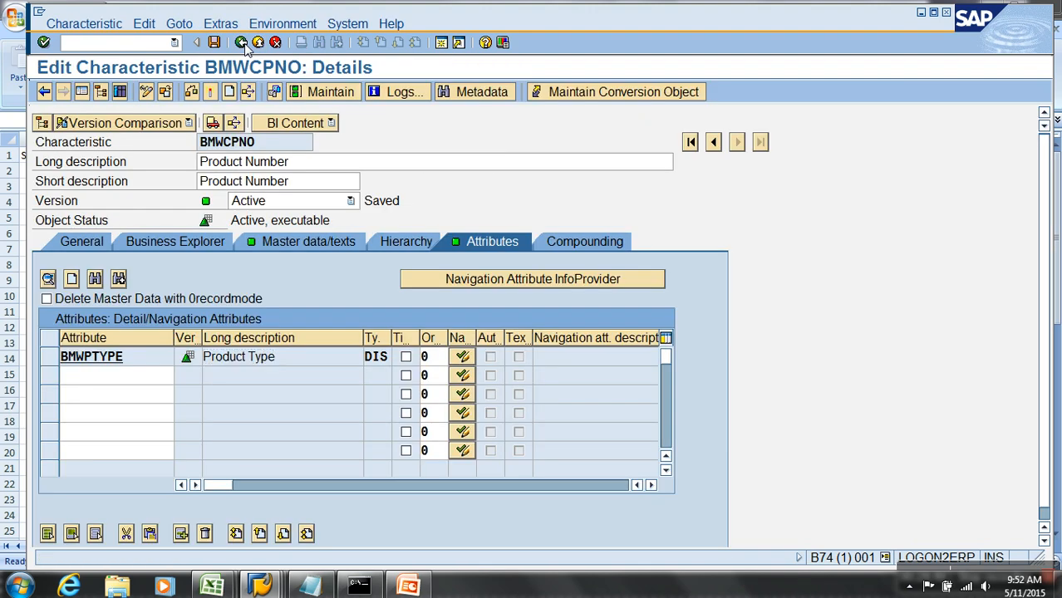
pyautogui.click(243, 44)
pyautogui.click(316, 322)
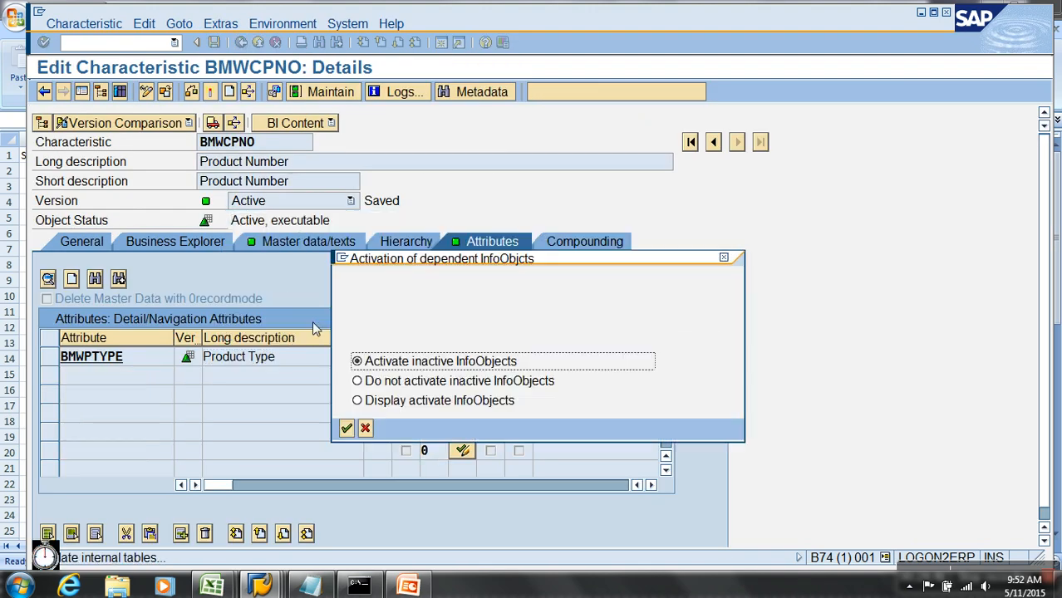
pyautogui.click(347, 428)
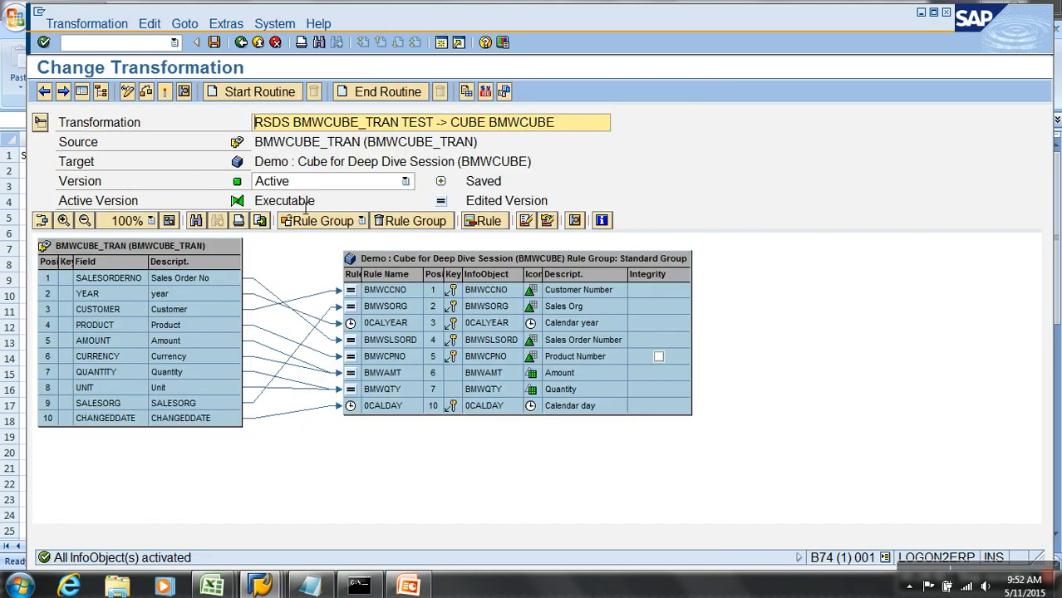
pyautogui.click(258, 43)
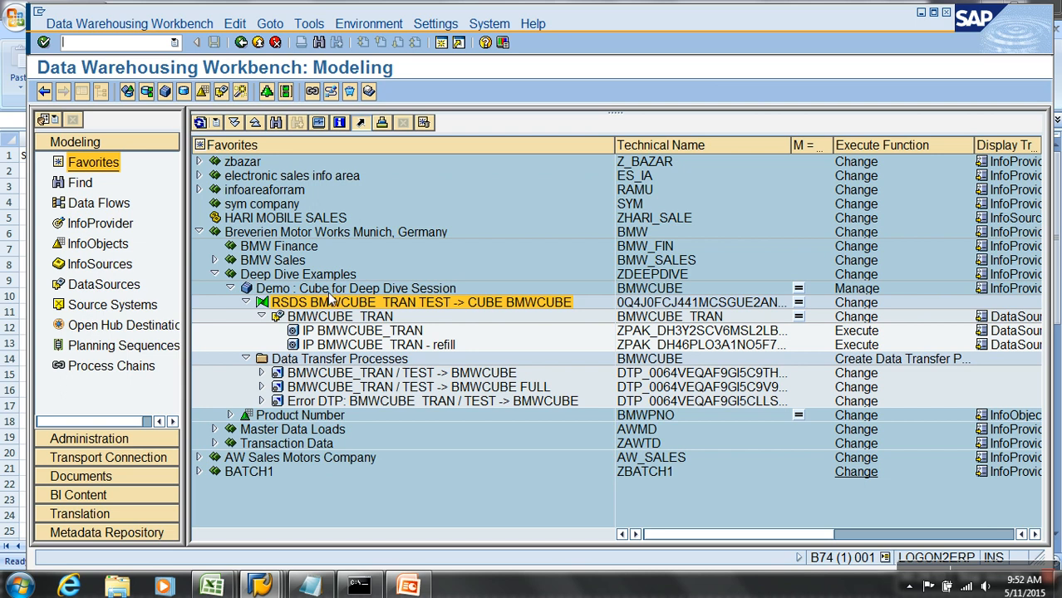
# Step: Find BMWPNO in the InfoObjects tree and activate its master data
pyautogui.click(112, 225)
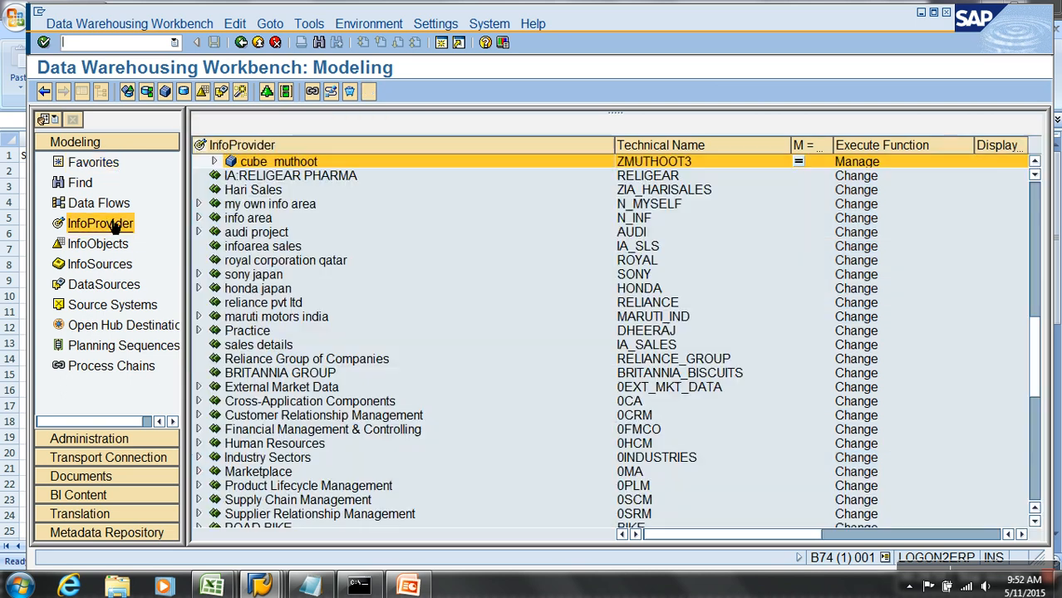
pyautogui.click(112, 244)
pyautogui.hotkey('ctrl', 'f')
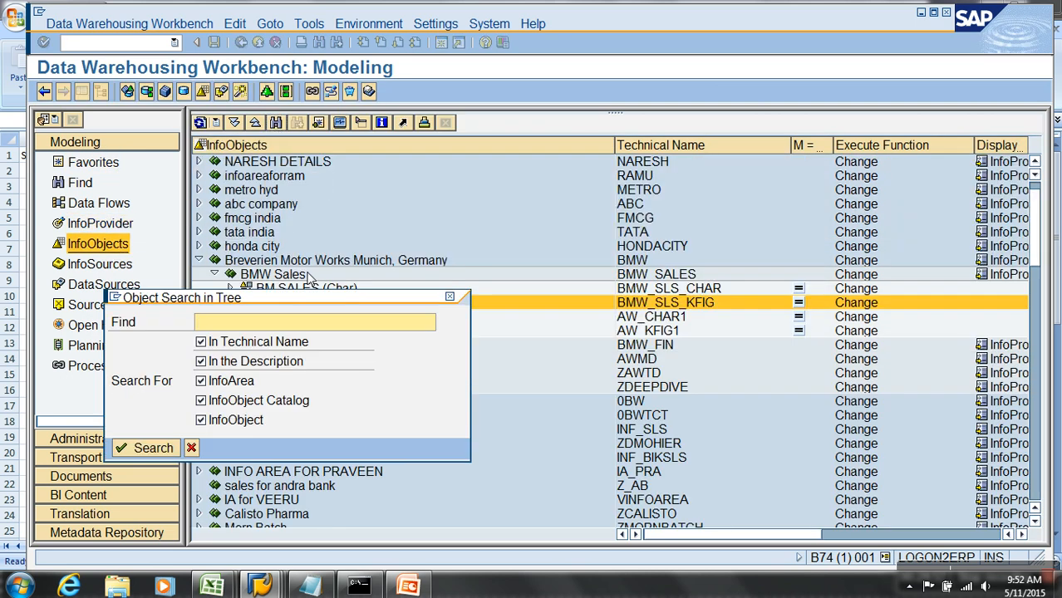
pyautogui.write('bmwpno')
pyautogui.press('Return')
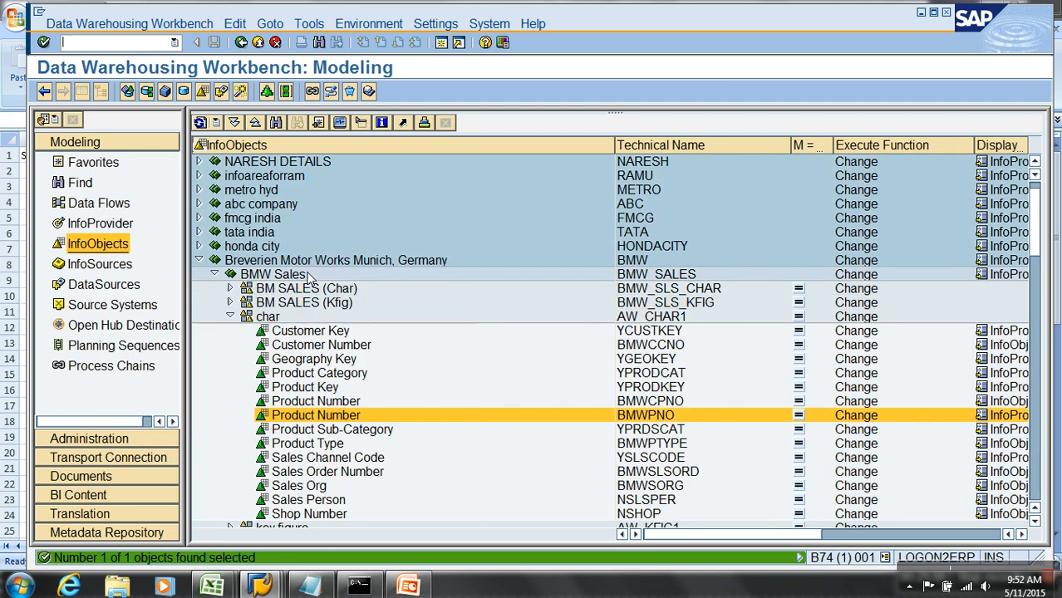
pyautogui.rightClick(331, 416)
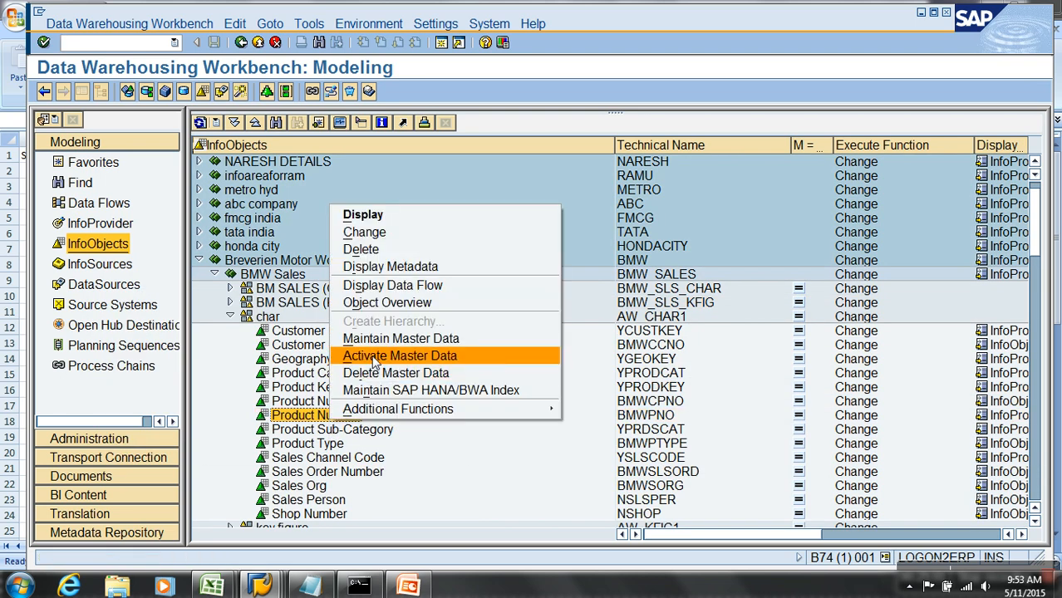
pyautogui.click(373, 360)
pyautogui.click(125, 486)
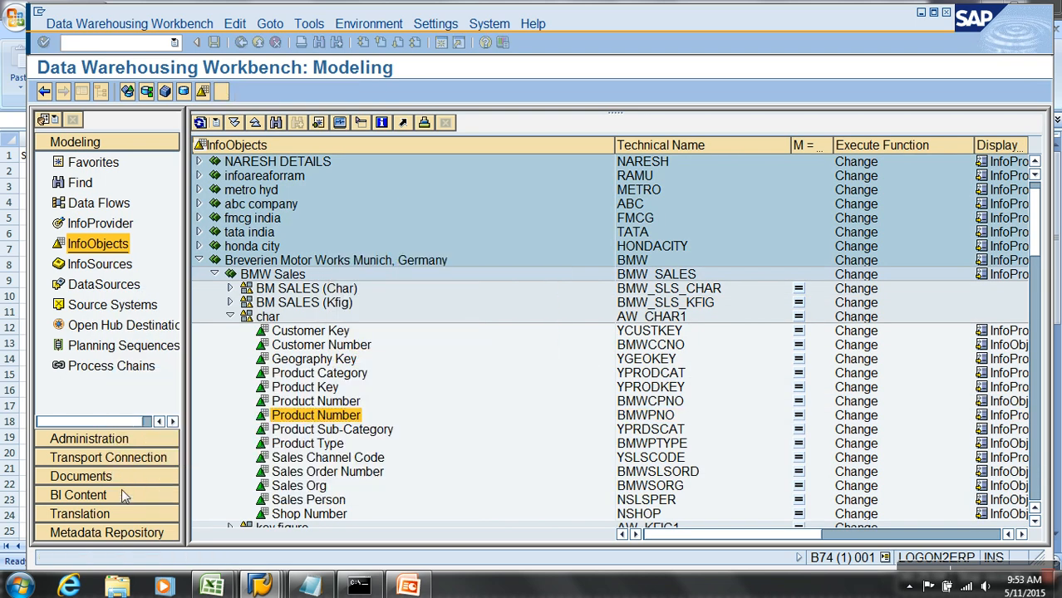
# Step: Display all master data records of BMWPNO, and return to the InfoObjects tree
pyautogui.rightClick(358, 418)
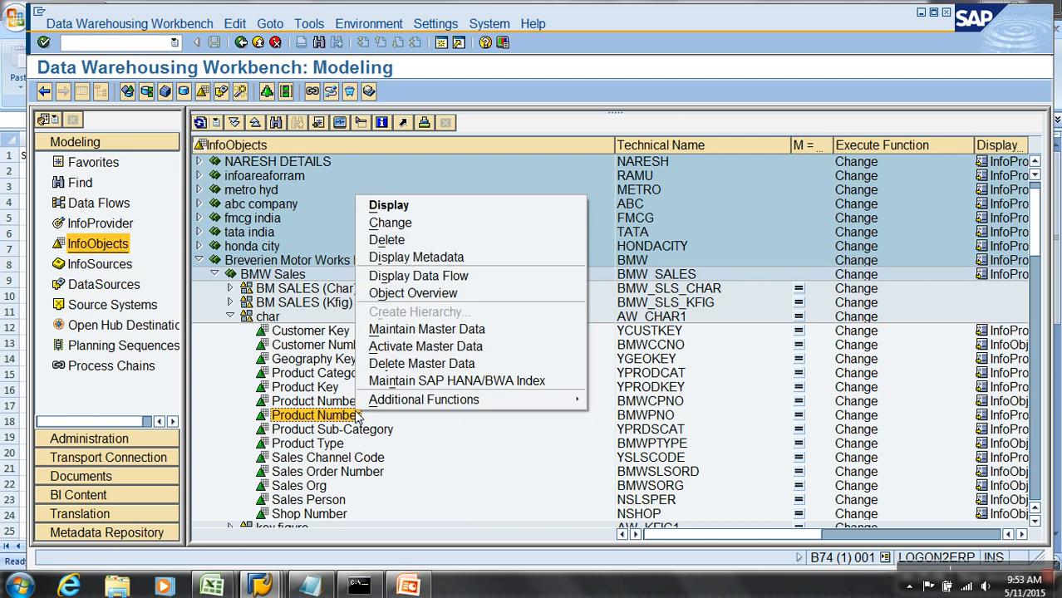
pyautogui.click(406, 331)
pyautogui.press('F8')
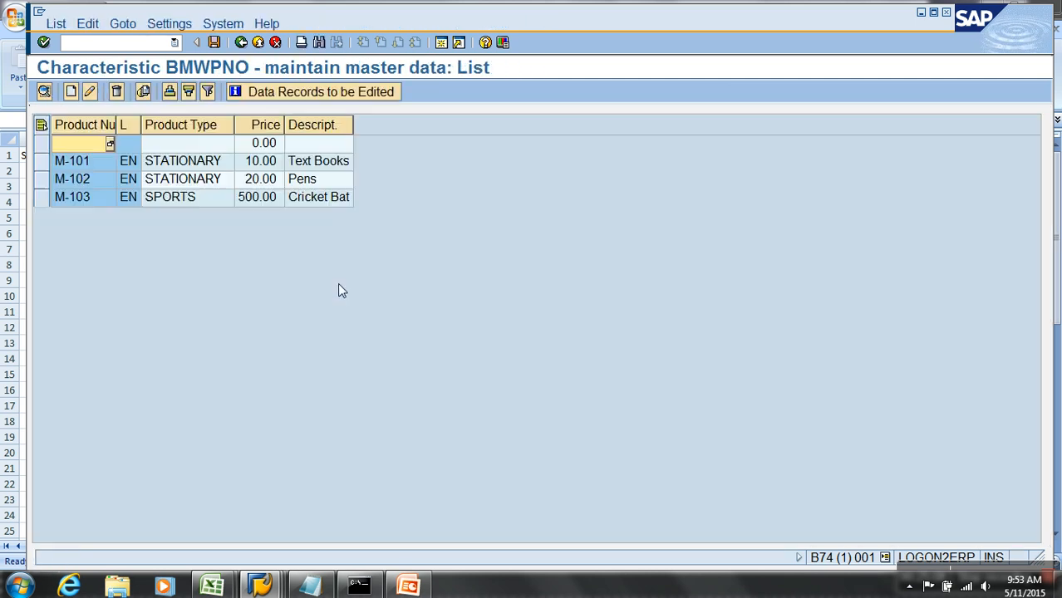
pyautogui.click(241, 42)
pyautogui.click(241, 42)
# Step: Check the master data records of characteristic BMWCPNO and activate its master data
pyautogui.rightClick(335, 401)
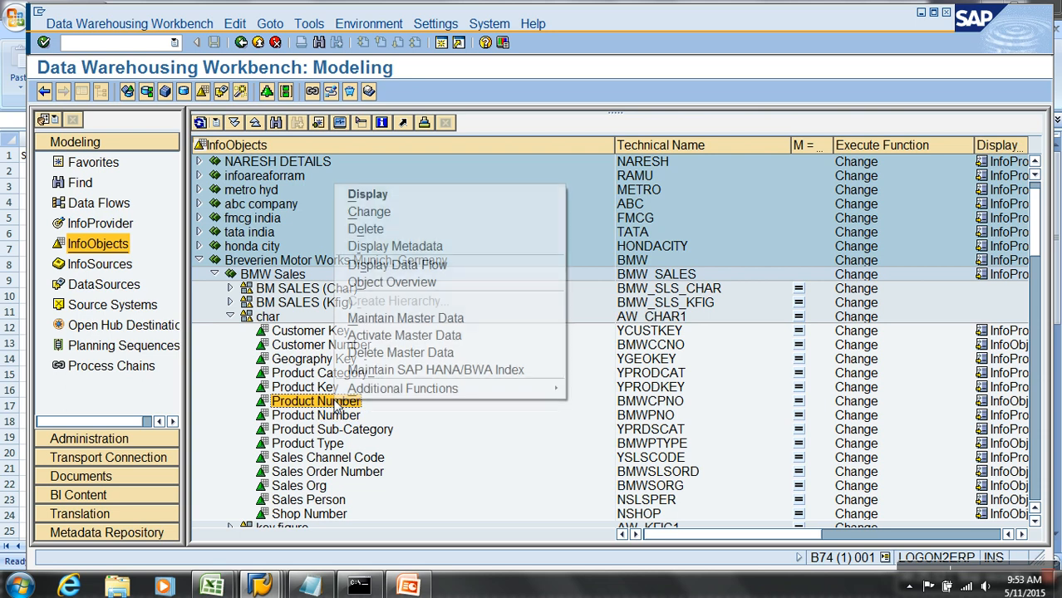
pyautogui.click(388, 320)
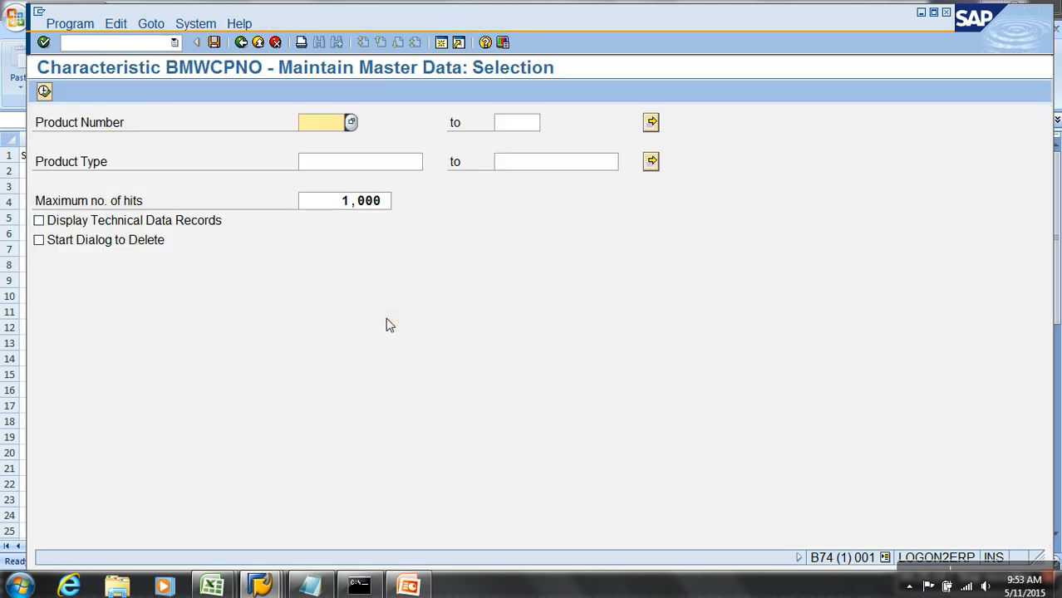
pyautogui.press('F8')
pyautogui.click(241, 42)
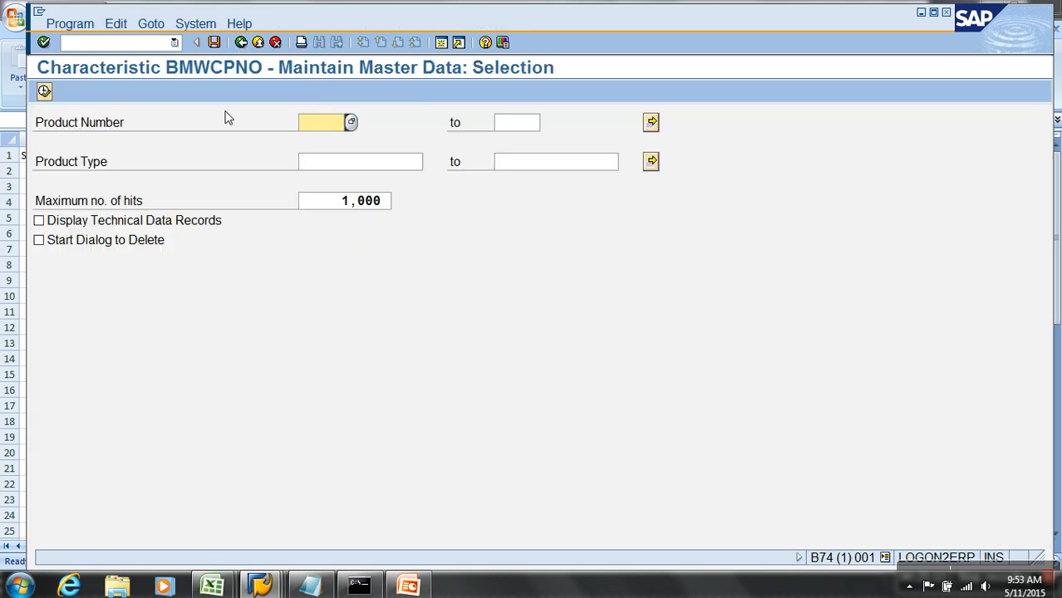
pyautogui.click(241, 42)
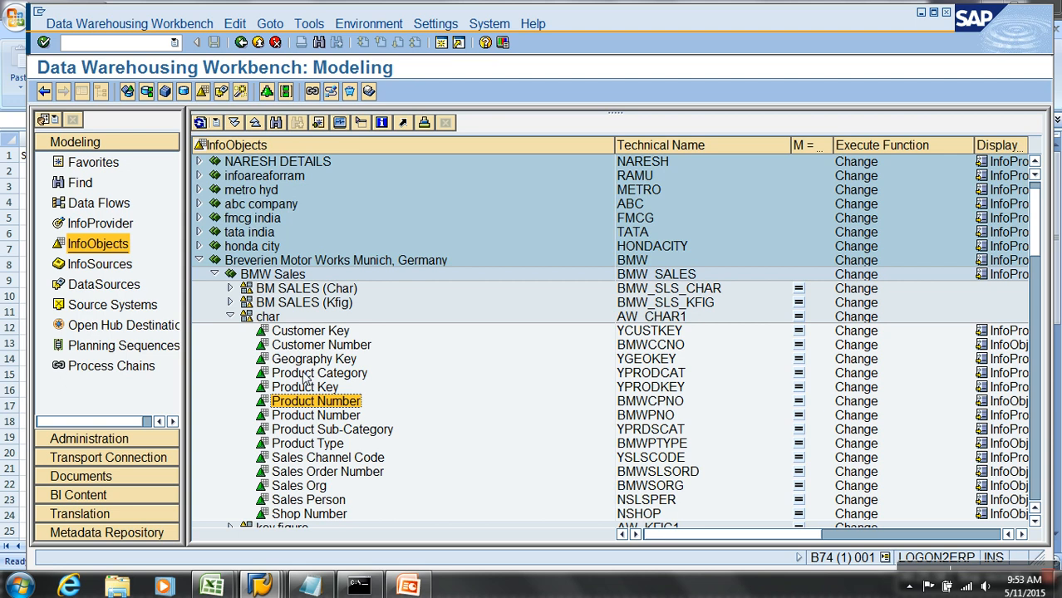
pyautogui.rightClick(332, 404)
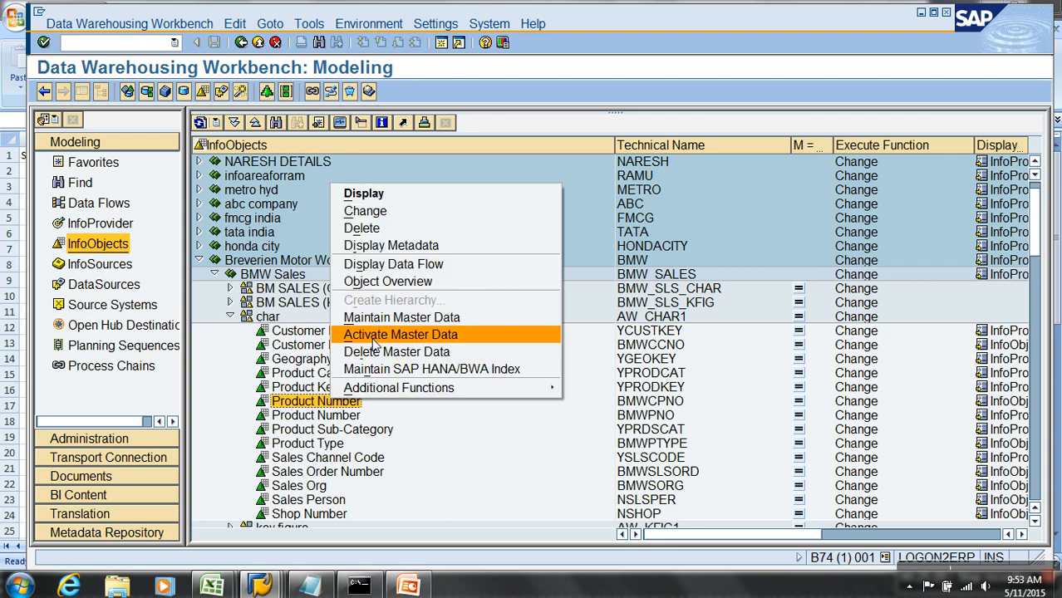
pyautogui.click(376, 336)
# Step: Open BMWCUBE from the favorites for editing and add InfoObject BMWPTYPE to the Dim : Product dimension
pyautogui.click(122, 166)
pyautogui.rightClick(353, 293)
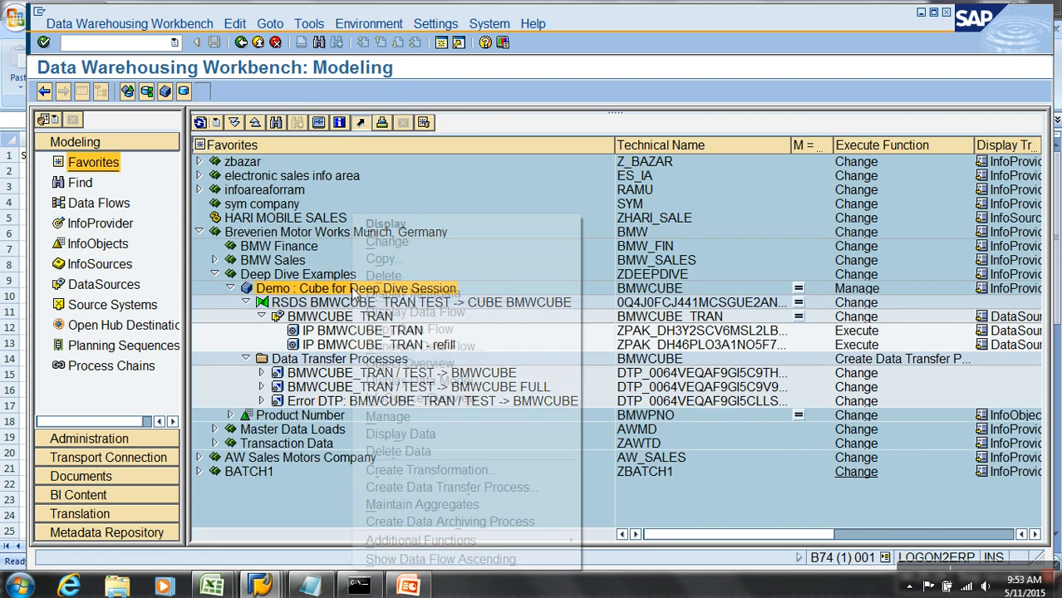
pyautogui.click(387, 242)
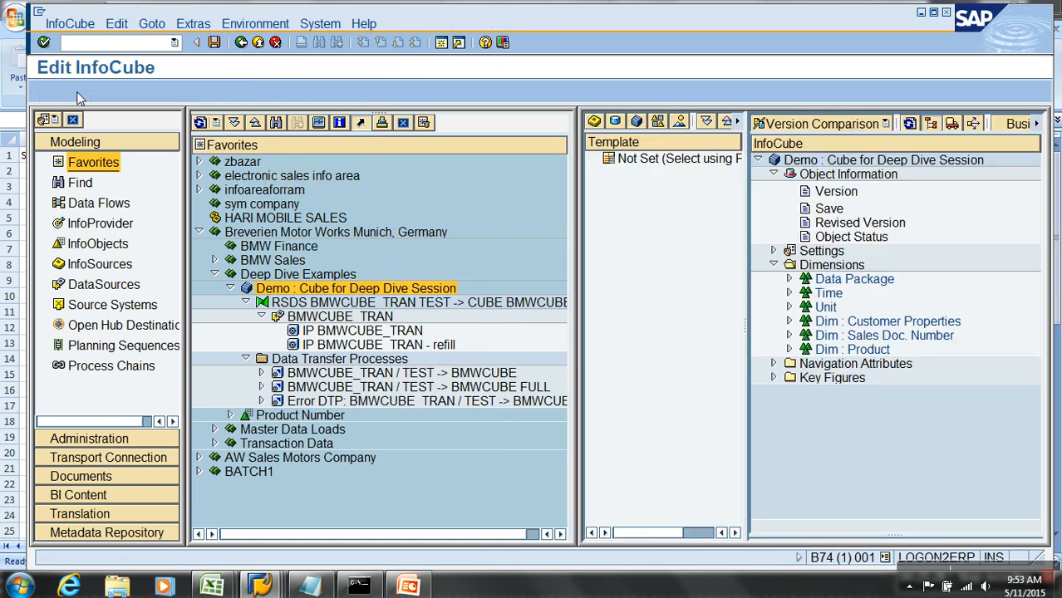
pyautogui.click(100, 91)
pyautogui.rightClick(512, 355)
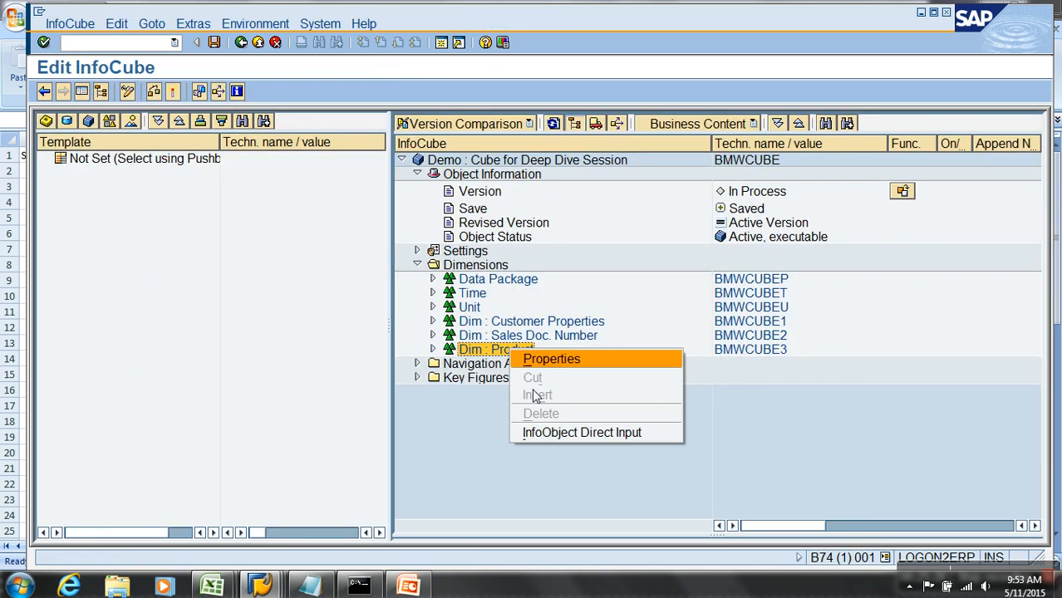
pyautogui.click(552, 433)
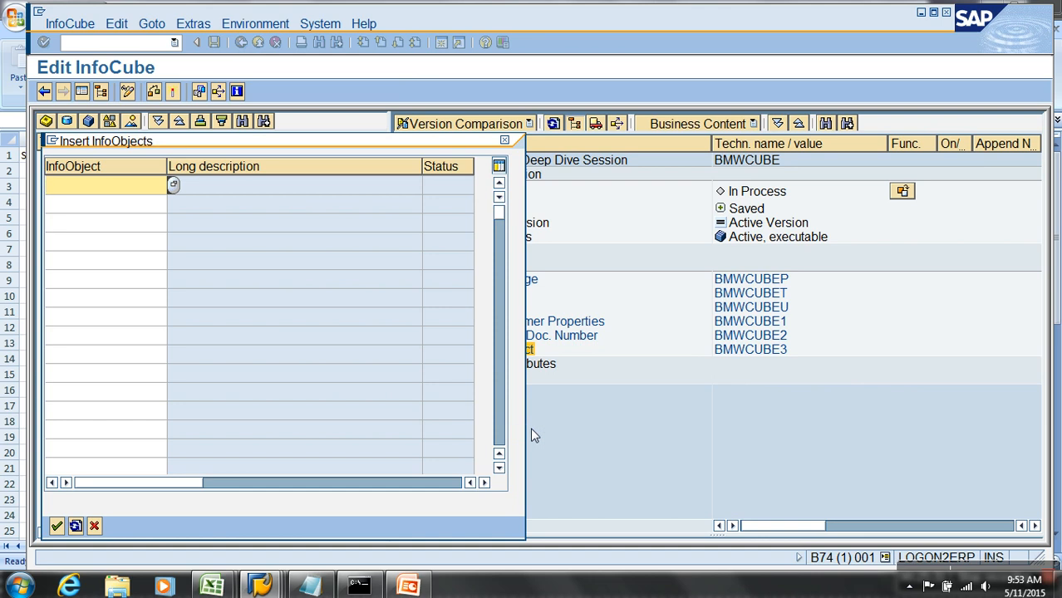
pyautogui.write('bmwptype')
pyautogui.press('Return')
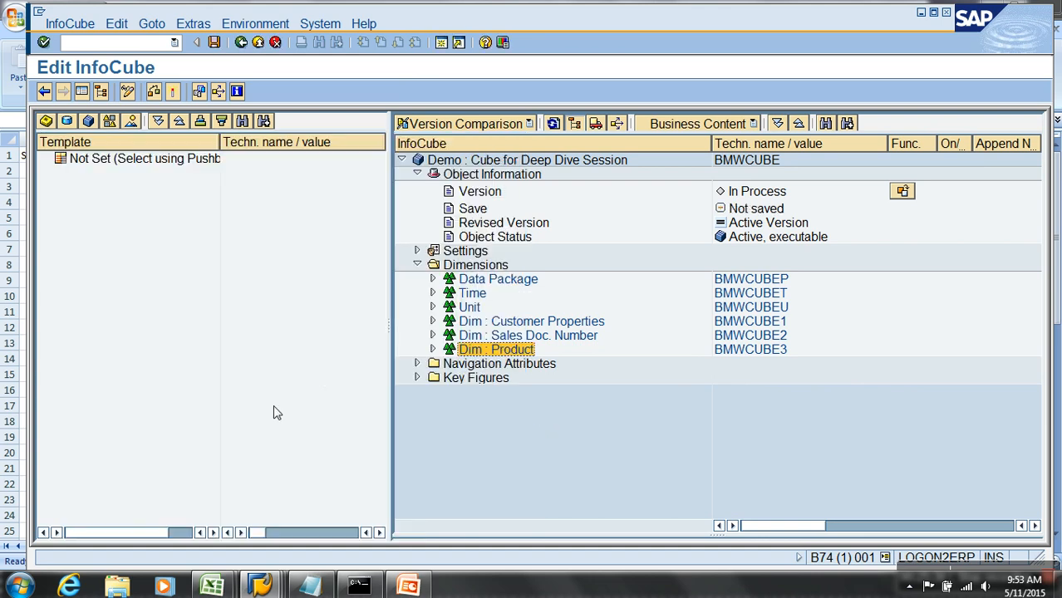
pyautogui.click(432, 349)
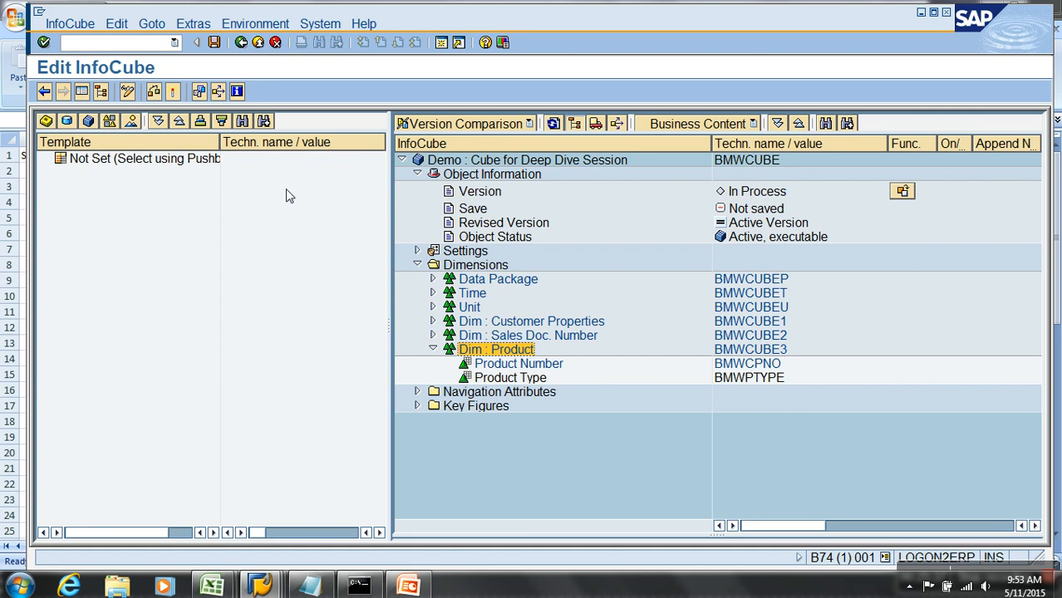
# Step: Activate BMWCUBE, leave the cube editor and restart the workbench transaction
pyautogui.click(173, 93)
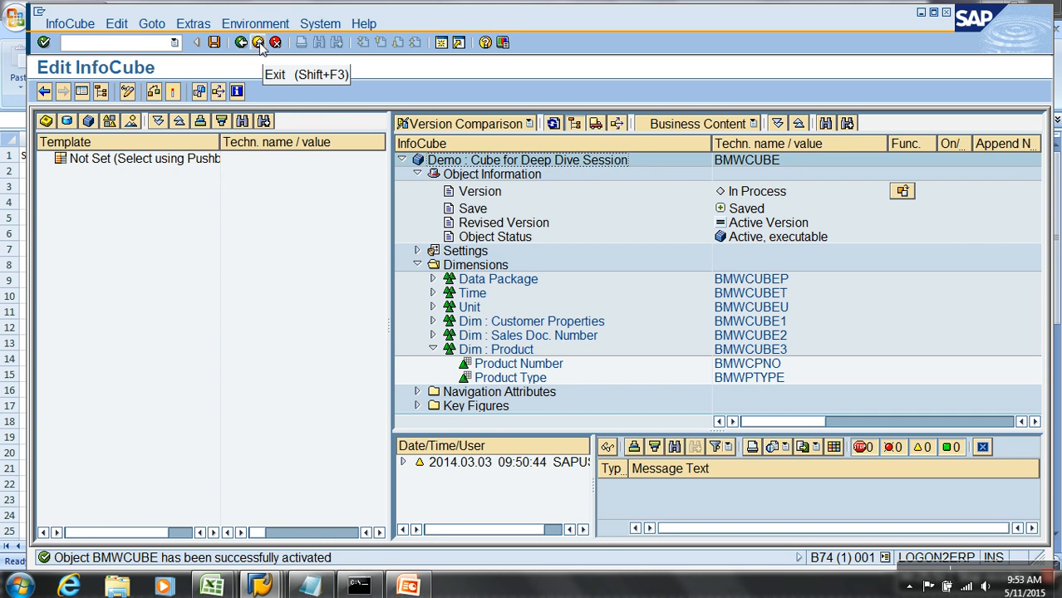
pyautogui.click(259, 42)
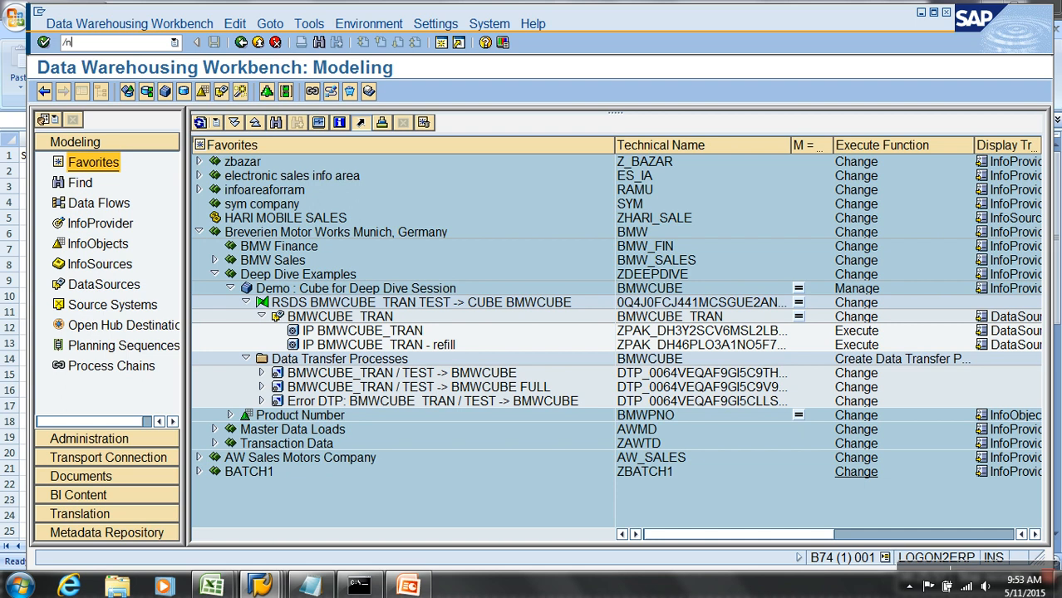
pyautogui.write('a1')
pyautogui.press('Return')
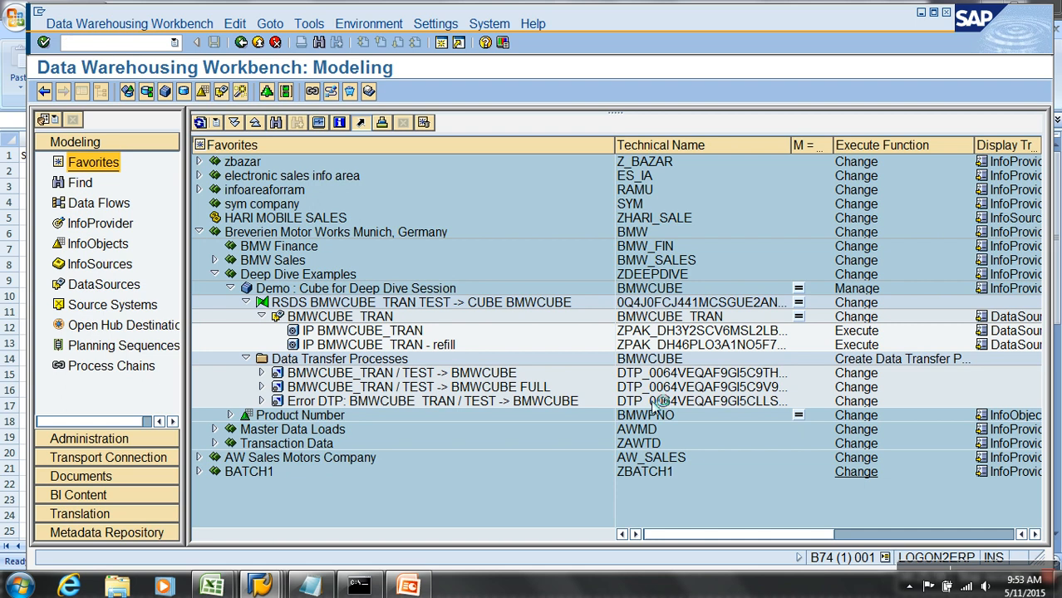